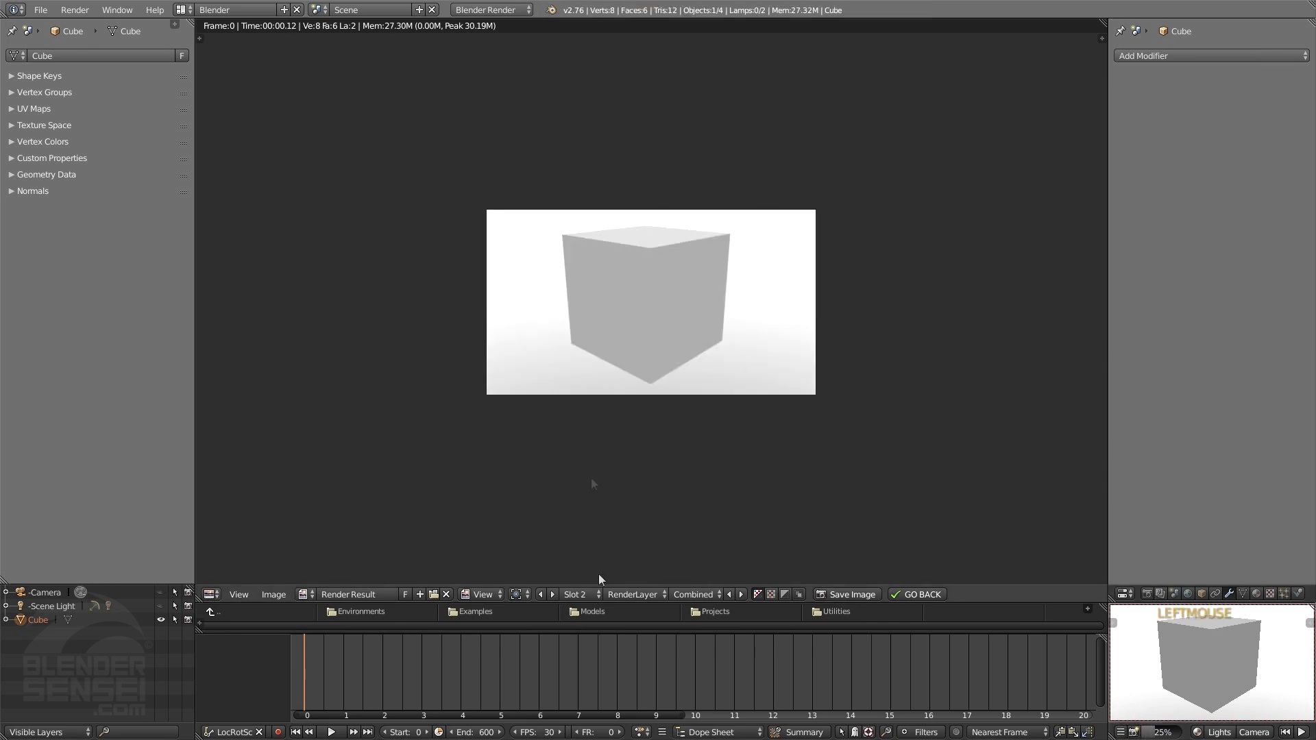
# Switch the render result back and forth between Slot 1 and Slot 2 to compare the two renders.
pyautogui.click(585, 593)
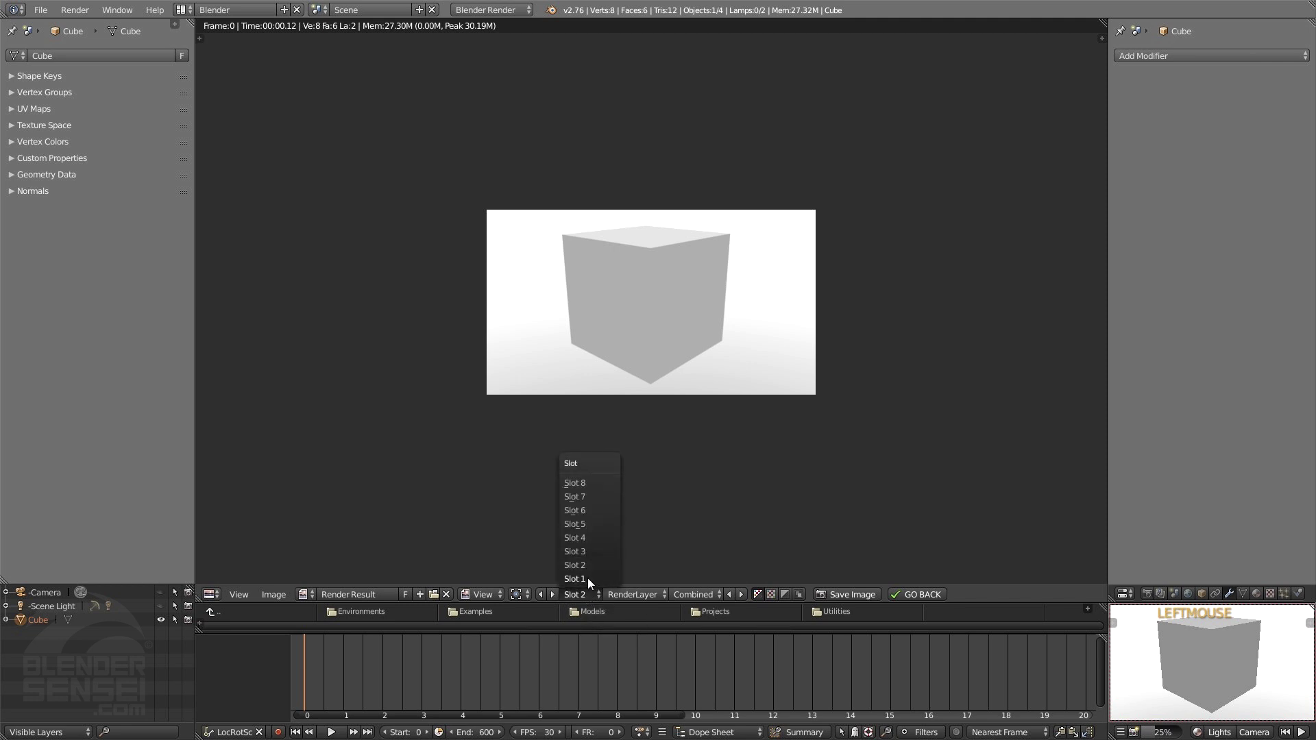
pyautogui.click(587, 578)
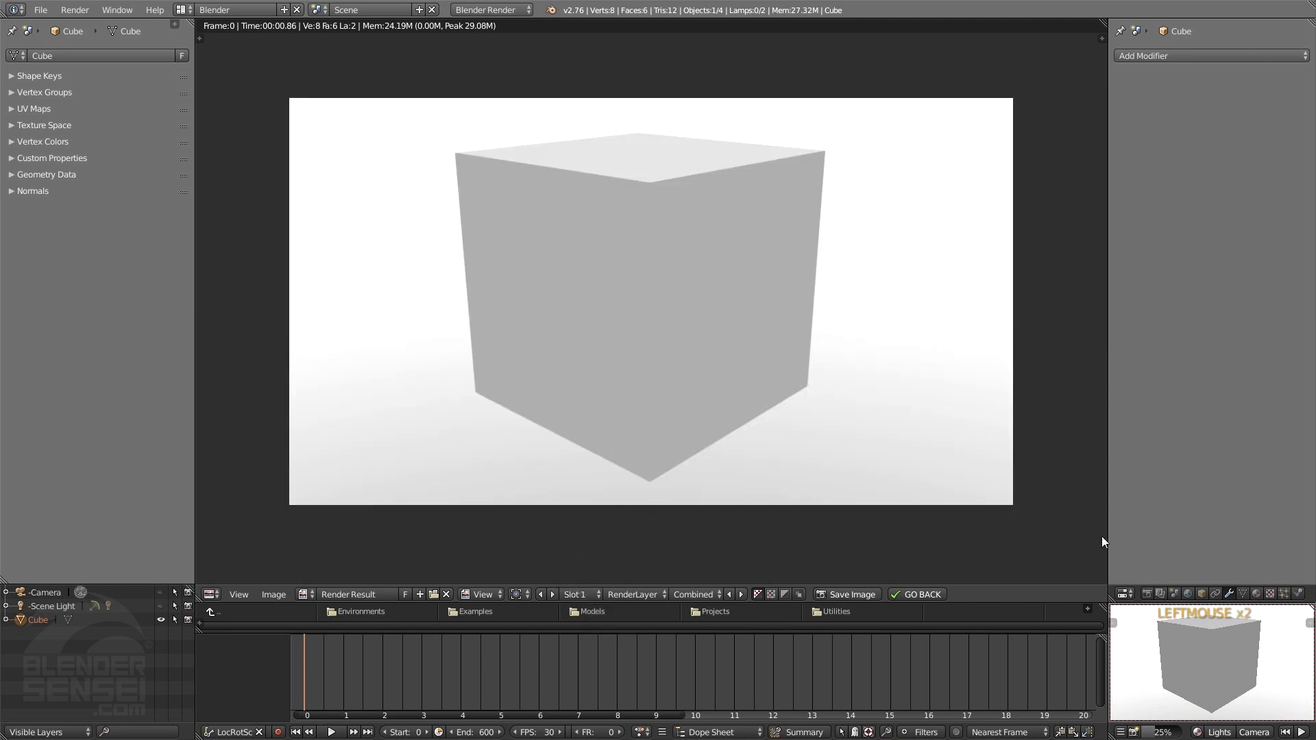
pyautogui.click(593, 595)
pyautogui.click(589, 566)
pyautogui.click(586, 592)
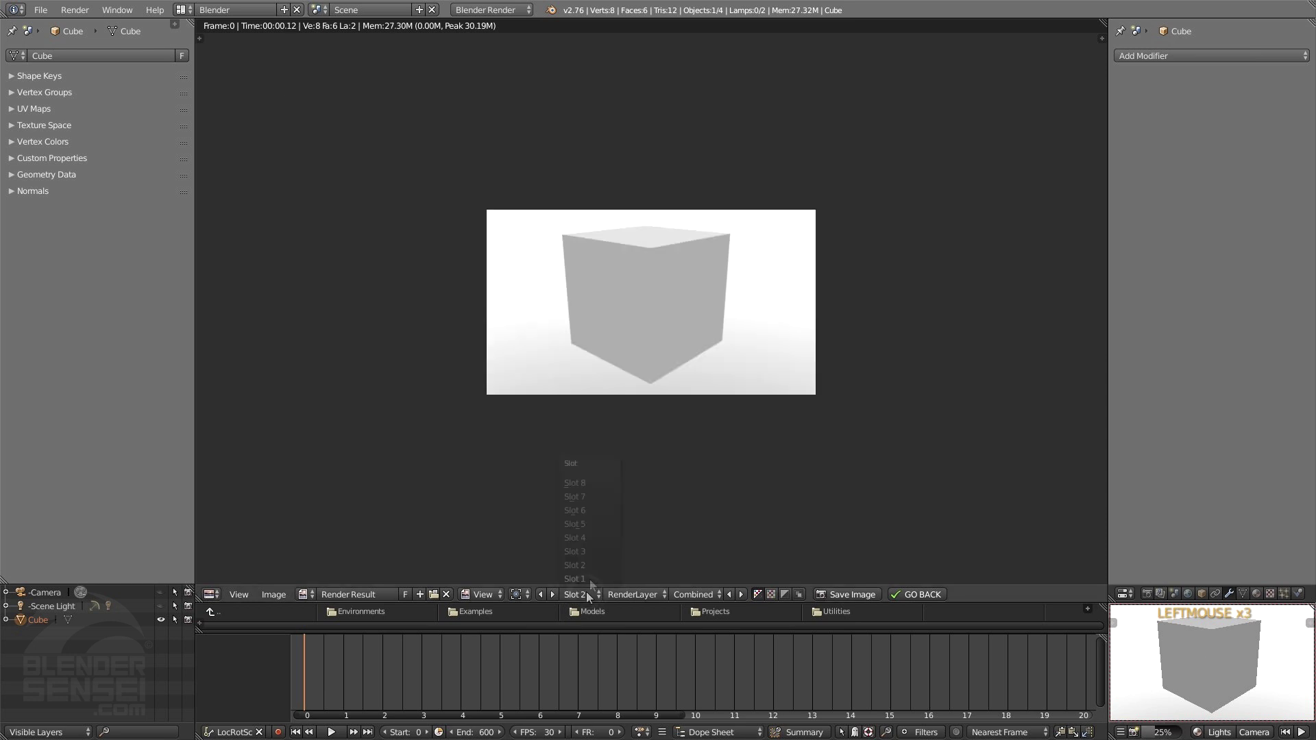
pyautogui.click(590, 578)
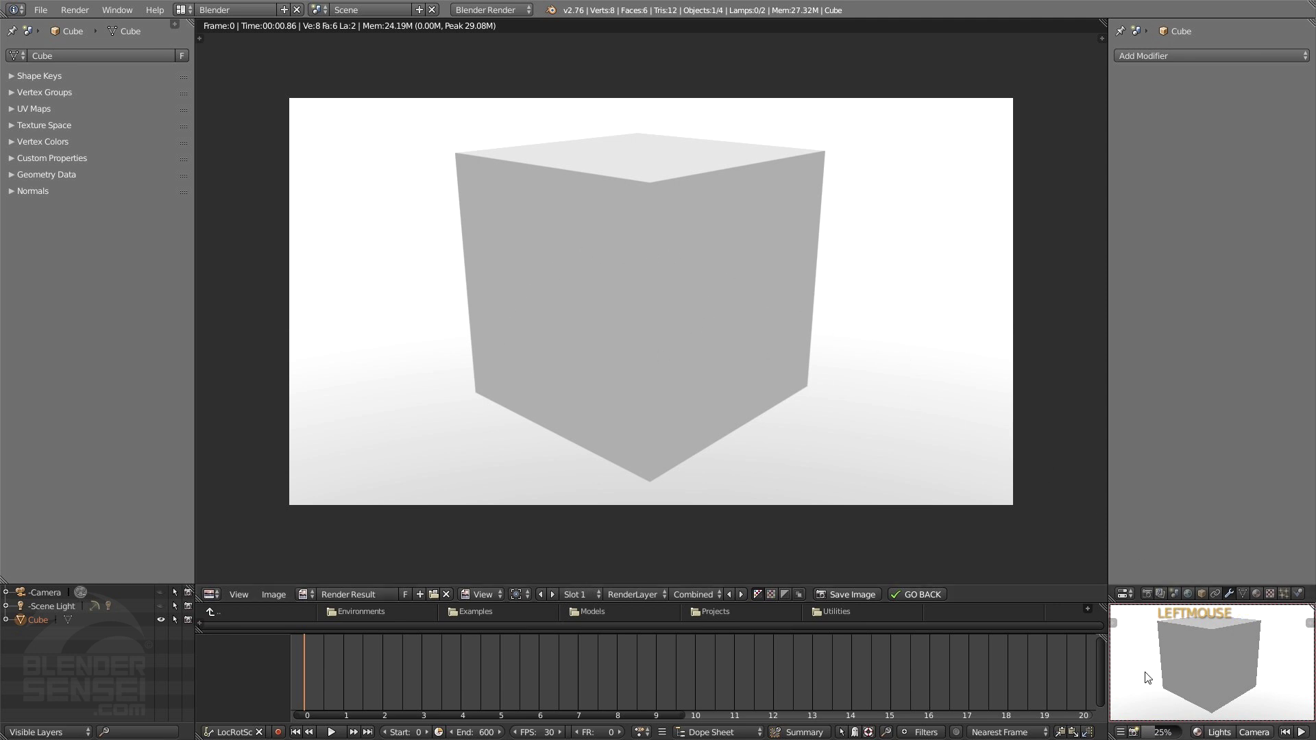
# Set the render resolution to 100% and render the cube scene into Slot 2.
pyautogui.moveTo(1161, 732); pyautogui.dragTo(1180, 732)
pyautogui.click(1134, 733)
pyautogui.click(1134, 733)
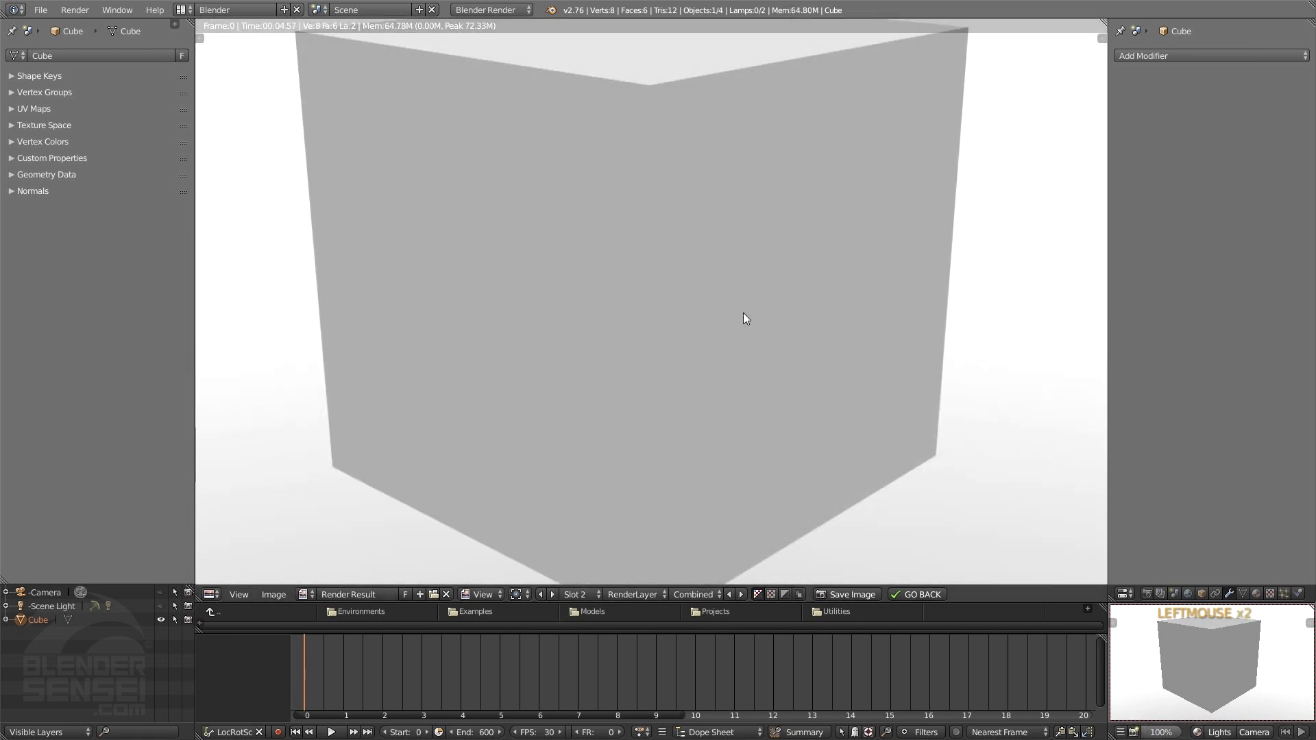
# Inspect the render result in a maximized area at 1:1 zoom, and restore the normal layout.
pyautogui.hotkey('ctrl', 'space')
pyautogui.scroll(-1, 574, 443)
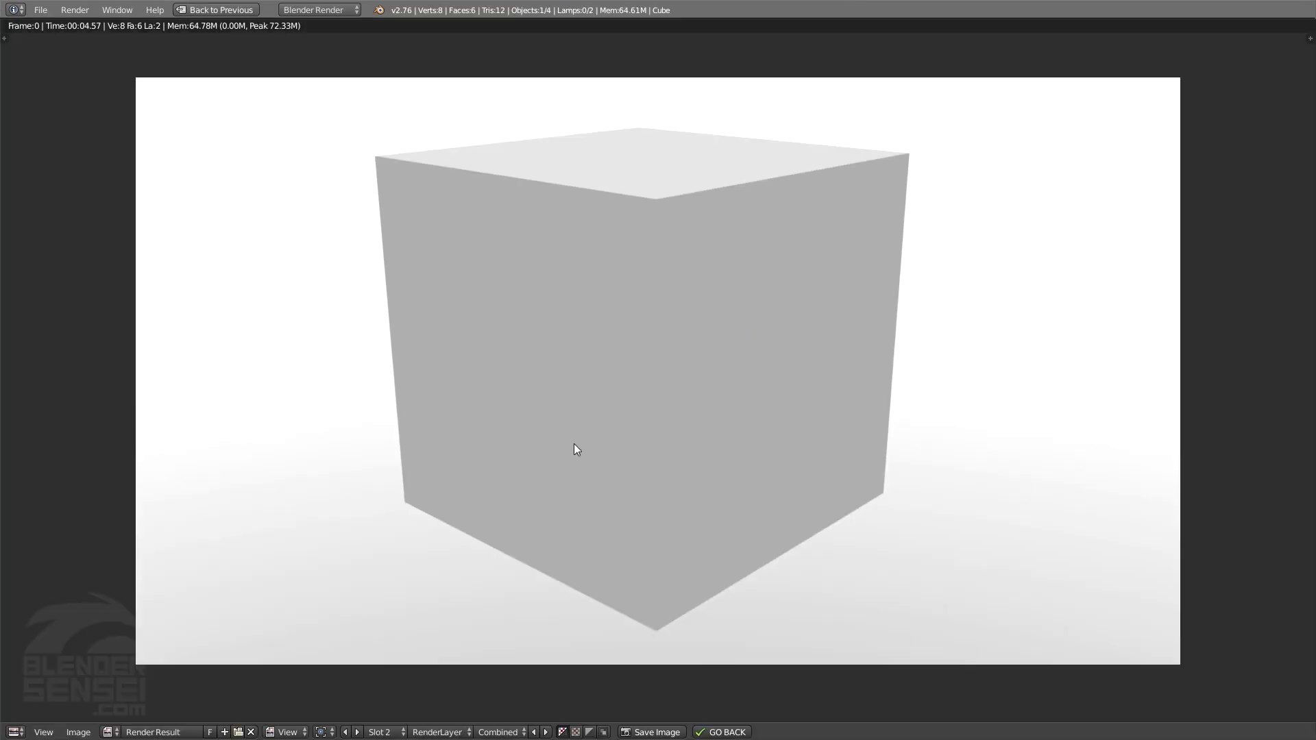
pyautogui.scroll(1, 574, 447)
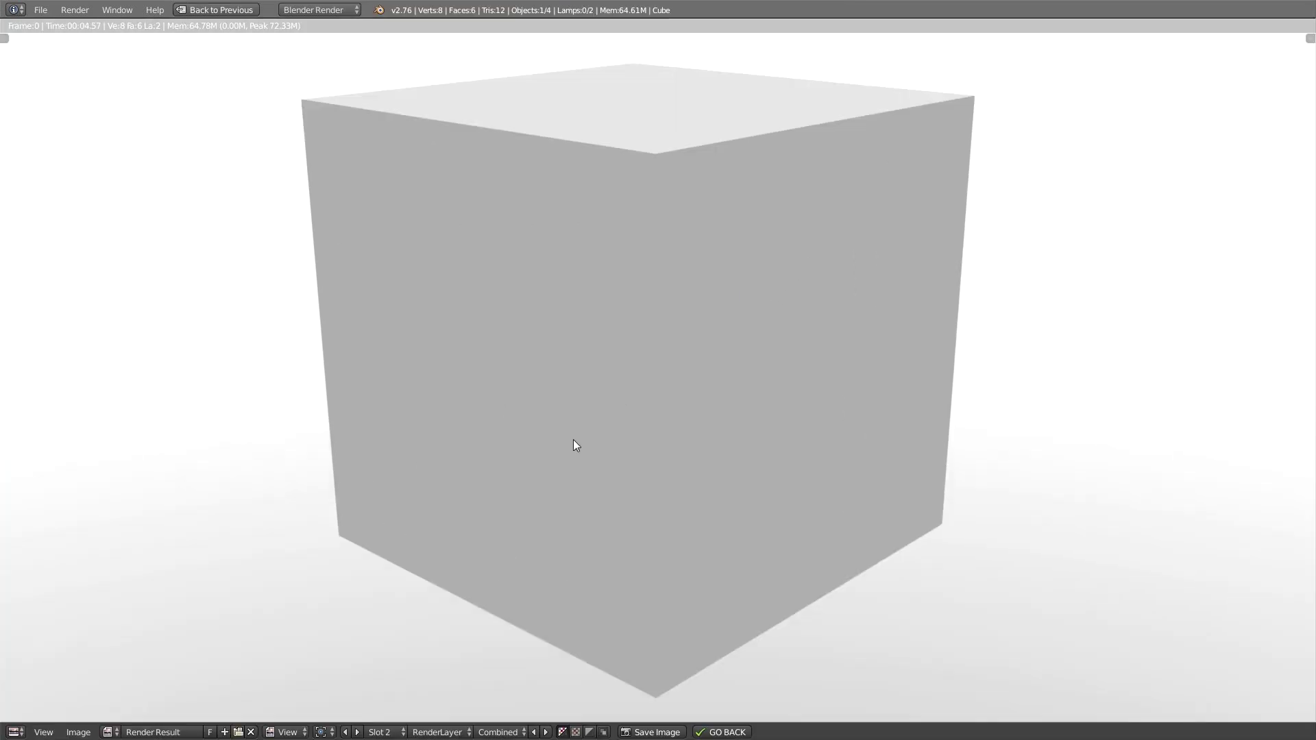
pyautogui.scroll(-1, 574, 441)
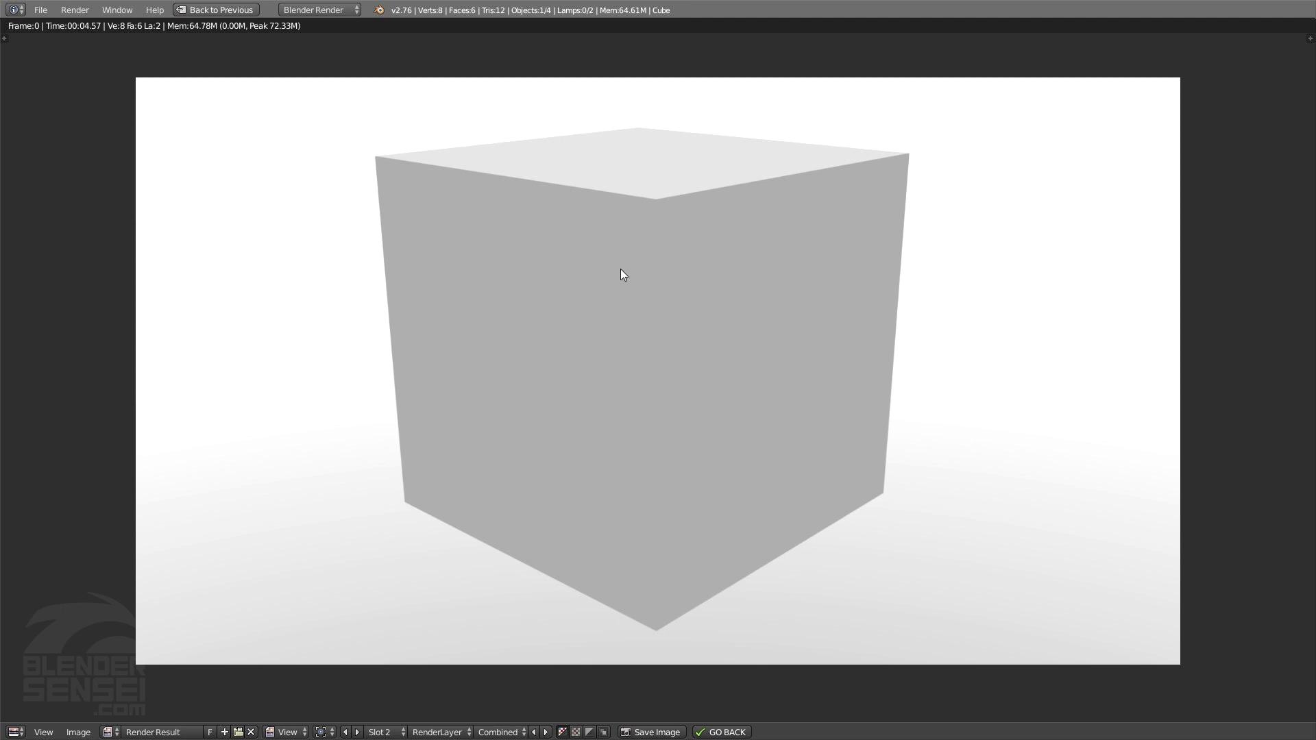
pyautogui.click(41, 733)
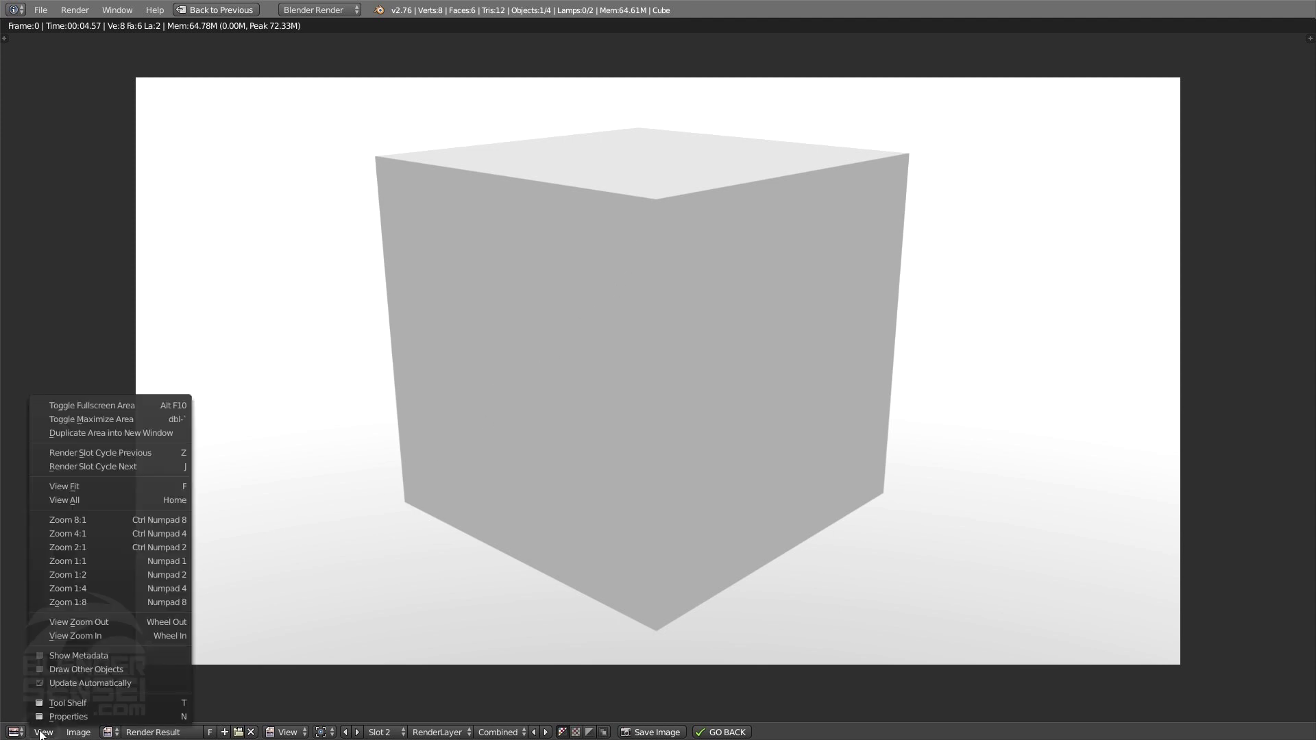
pyautogui.click(77, 561)
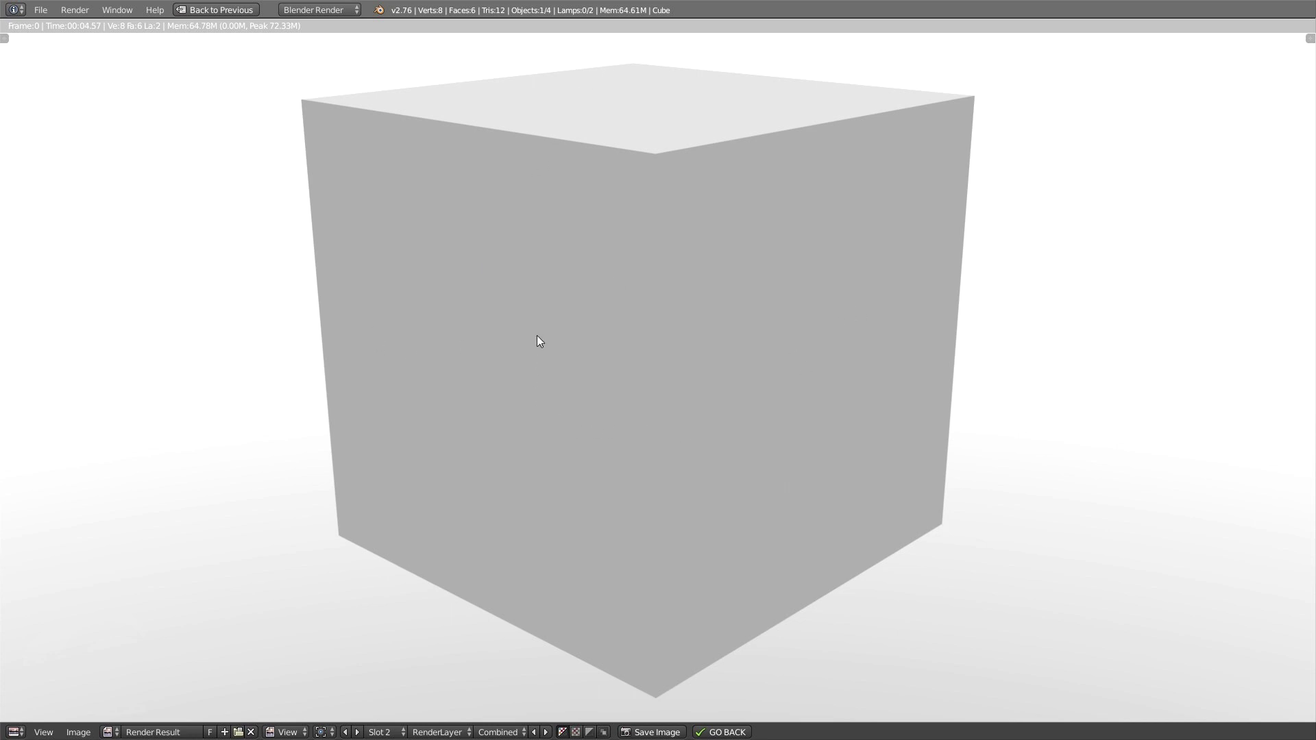
pyautogui.hotkey('shift', 'space')
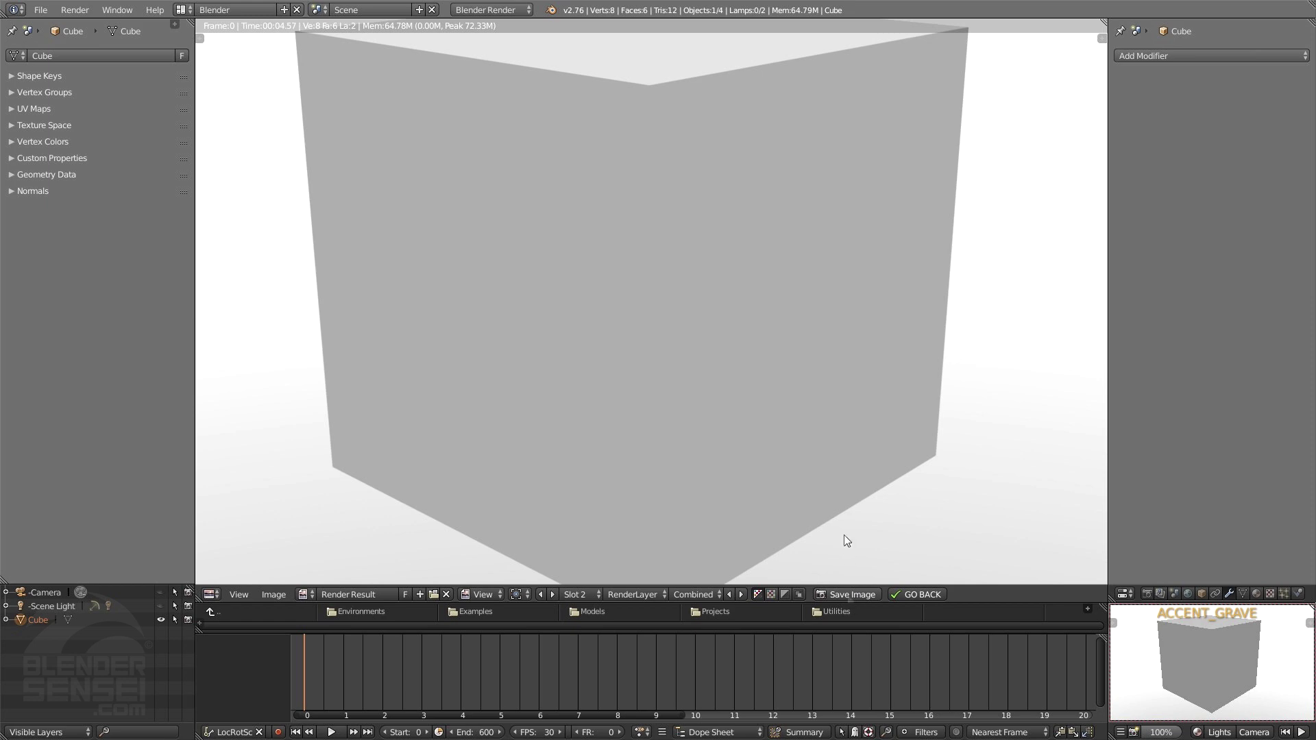
# Save the rendered image as a PNG named "generic render" in the Desktop folder and check the desktop.
pyautogui.click(845, 595)
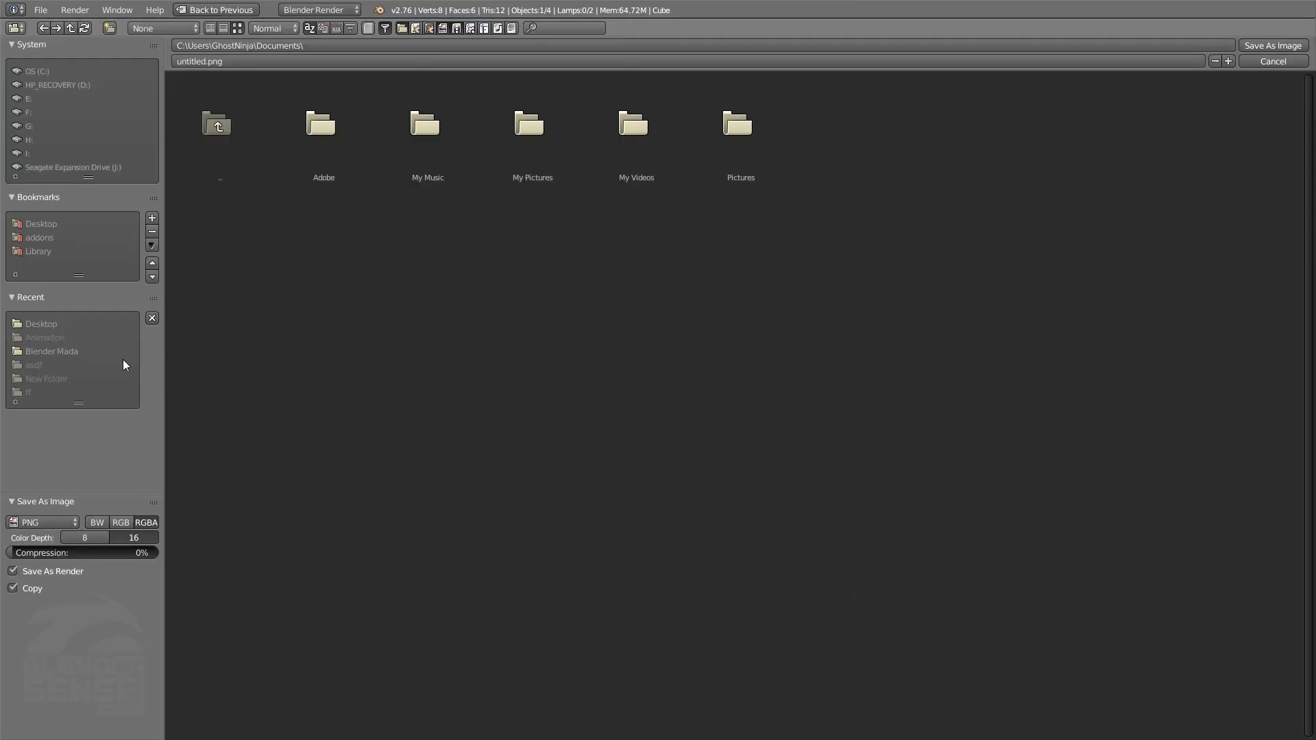
pyautogui.click(43, 225)
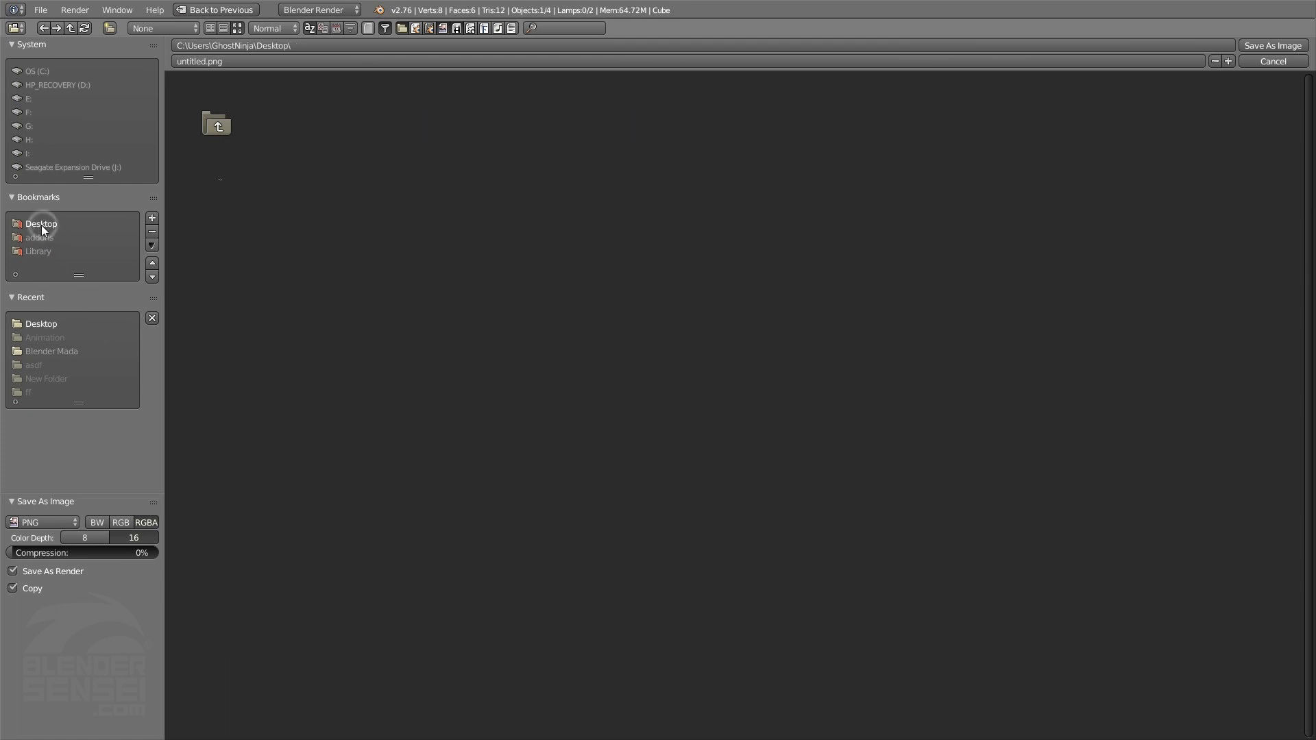
pyautogui.click(261, 62)
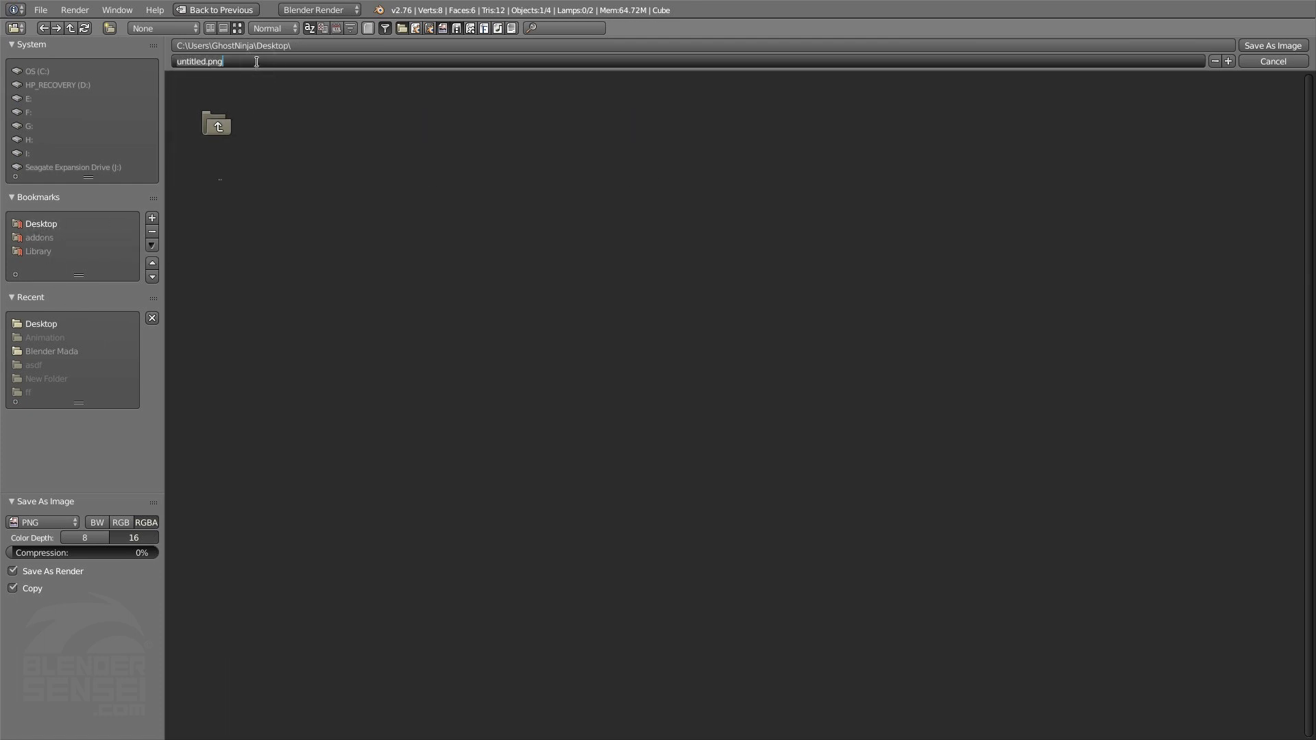
pyautogui.write('generic rendce')
pyautogui.write('er')
pyautogui.press('Return')
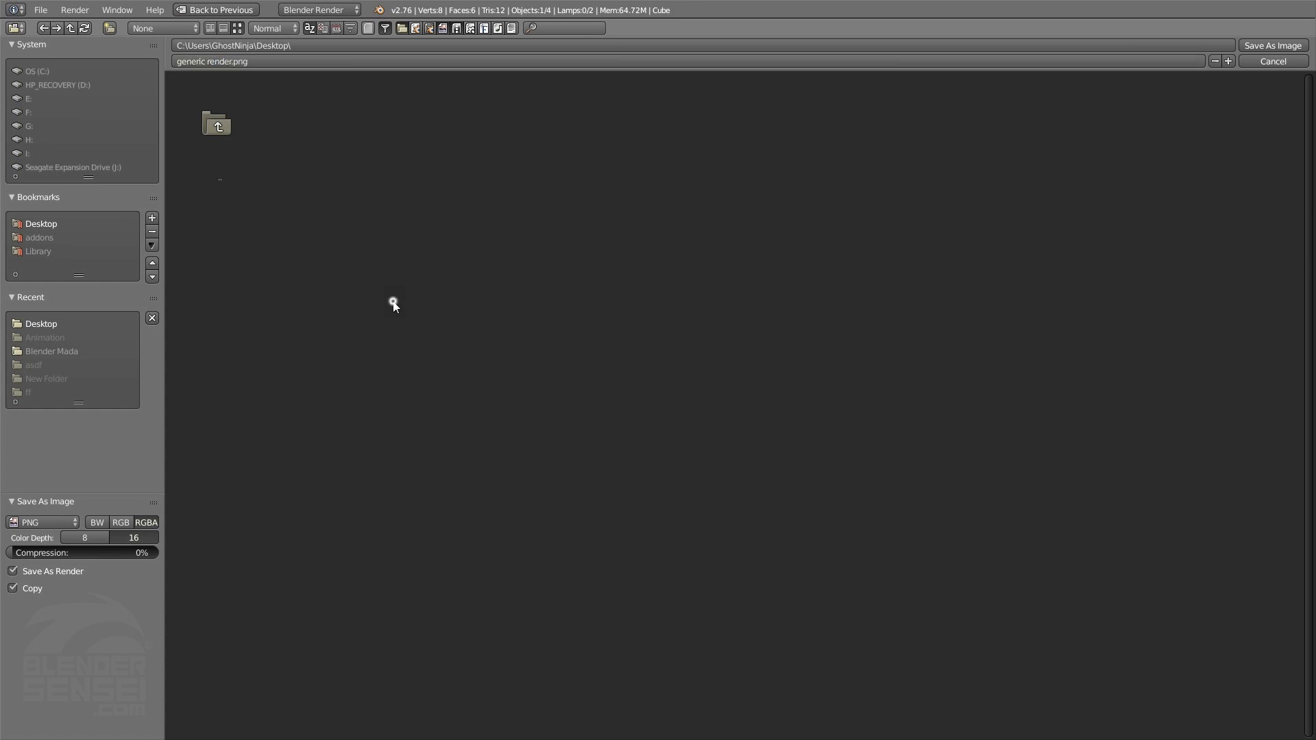
pyautogui.click(56, 523)
pyautogui.click(1268, 45)
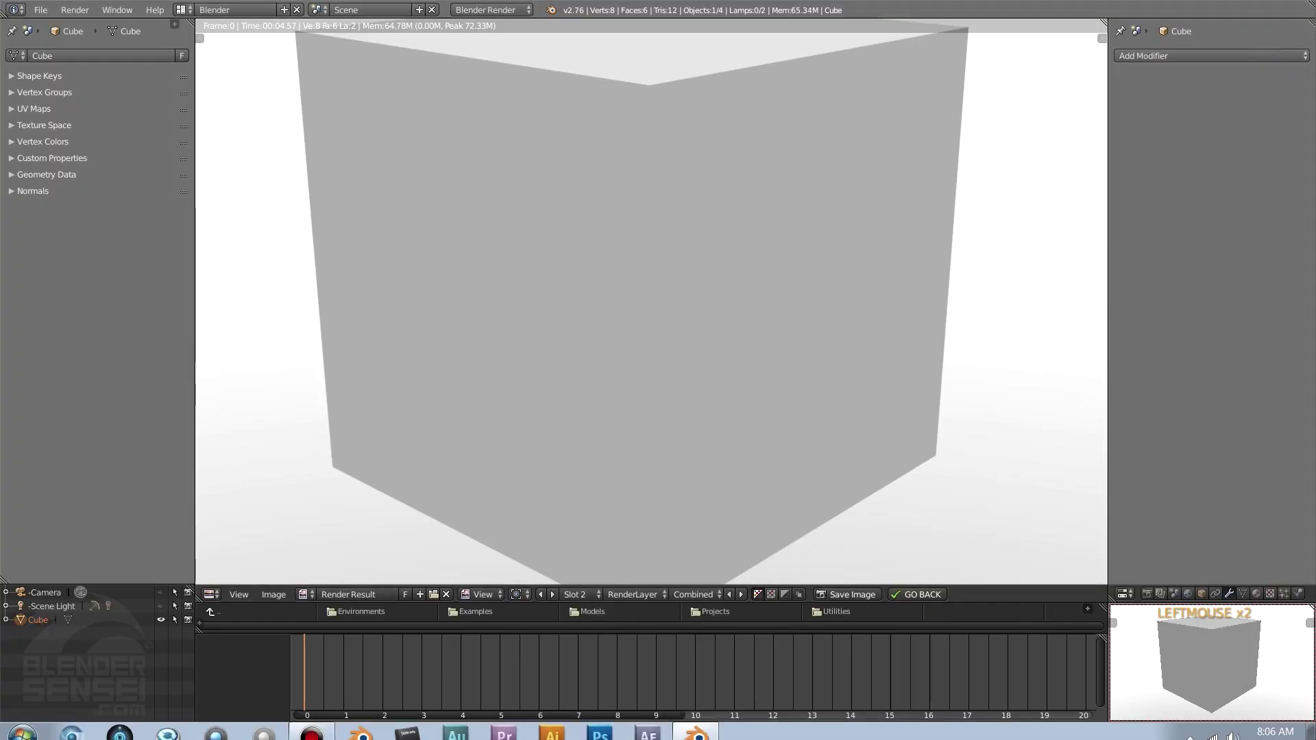
pyautogui.click(1312, 734)
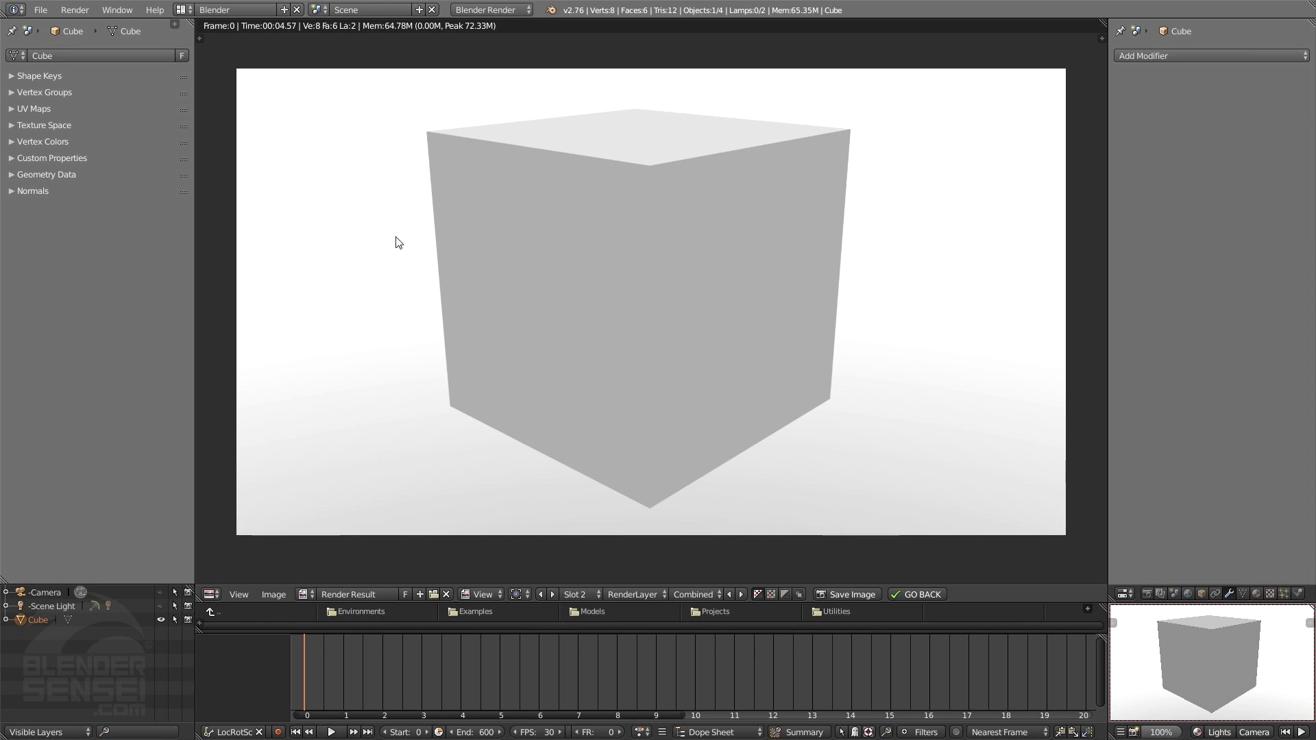
# Enable the transparent background in the quick render output options and render the cube again into Slot 3.
pyautogui.click(1123, 733)
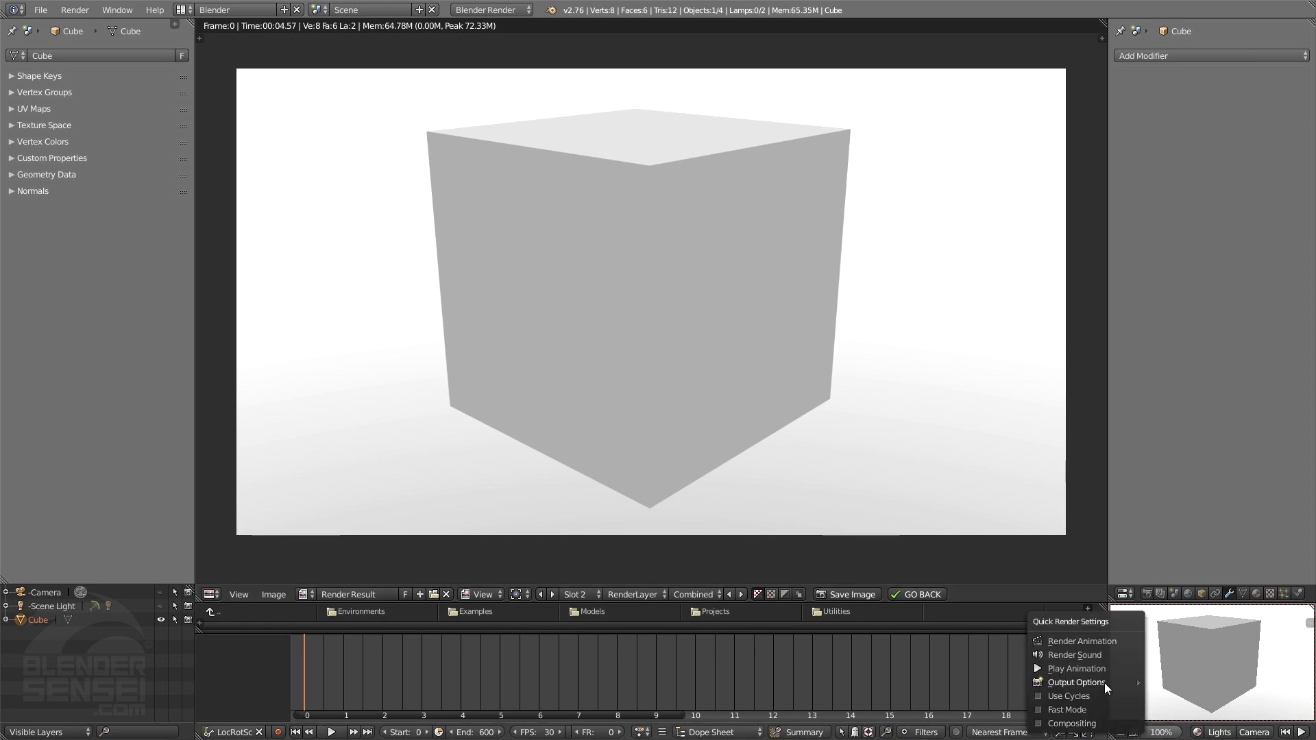
pyautogui.moveTo(1100, 683)
pyautogui.click(1173, 684)
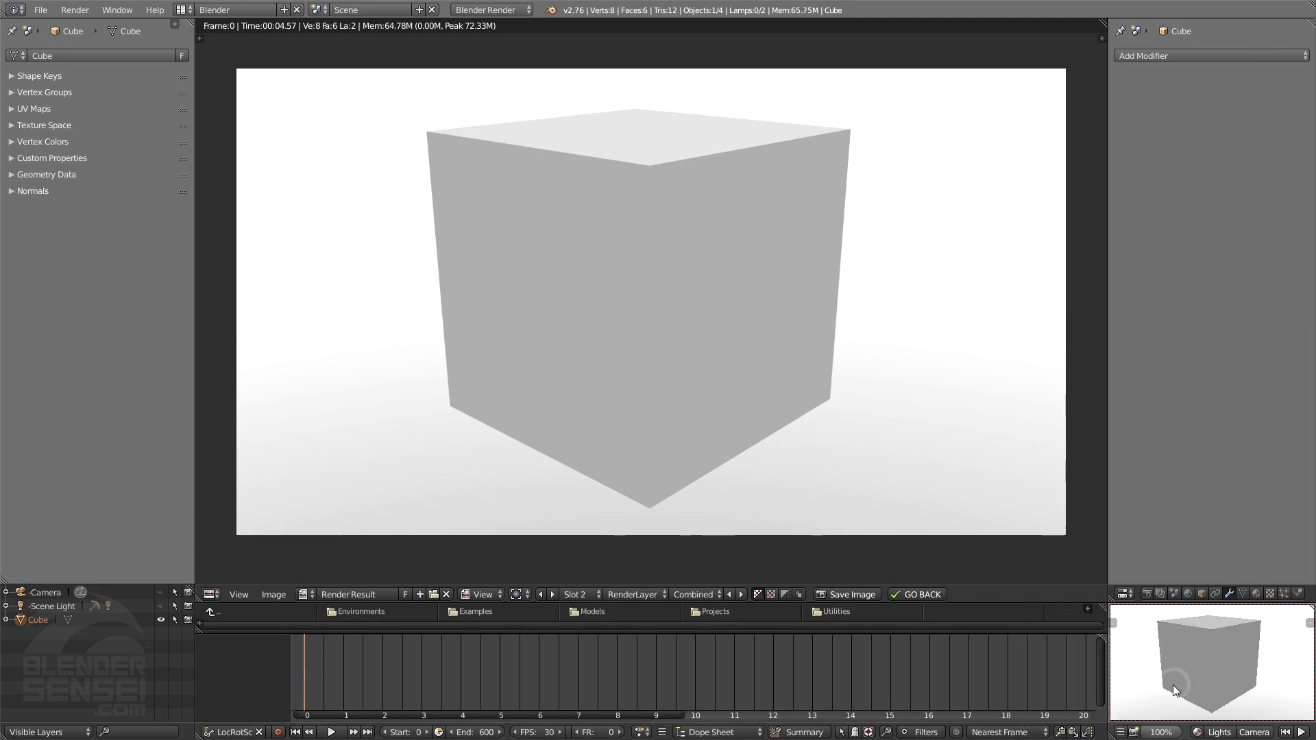
pyautogui.click(1134, 732)
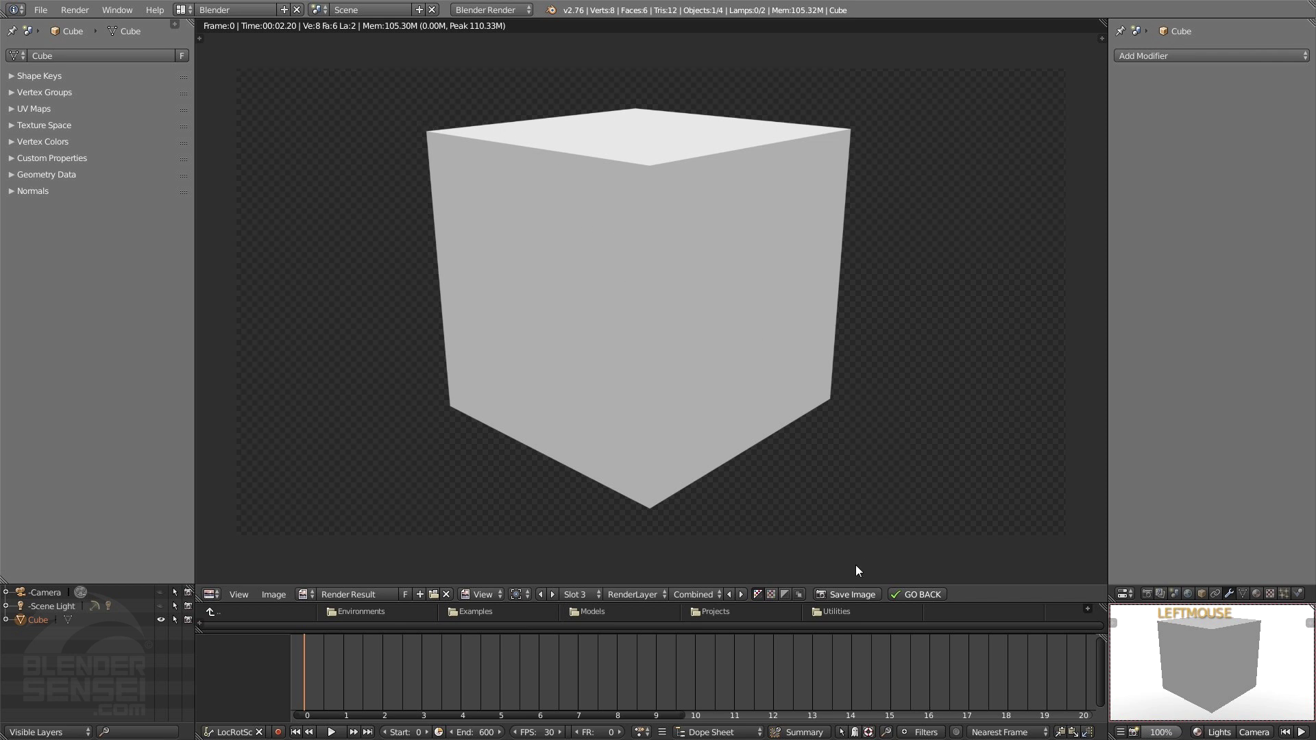
# Save the transparent render to the Desktop folder as "generic render transparent", check the desktop, and return to Blender.
pyautogui.click(854, 594)
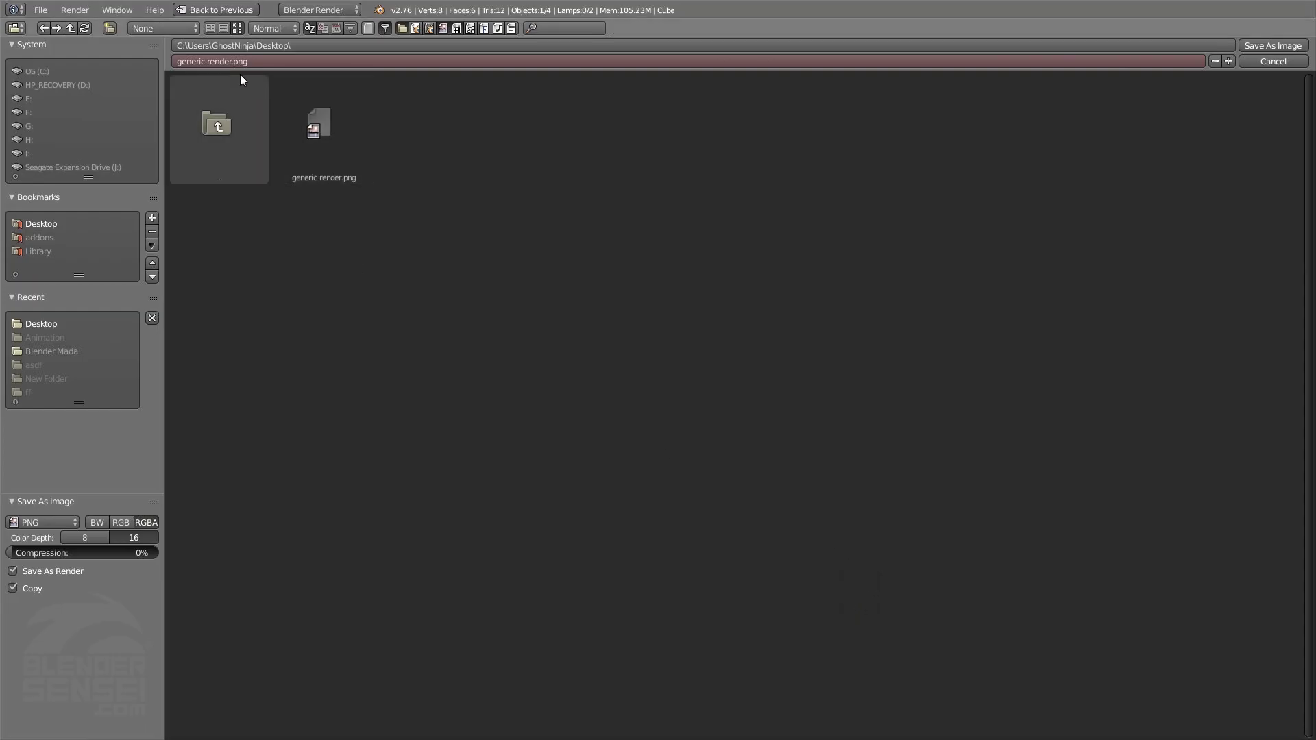
pyautogui.click(216, 60)
pyautogui.write('gene')
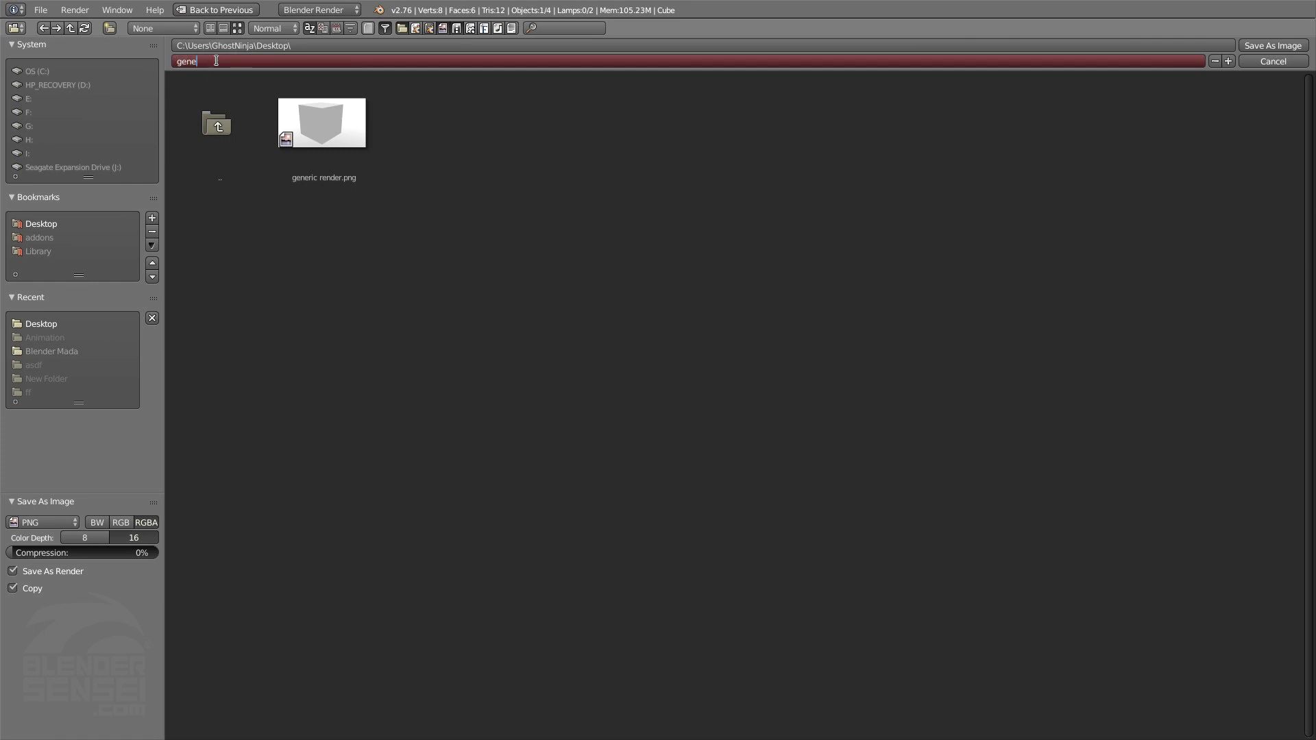
pyautogui.write('ric render transparent')
pyautogui.press('Return')
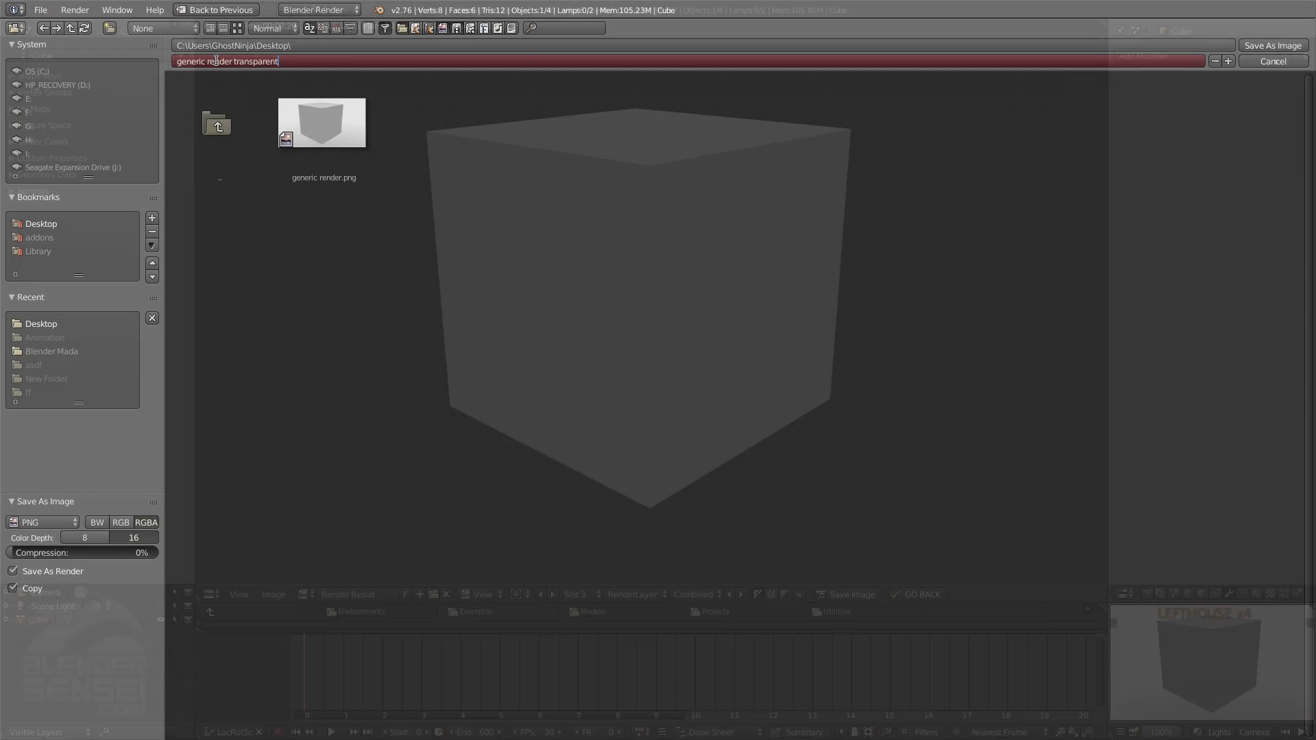
pyautogui.press('super')
pyautogui.click(1313, 735)
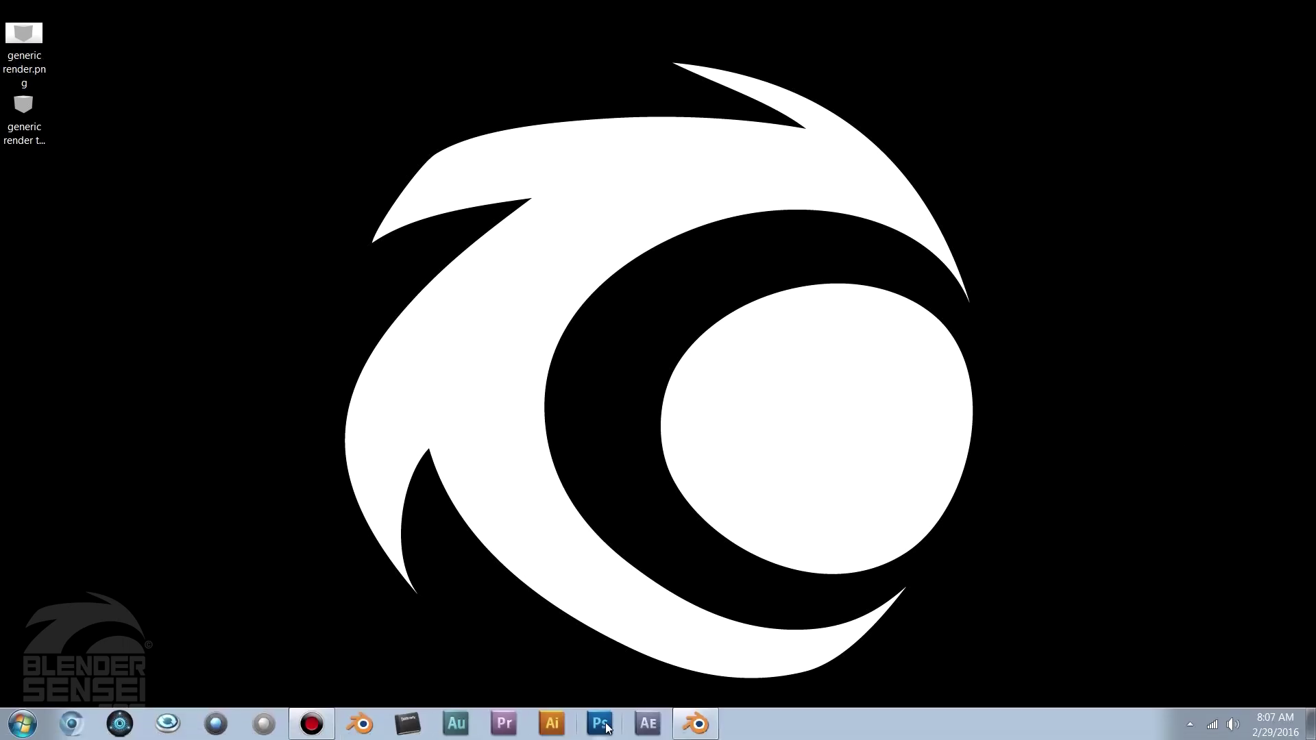
pyautogui.click(703, 727)
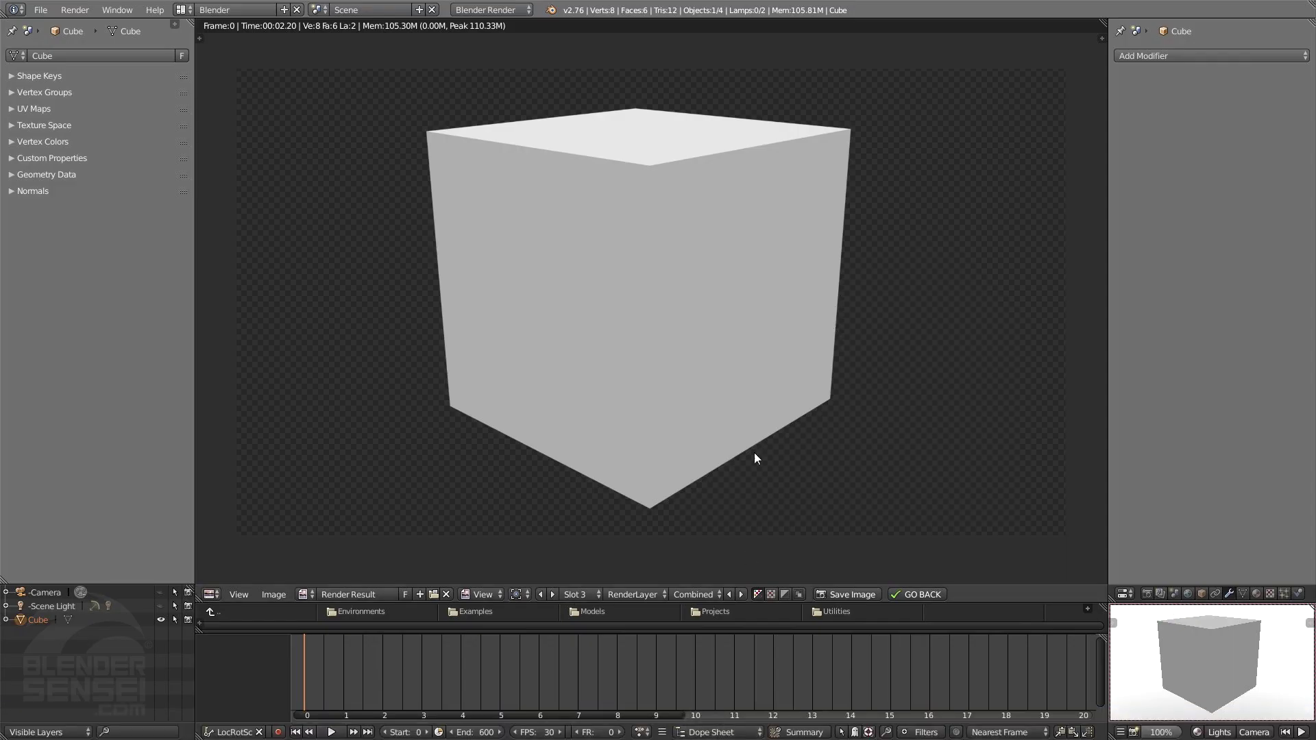
# Return to the 3D view, keyframe the cube at frame 0, and keyframe it moved up and to the right at frame 30.
pyautogui.click(921, 594)
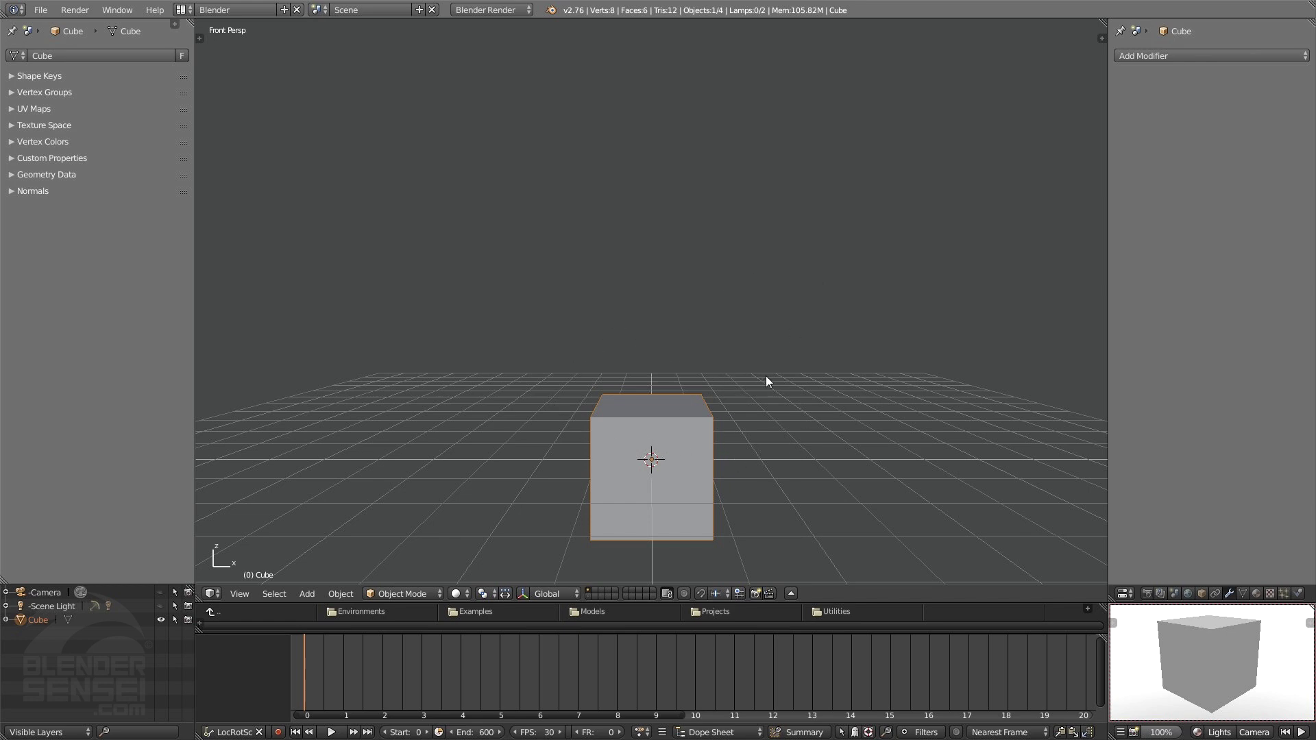
pyautogui.press('f')
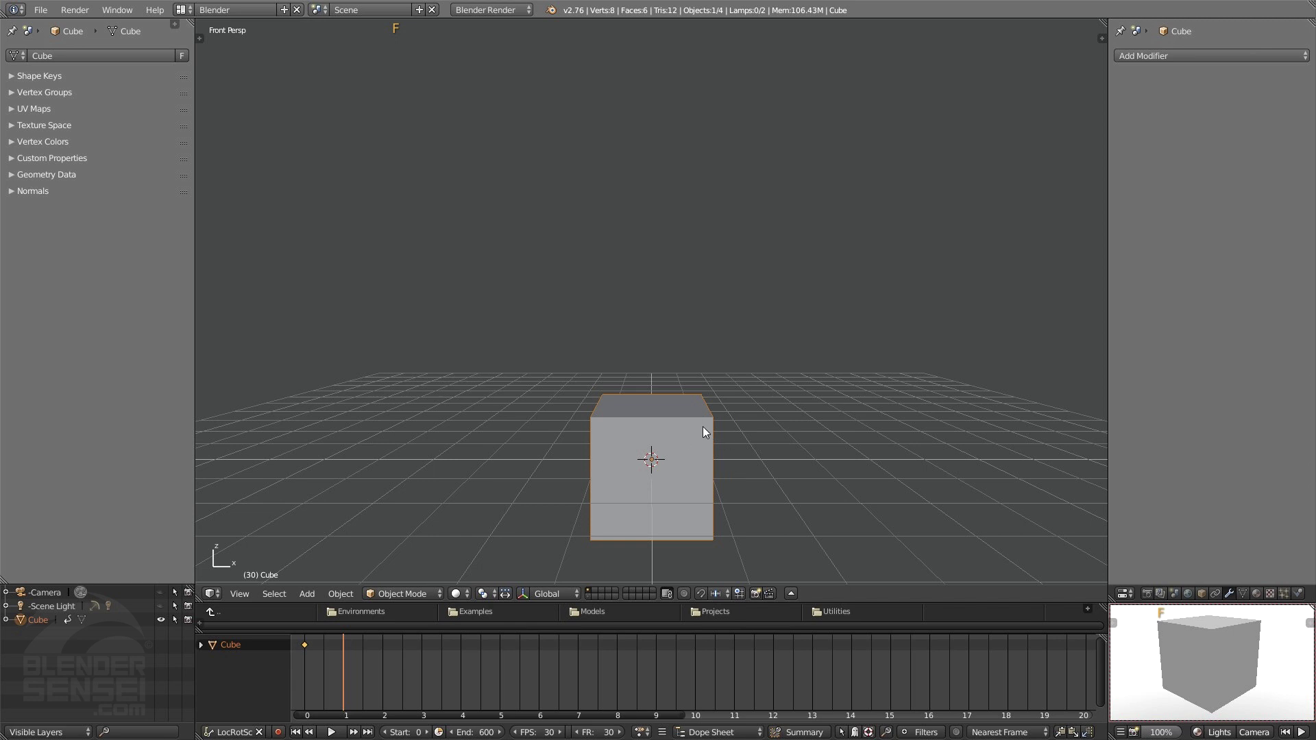
pyautogui.press('g')
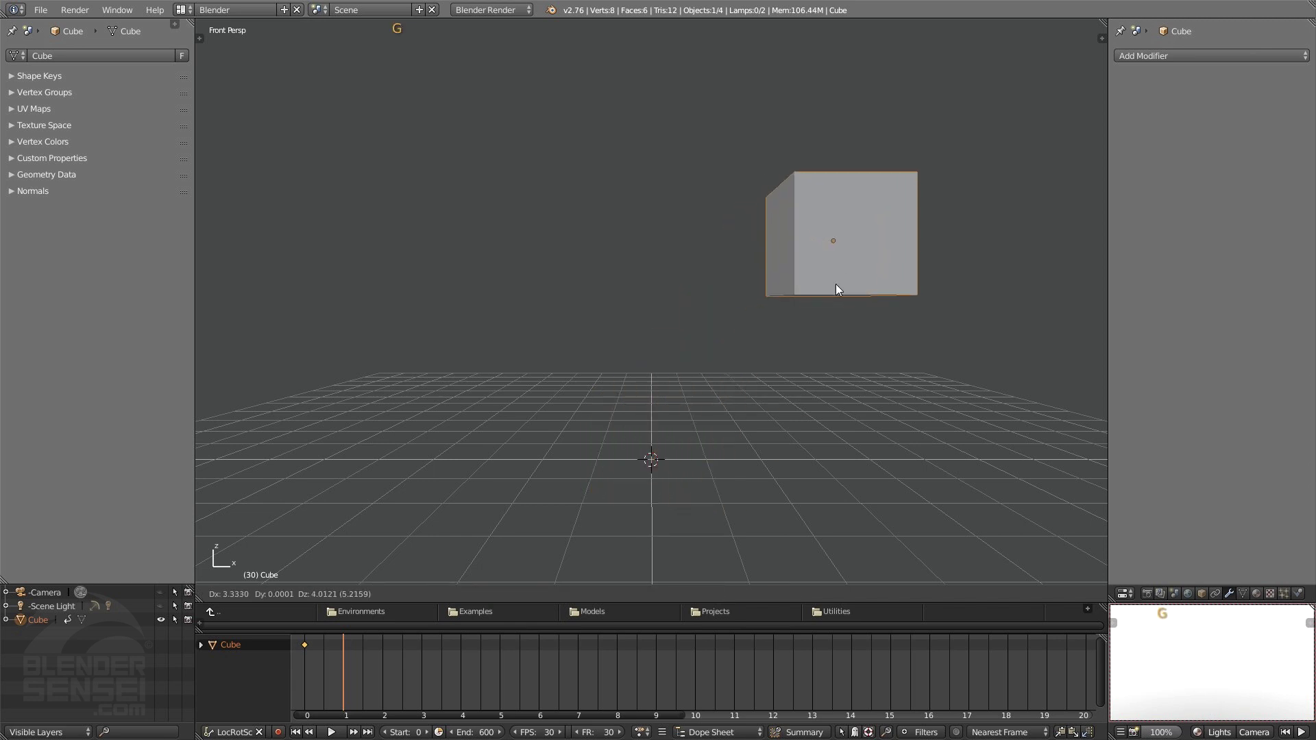
pyautogui.click(837, 284)
pyautogui.press('f')
# At frame 60, move the cube to the upper left, rotate it clockwise, enlarge it, and keyframe the pose.
pyautogui.press('g')
pyautogui.click(411, 250)
pyautogui.press('r')
pyautogui.click(534, 197)
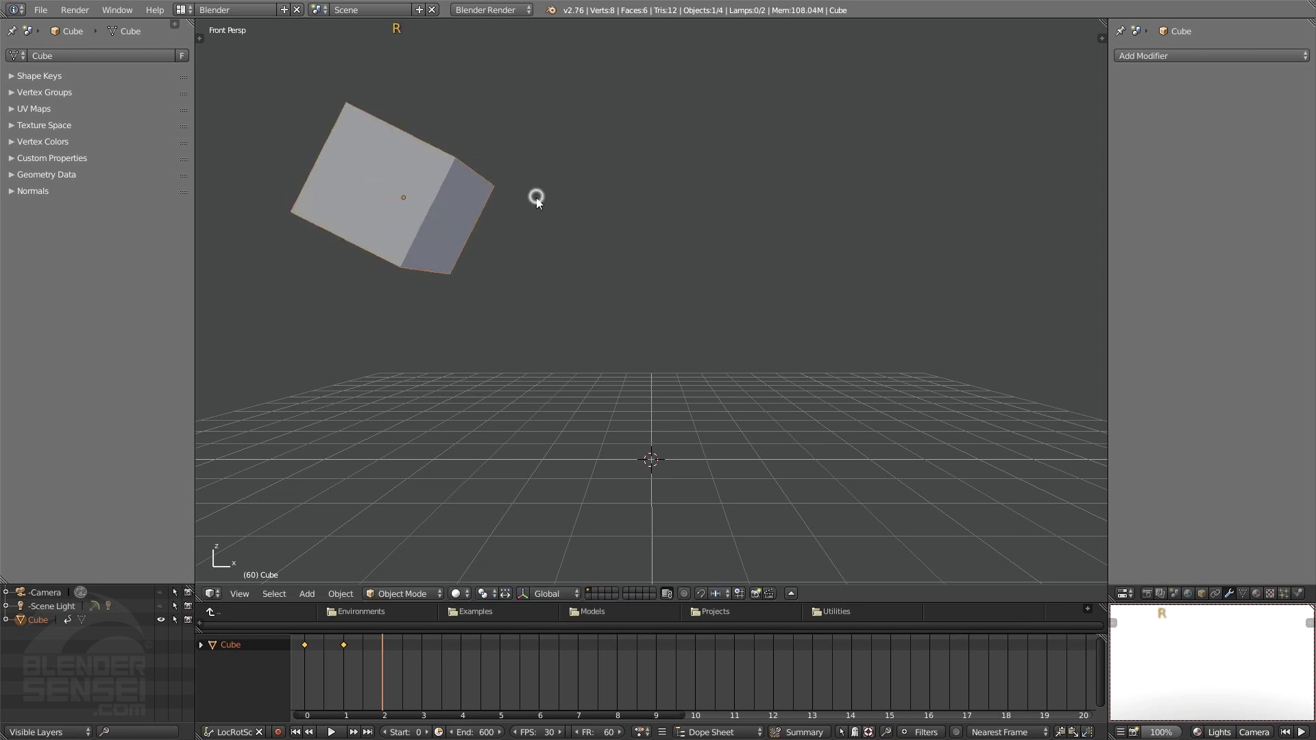
pyautogui.press('s')
pyautogui.click(597, 215)
pyautogui.press('f')
# At frame 90, move the cube down to just left of the grid centre and keyframe it.
pyautogui.press('g')
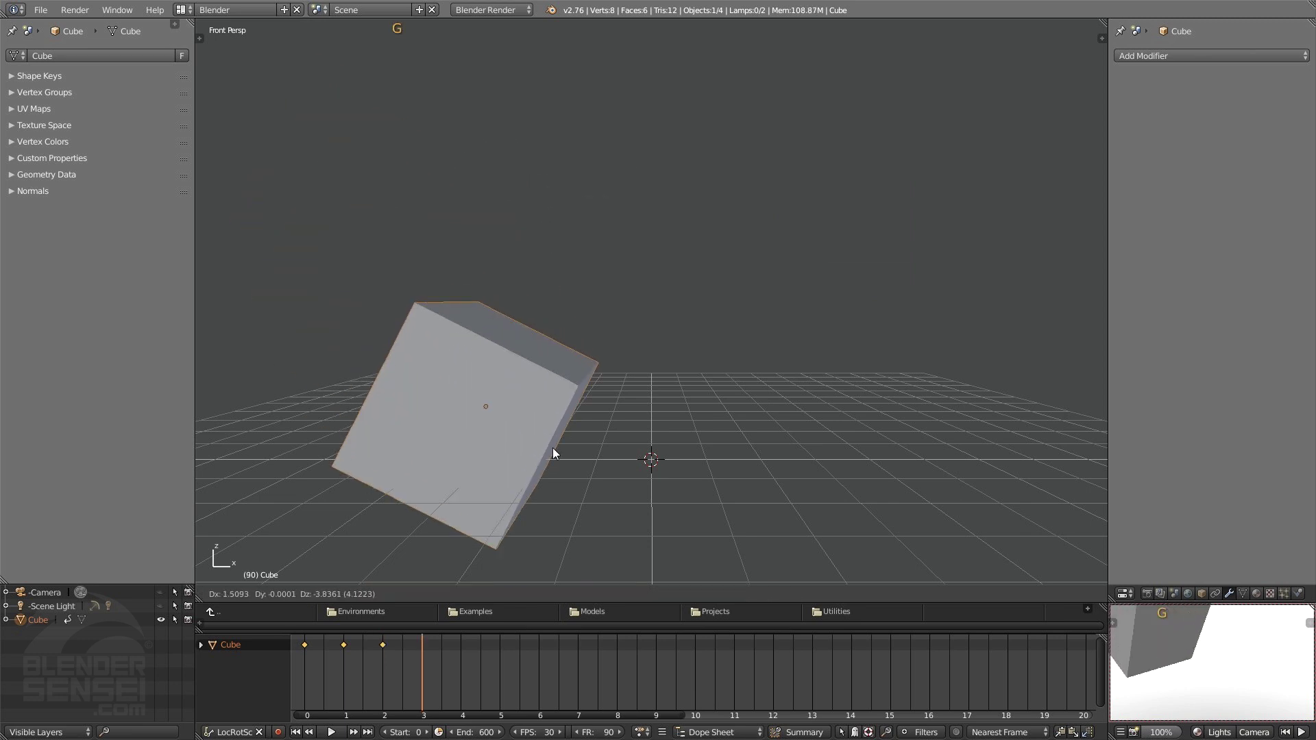
pyautogui.click(607, 479)
pyautogui.press('f')
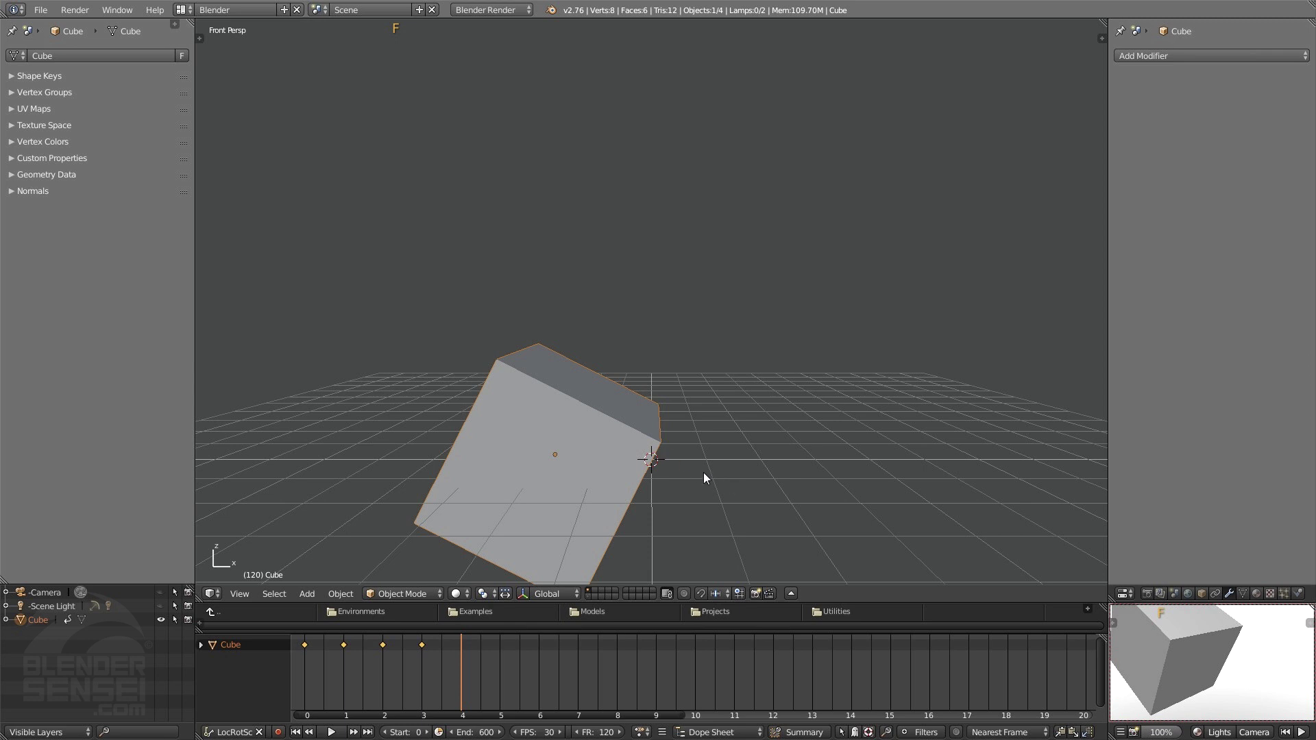
# At frame 120, move the cube right of the grid centre, rotate it around Z, shrink it to a small cube, and keyframe it.
pyautogui.press('g')
pyautogui.click(862, 453)
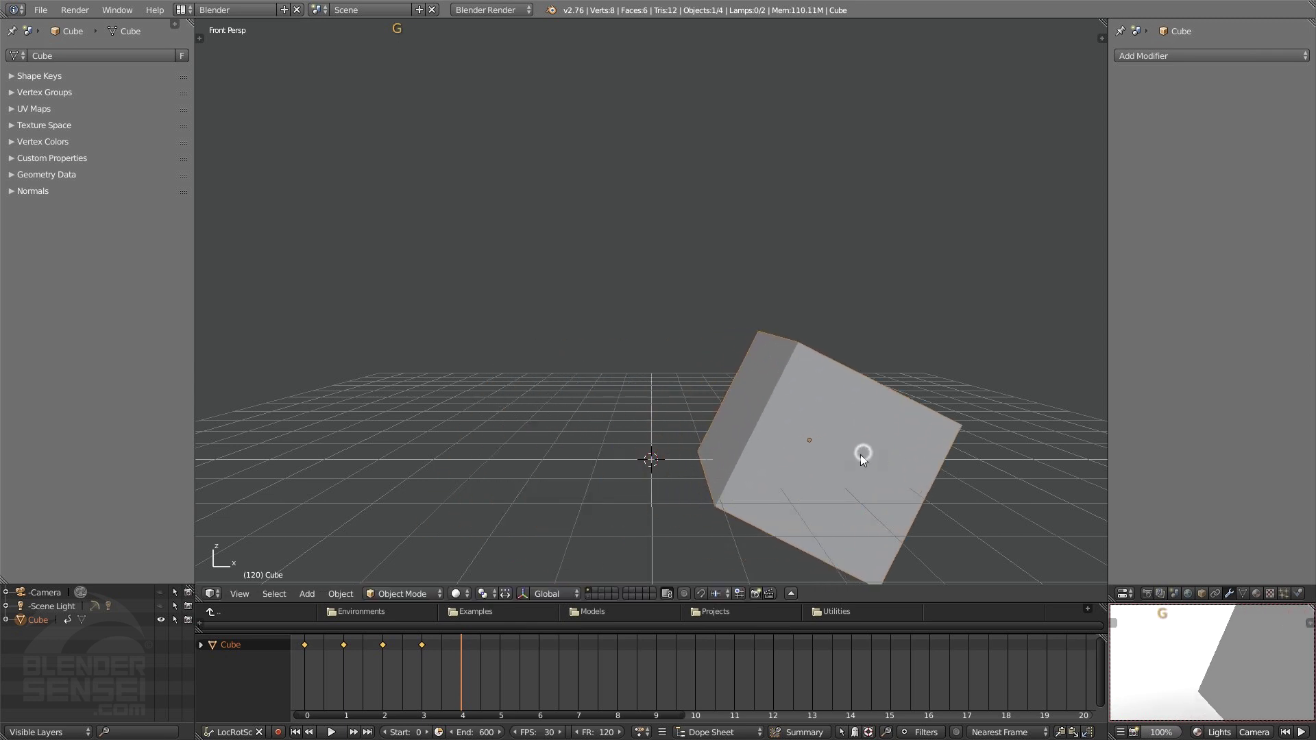
pyautogui.press('r')
pyautogui.press('z')
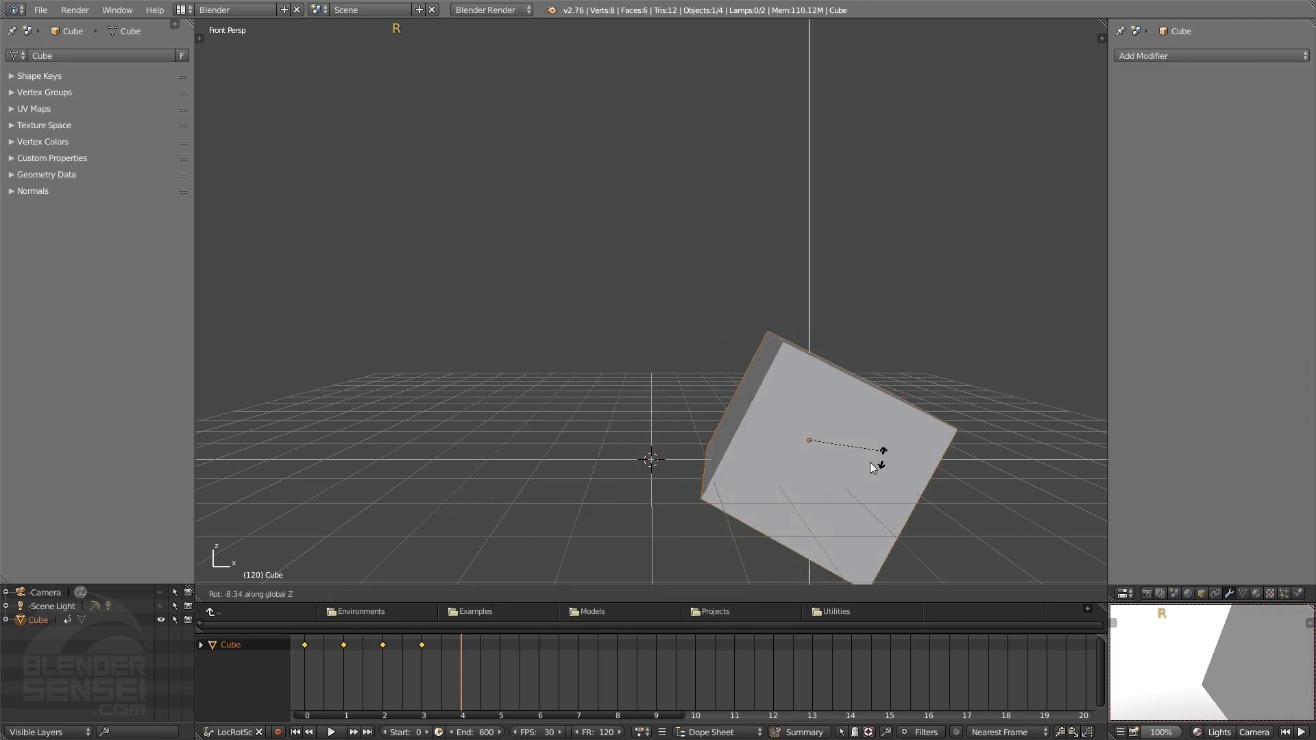
pyautogui.click(819, 451)
pyautogui.press('f')
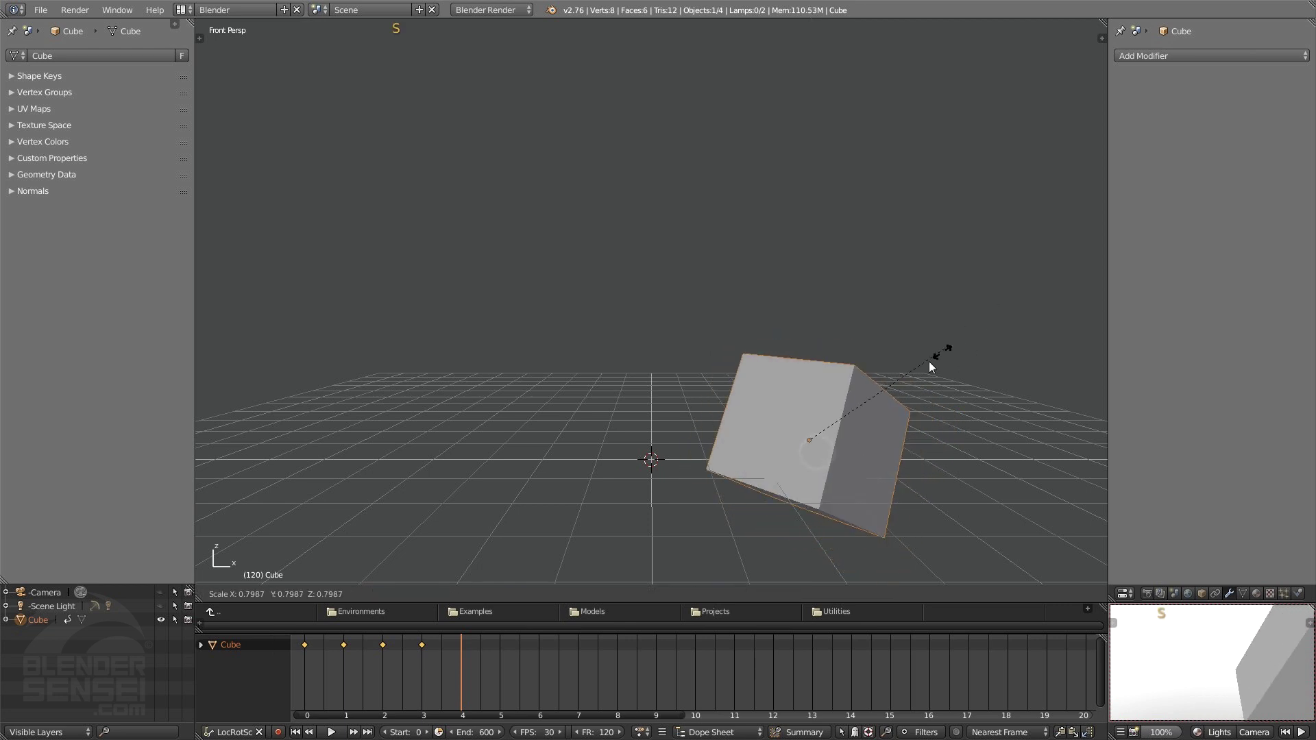
pyautogui.click(838, 432)
pyautogui.press('i')
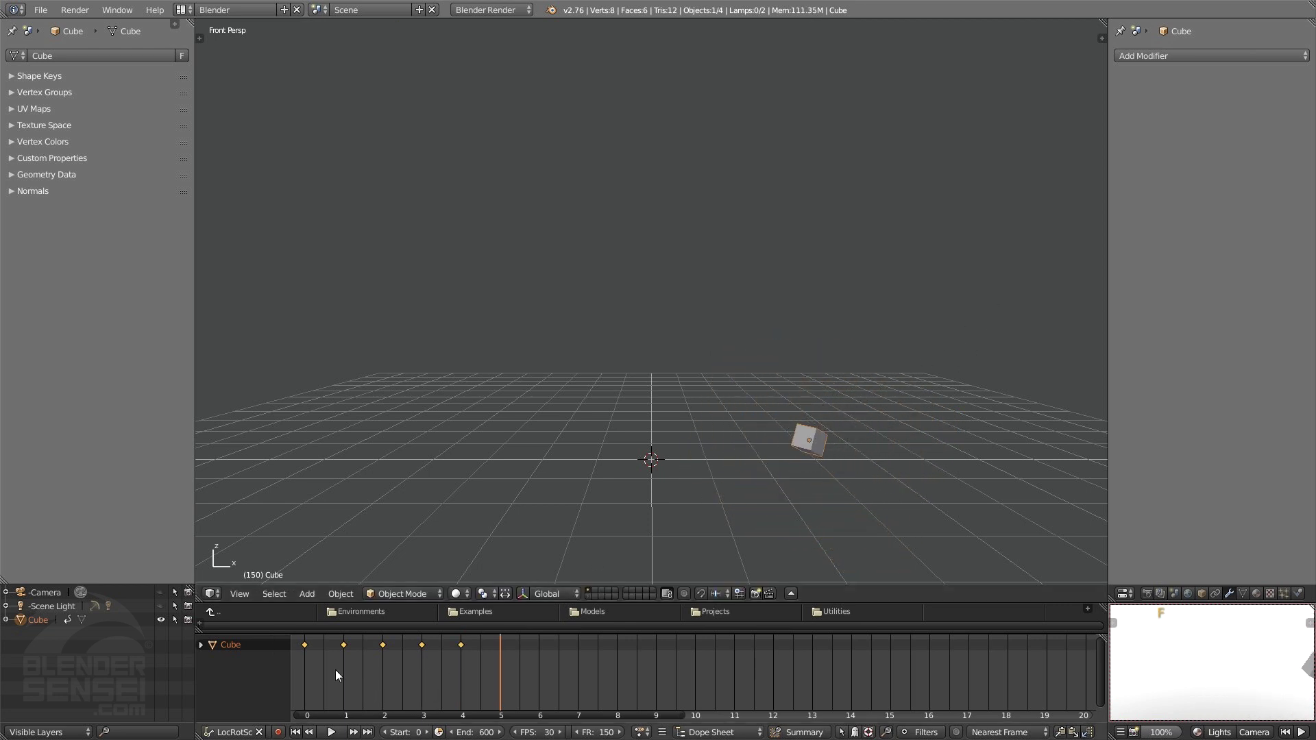
# Play the cube animation from the first frame, stop it, and return to frame 0.
pyautogui.click(294, 732)
pyautogui.click(330, 732)
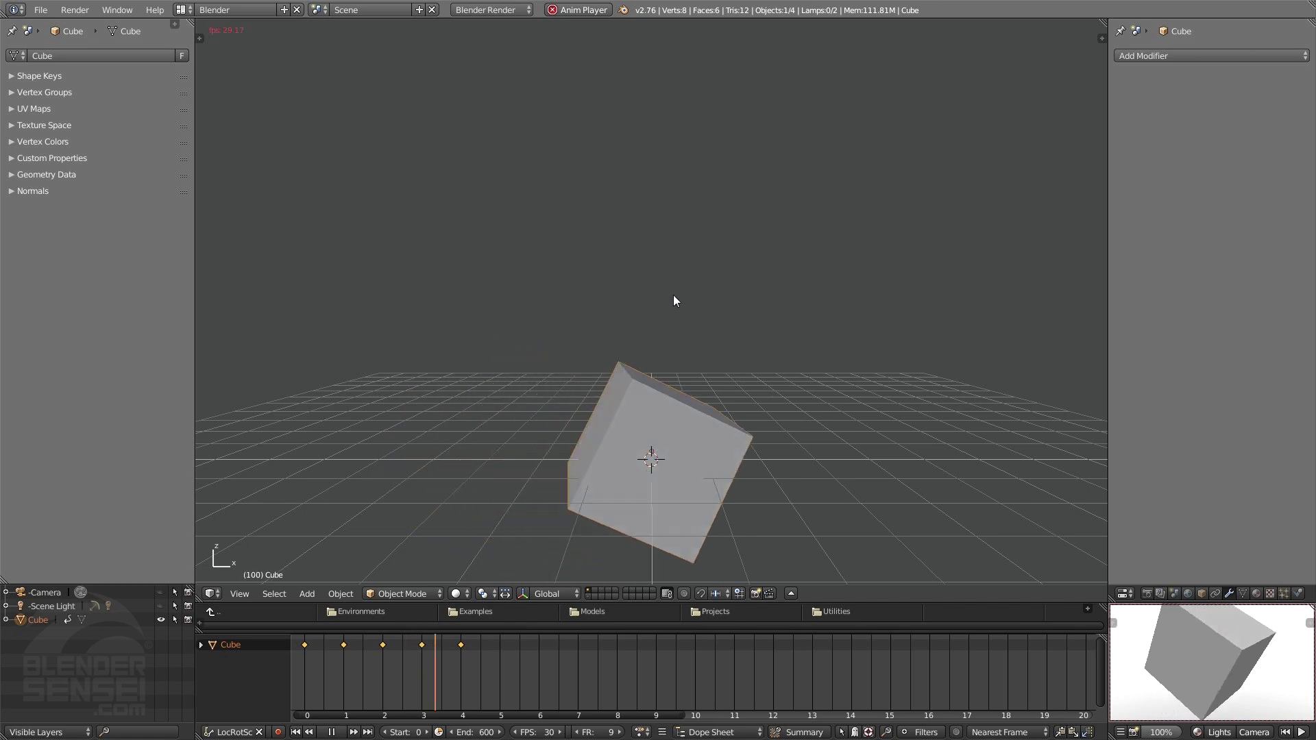
pyautogui.click(331, 732)
pyautogui.click(294, 732)
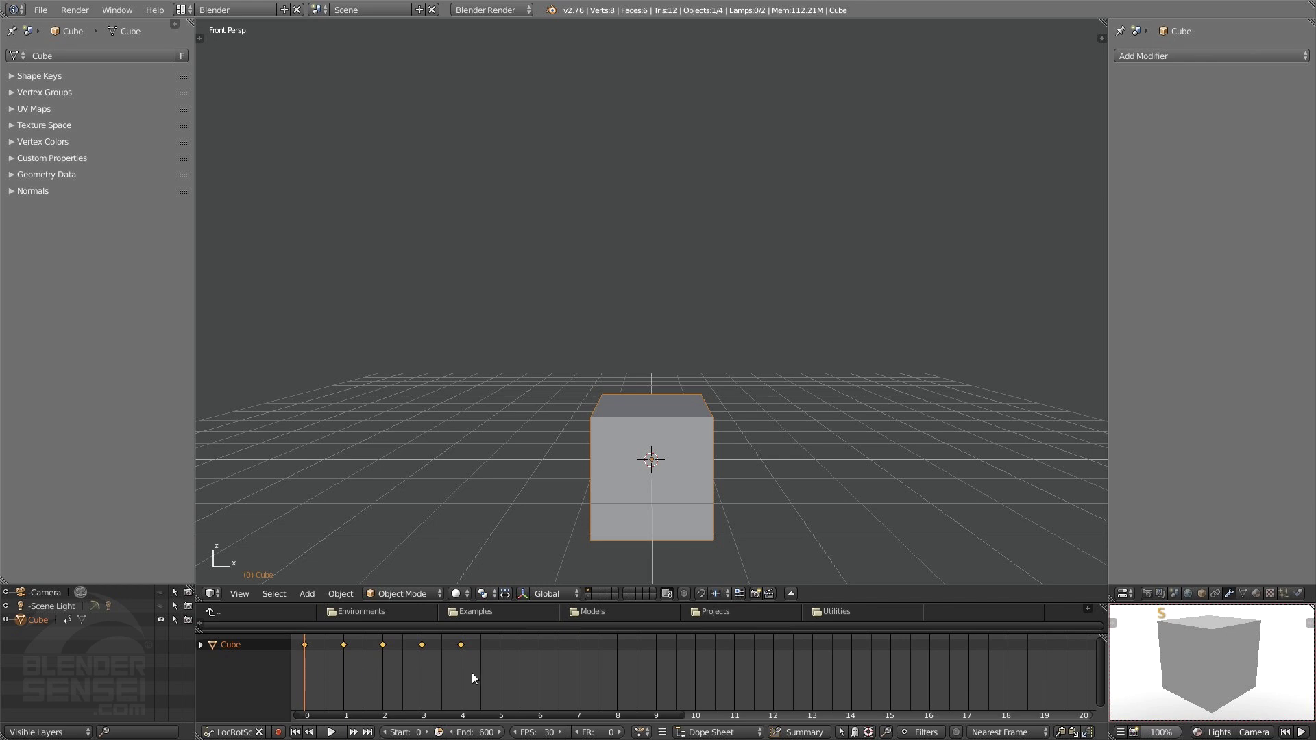
# Scale the cube's keyframes by 0.5 in the Dope Sheet, measured from frame 0.
pyautogui.write('s')
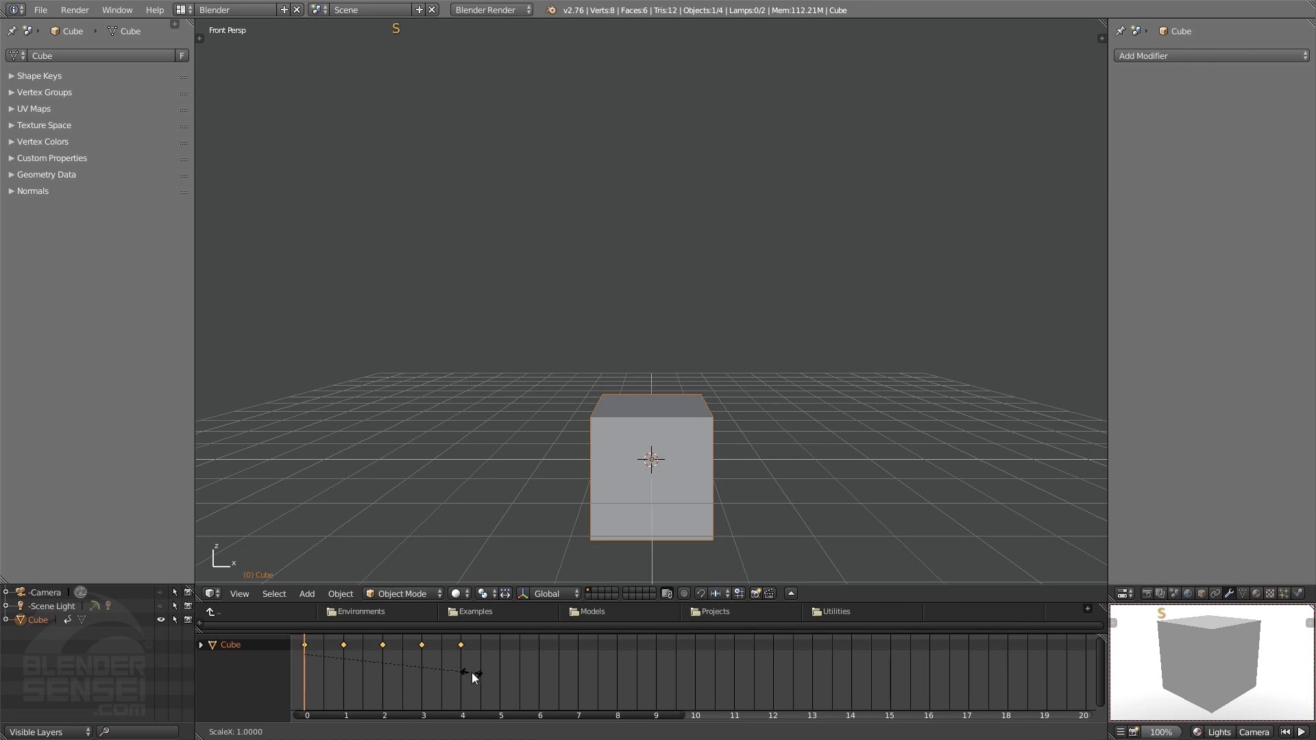
pyautogui.write('.5')
pyautogui.click(471, 673)
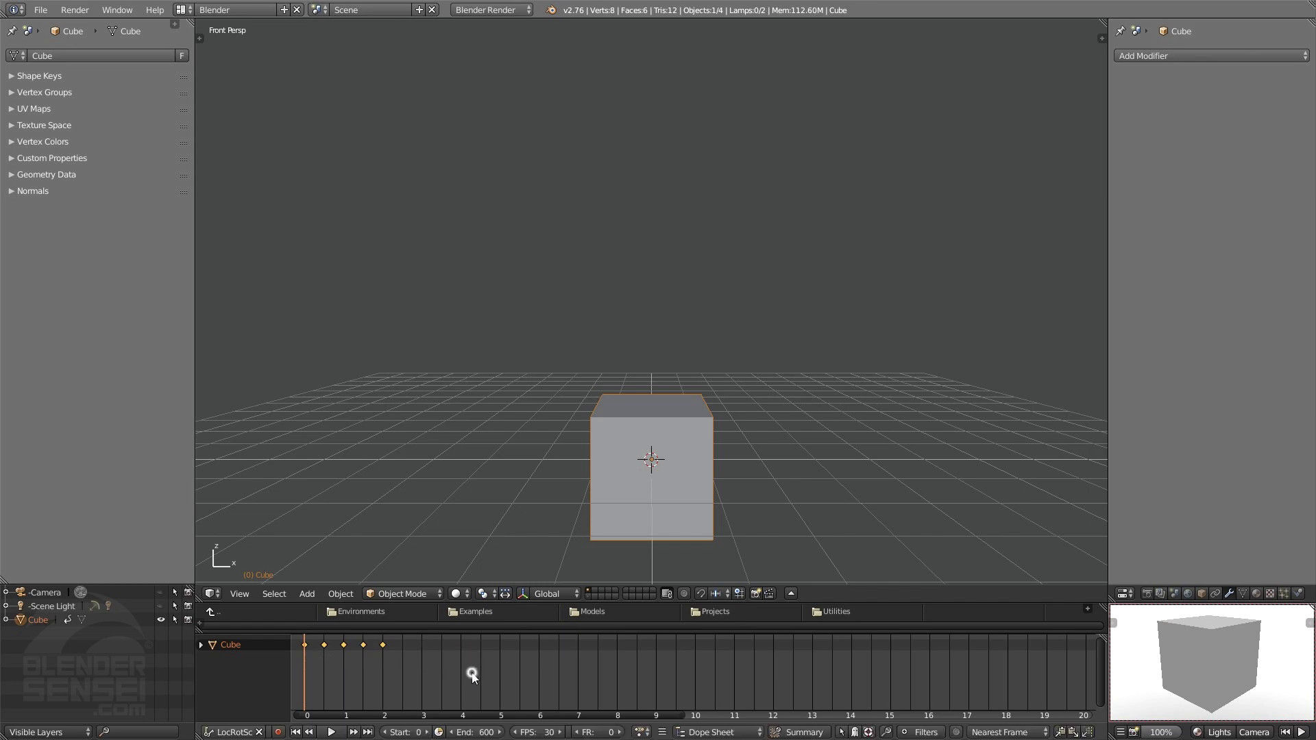
# Show the 3D view's side panels and mirror the cube's keyframes with the extended animation tools.
pyautogui.press('n')
pyautogui.press('t')
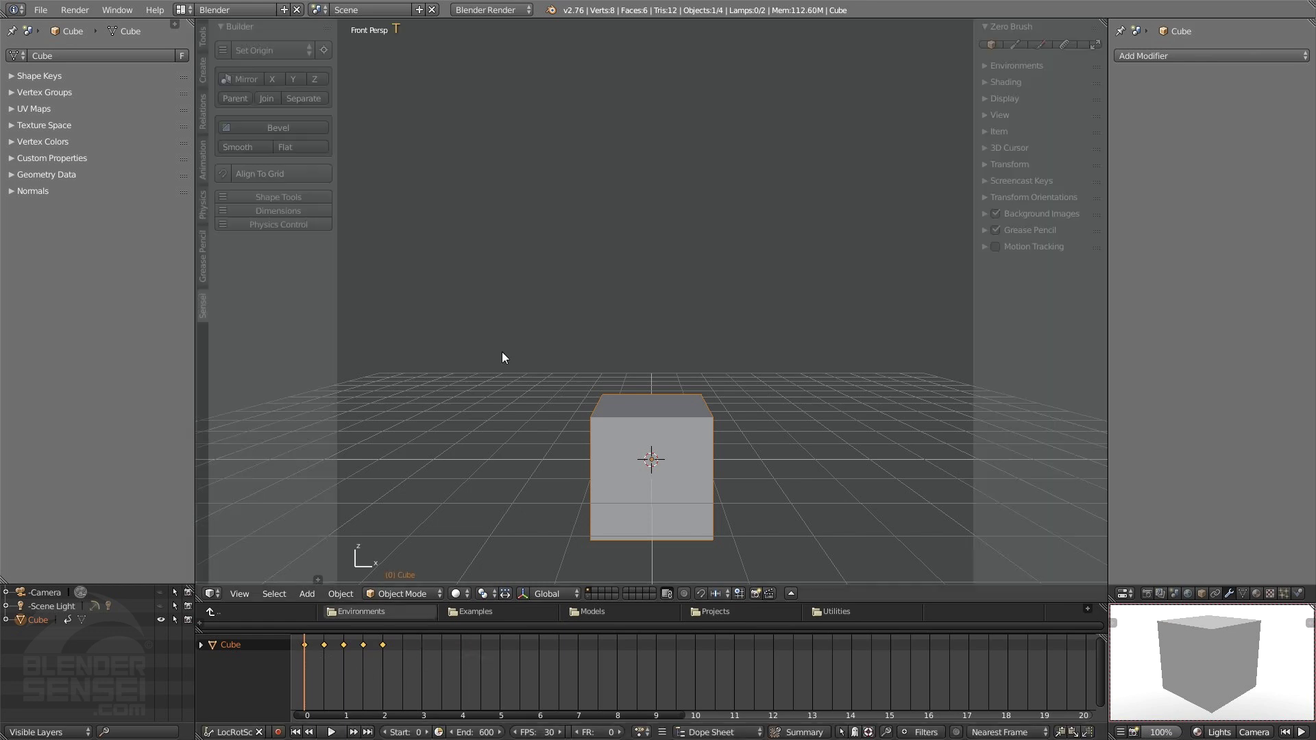
pyautogui.click(203, 159)
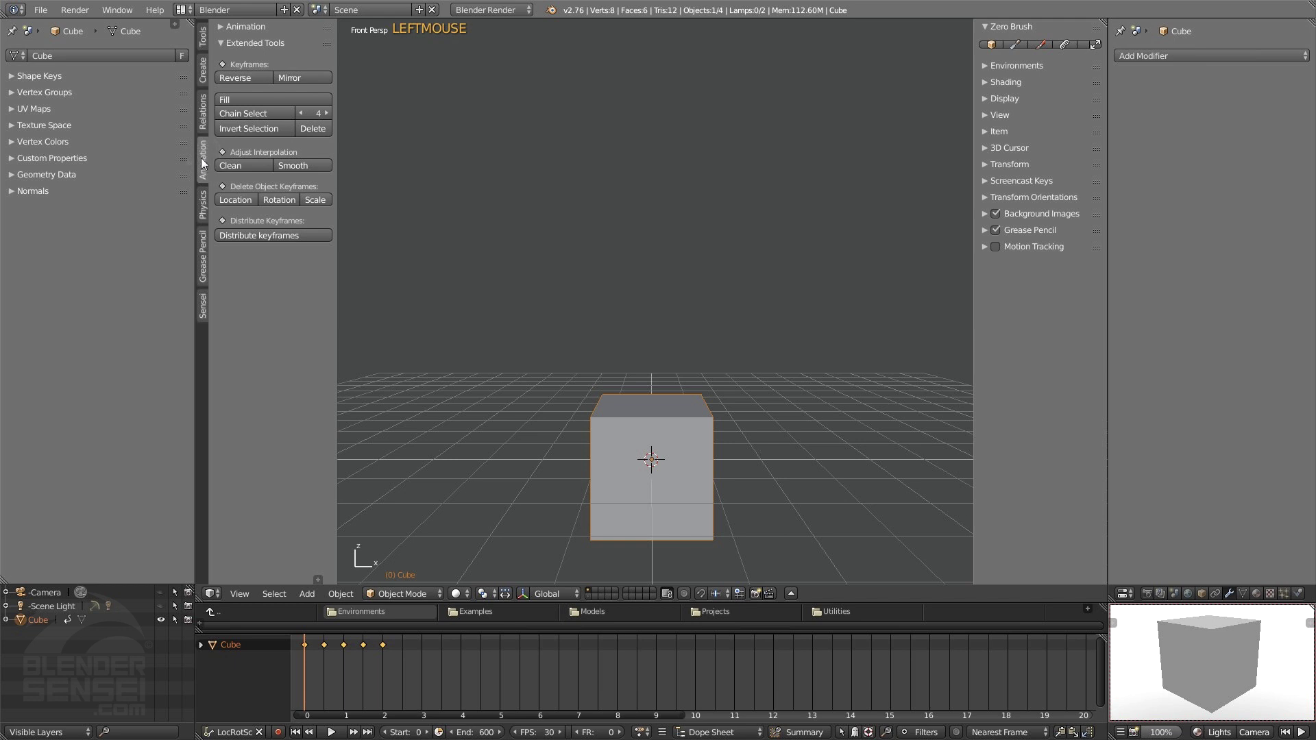
pyautogui.click(309, 76)
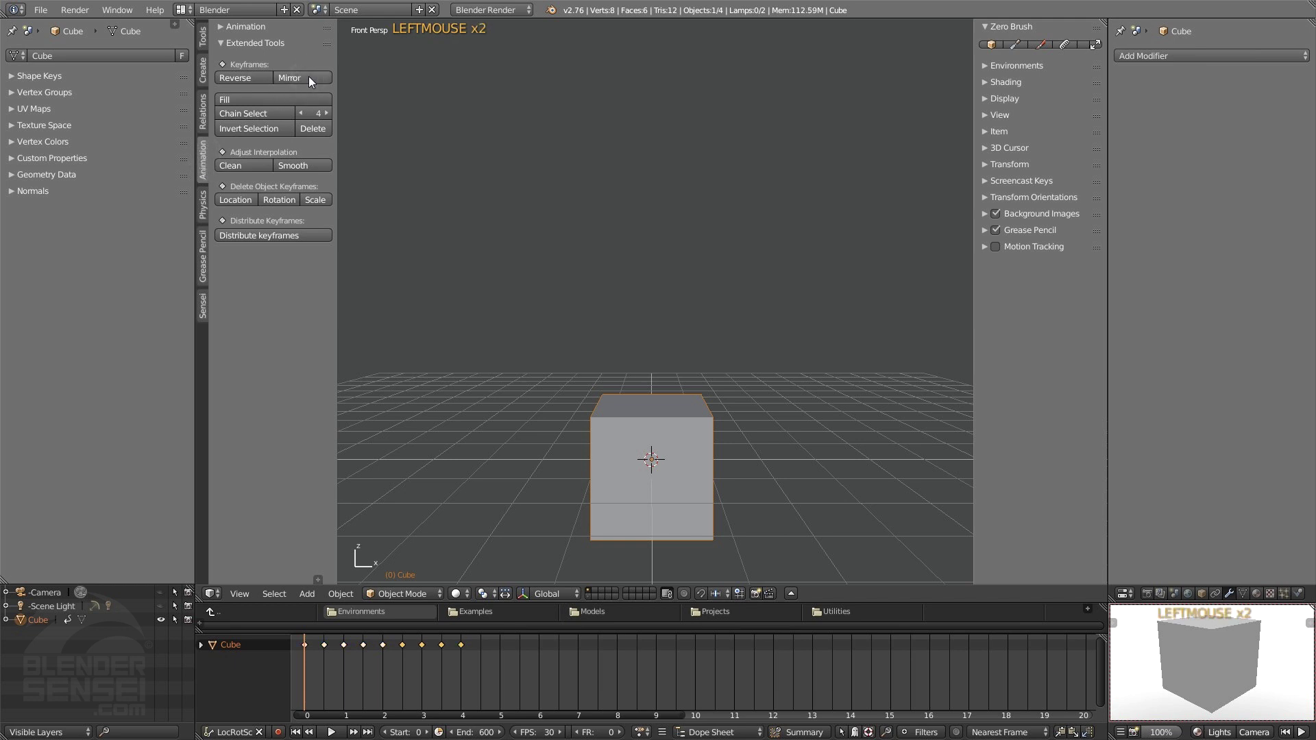
# Play back the mirrored animation, stop it, and return to the Sensei tools.
pyautogui.click(331, 732)
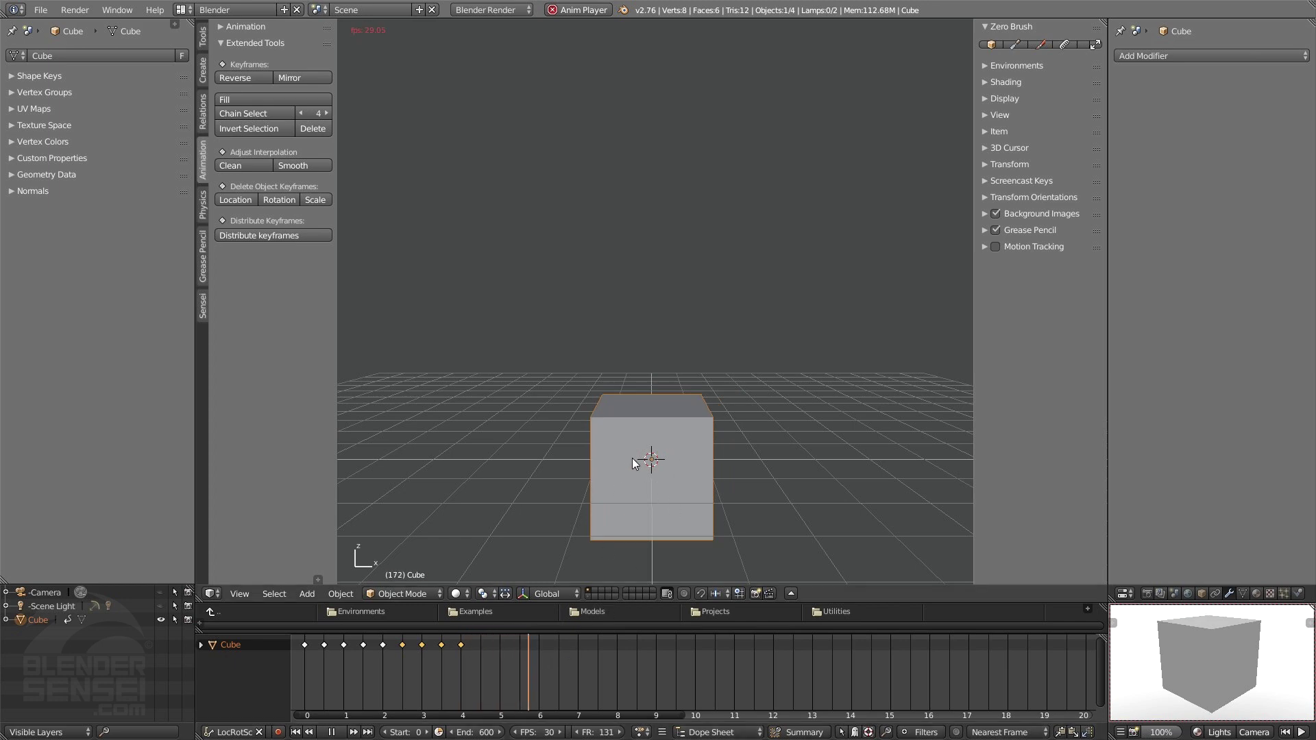
pyautogui.click(332, 733)
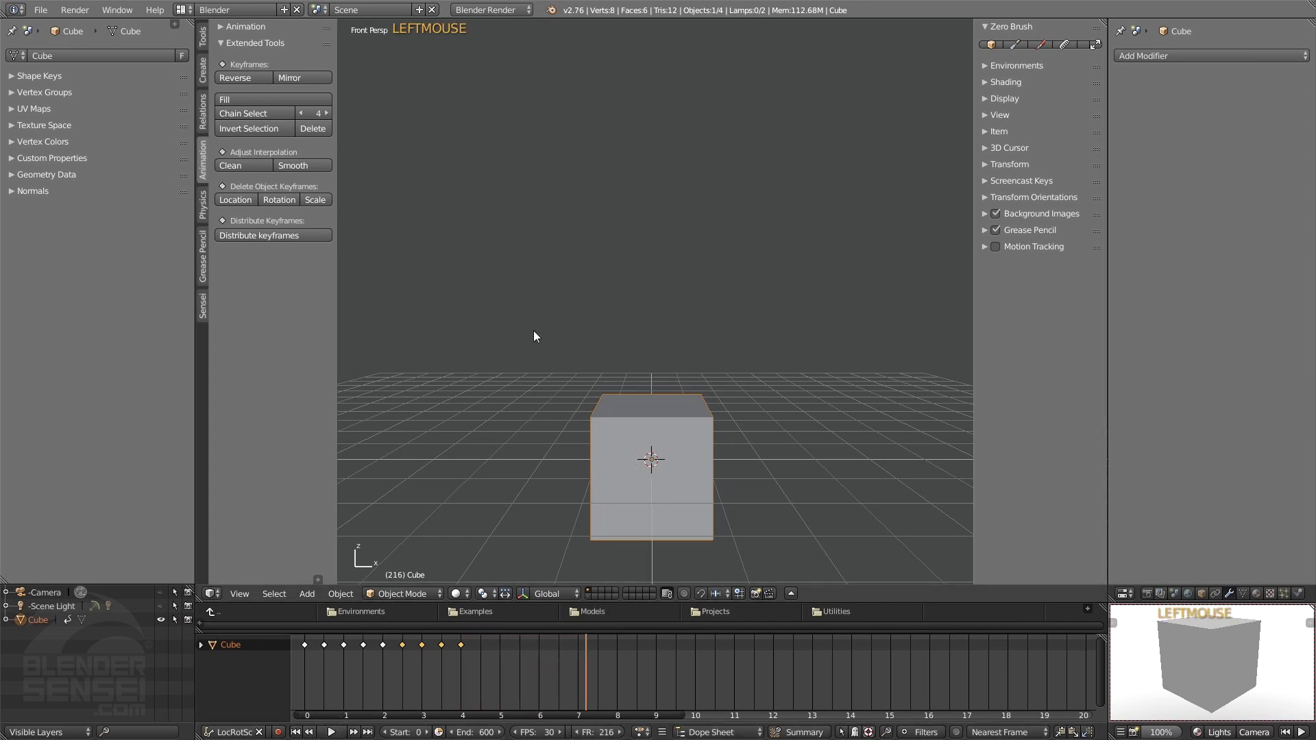
pyautogui.click(204, 314)
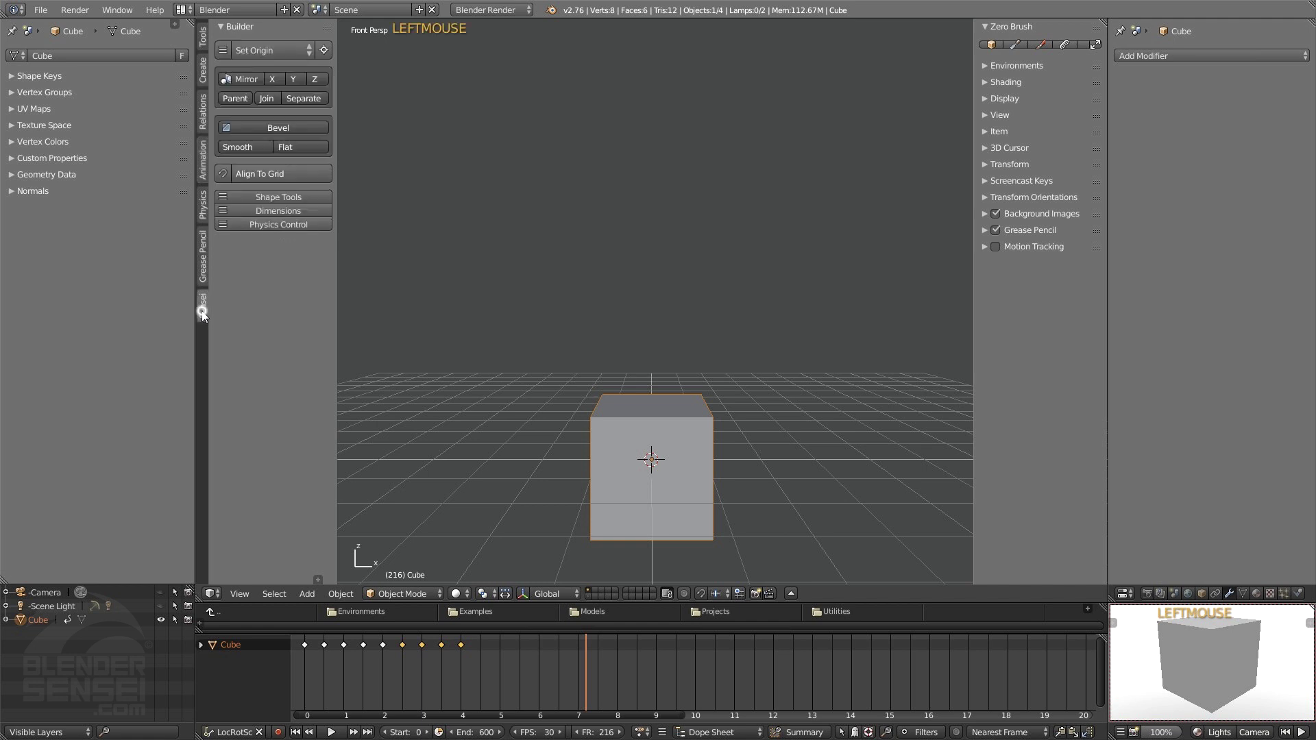
# Return to frame 0 and set the camera to track the selected cube.
pyautogui.click(296, 733)
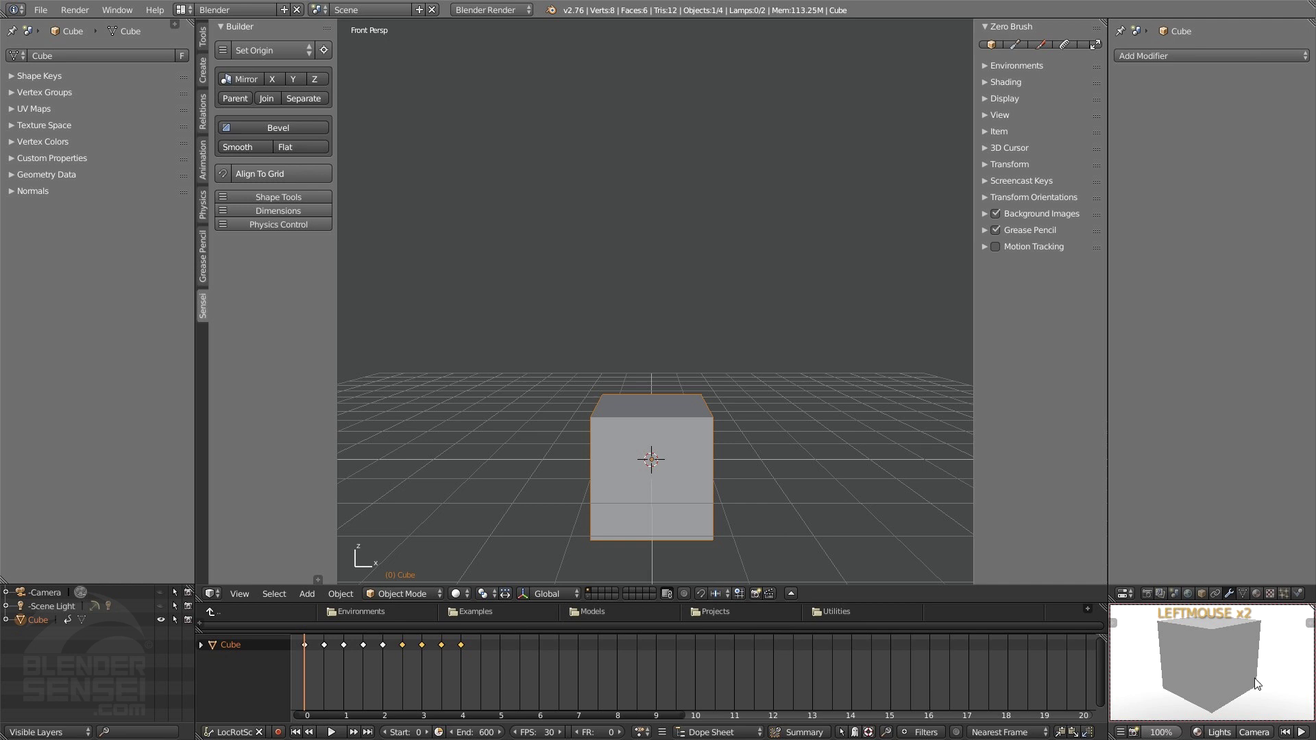
pyautogui.click(1255, 732)
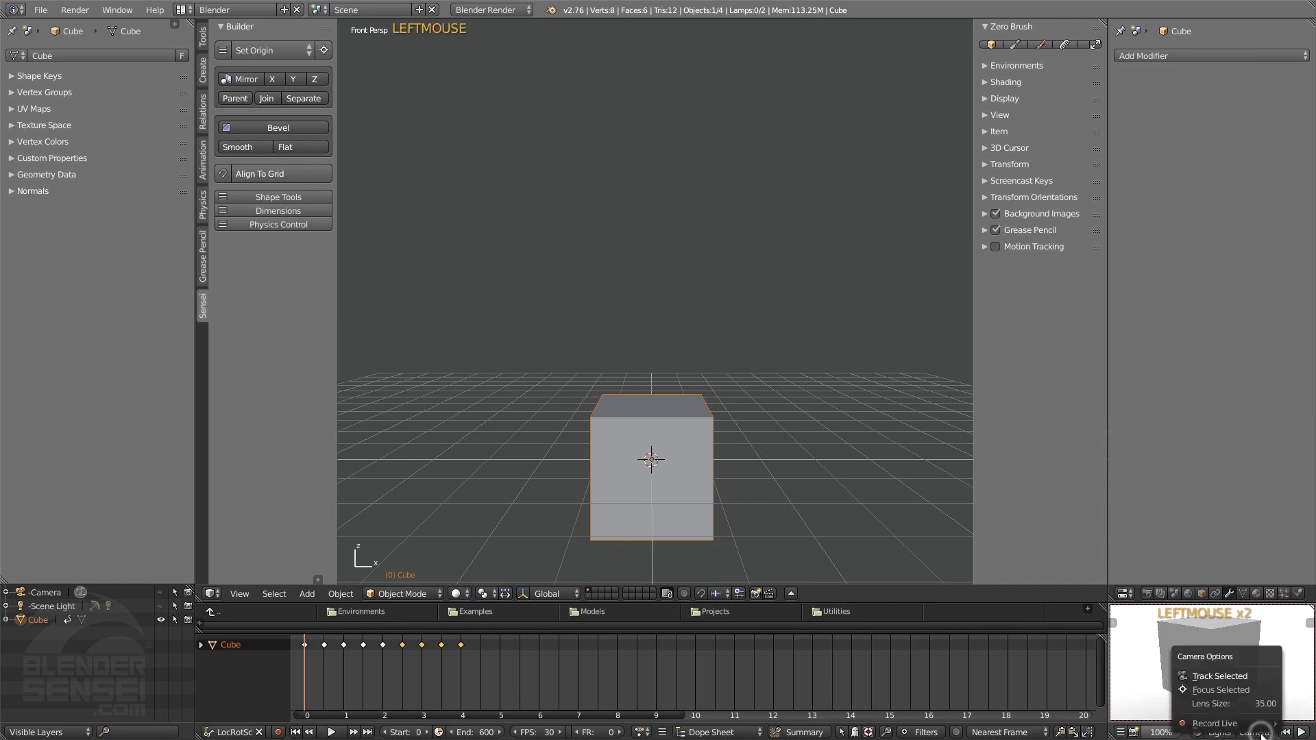
pyautogui.click(1234, 677)
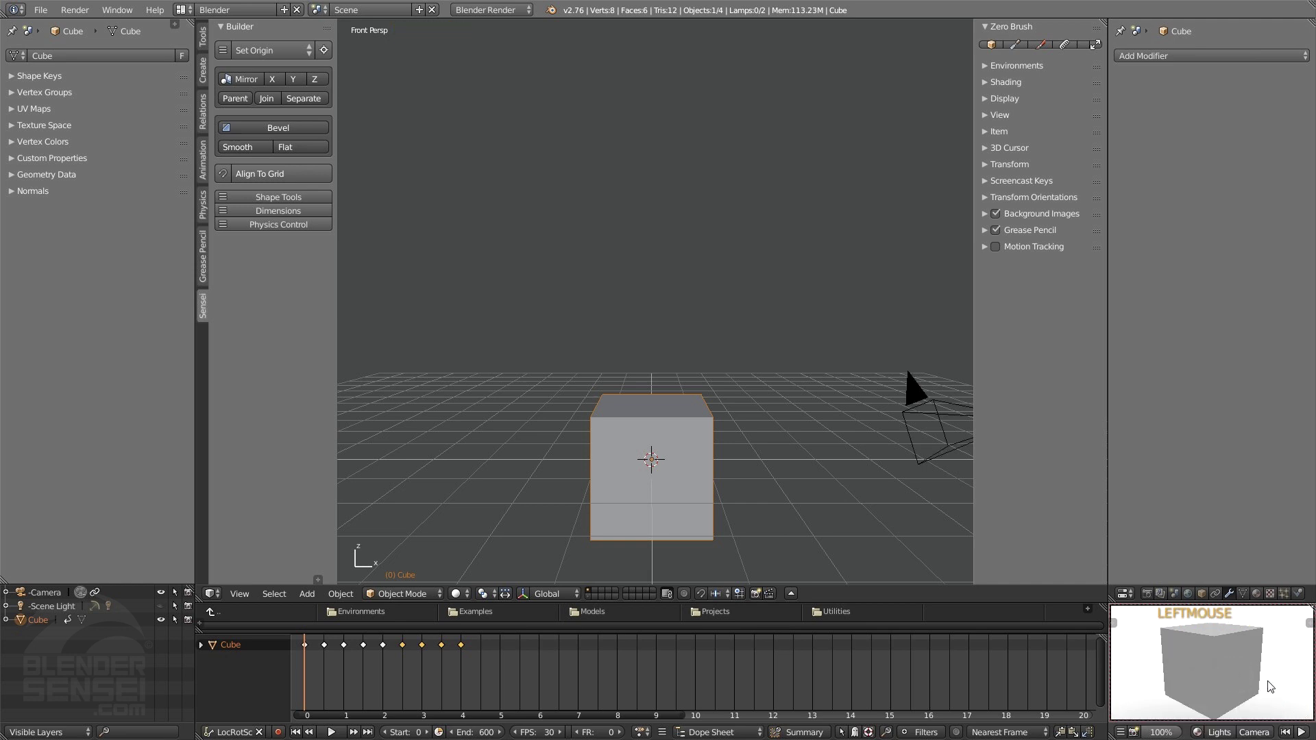
# Play the animation in the camera preview to check the tracking, and stop it.
pyautogui.scroll(-2, 1249, 673)
pyautogui.scroll(1, 1251, 678)
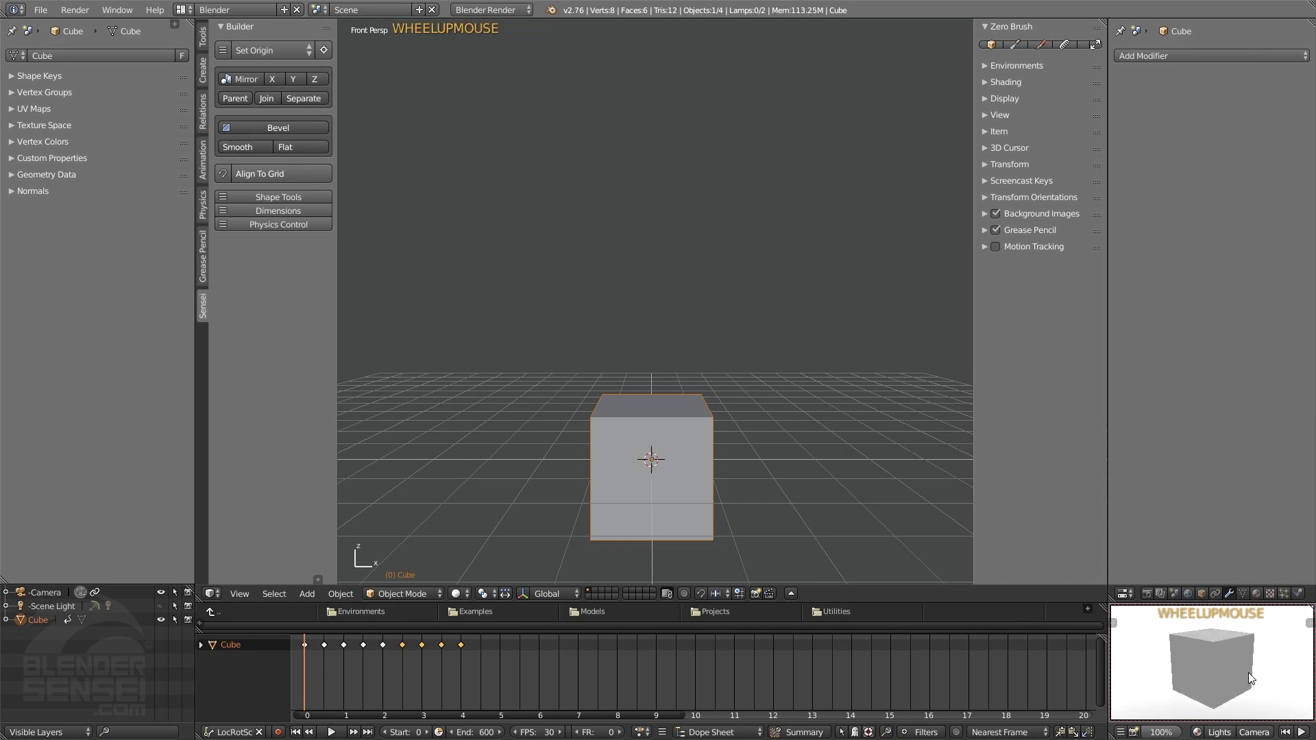
pyautogui.click(1302, 733)
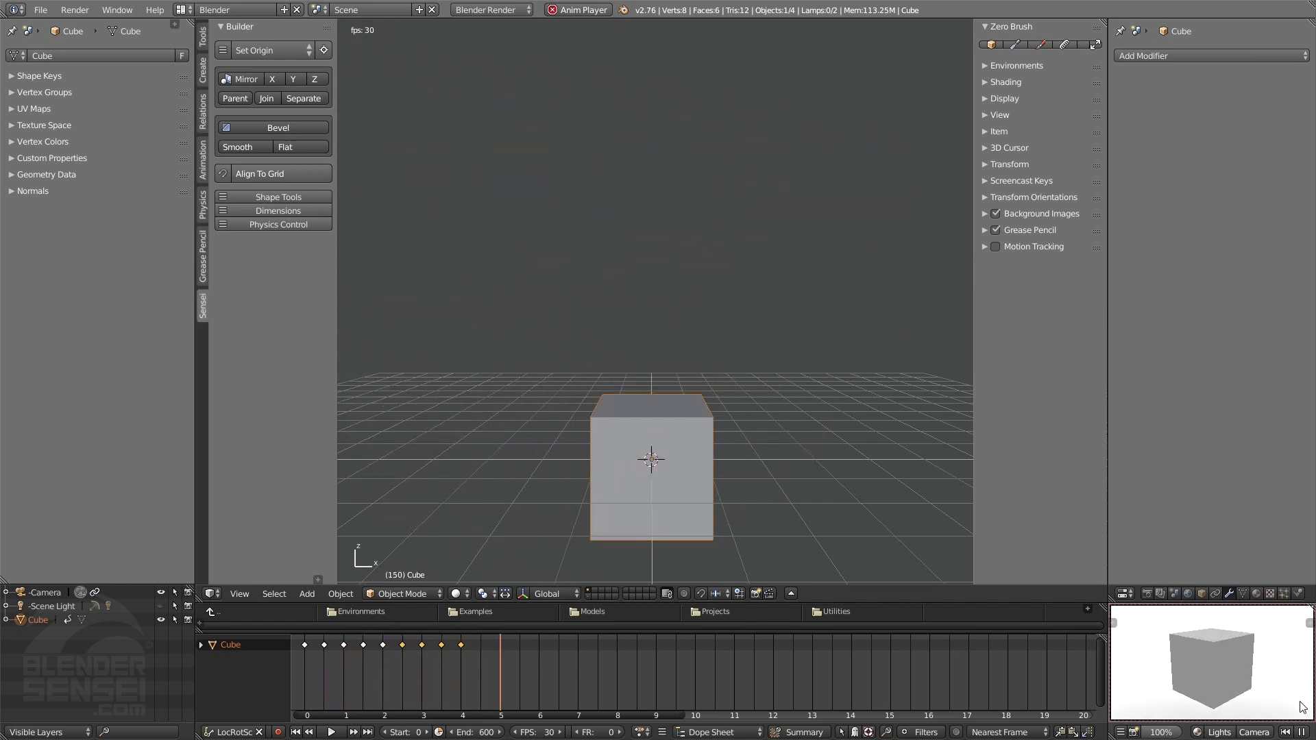
pyautogui.click(1302, 732)
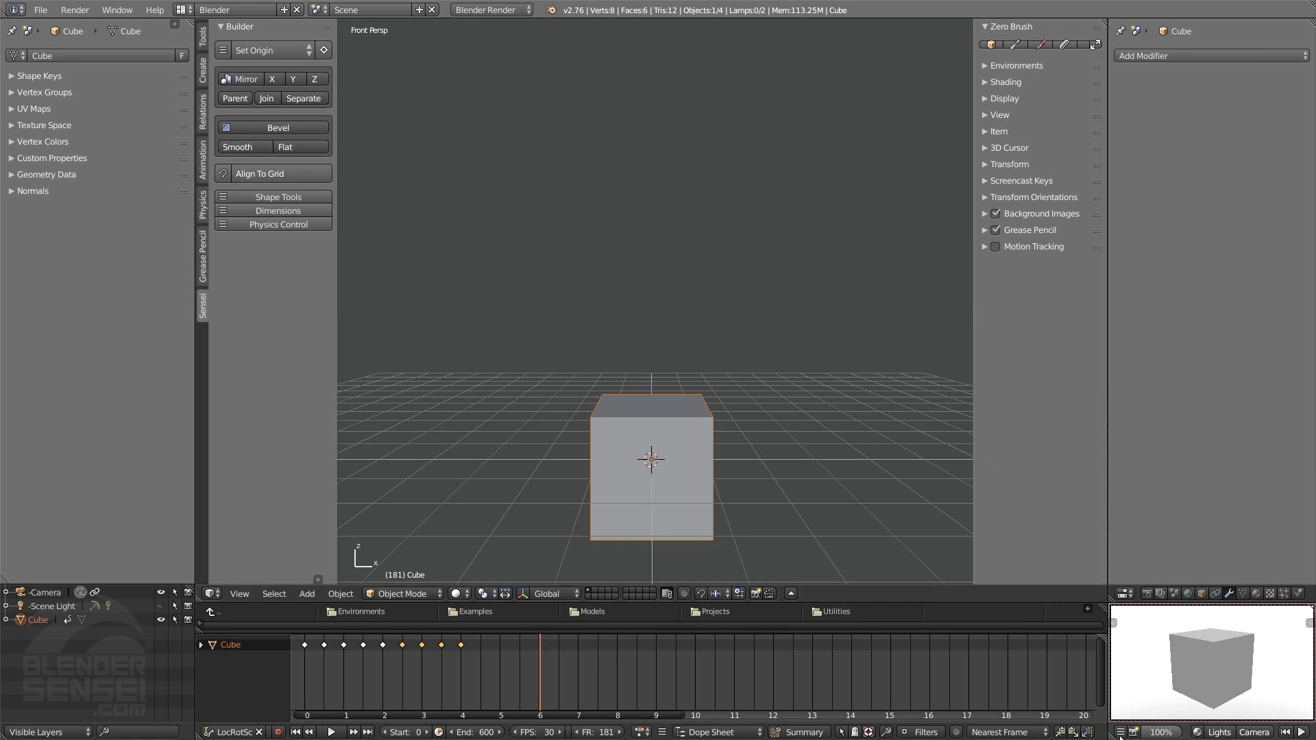
# Scrub the timeline from frame 0 to frame 120, play past the last keyframe, and stop the playback.
pyautogui.click(1121, 732)
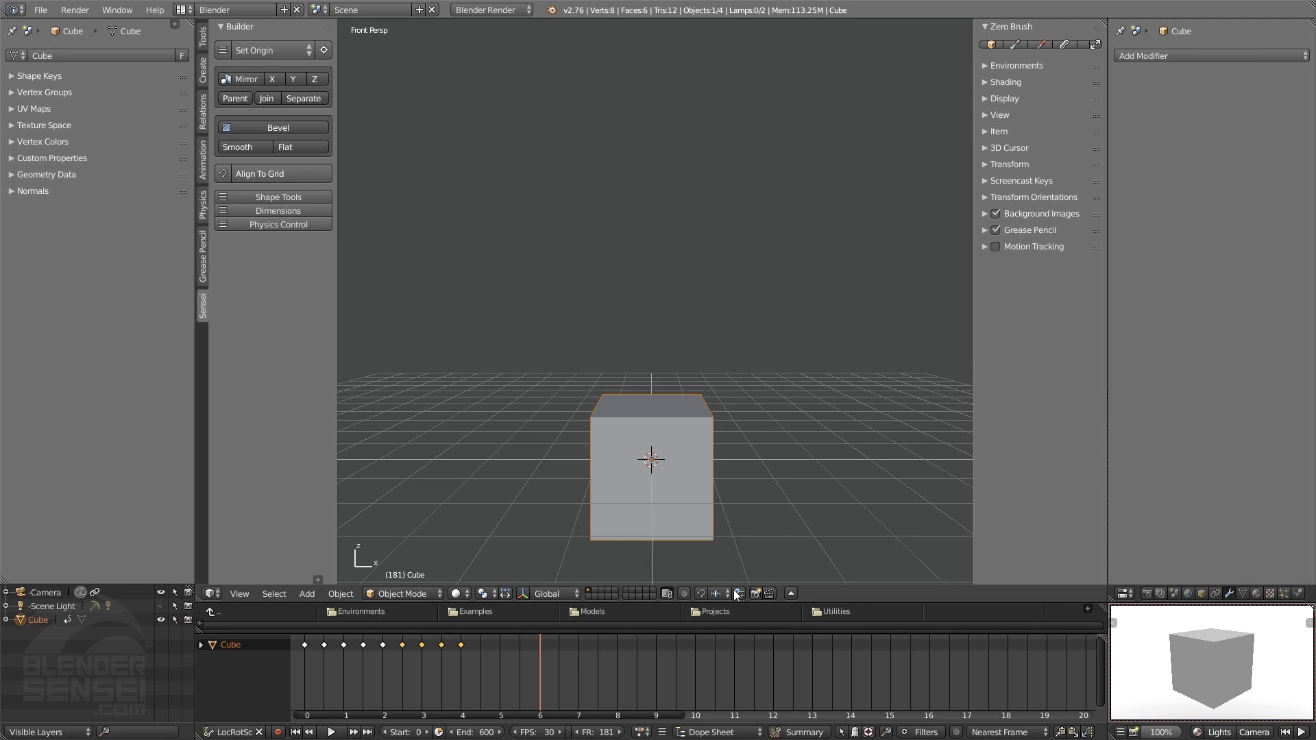
pyautogui.moveTo(302, 671); pyautogui.dragTo(466, 685, button='right')
pyautogui.hotkey('alt', 'a')
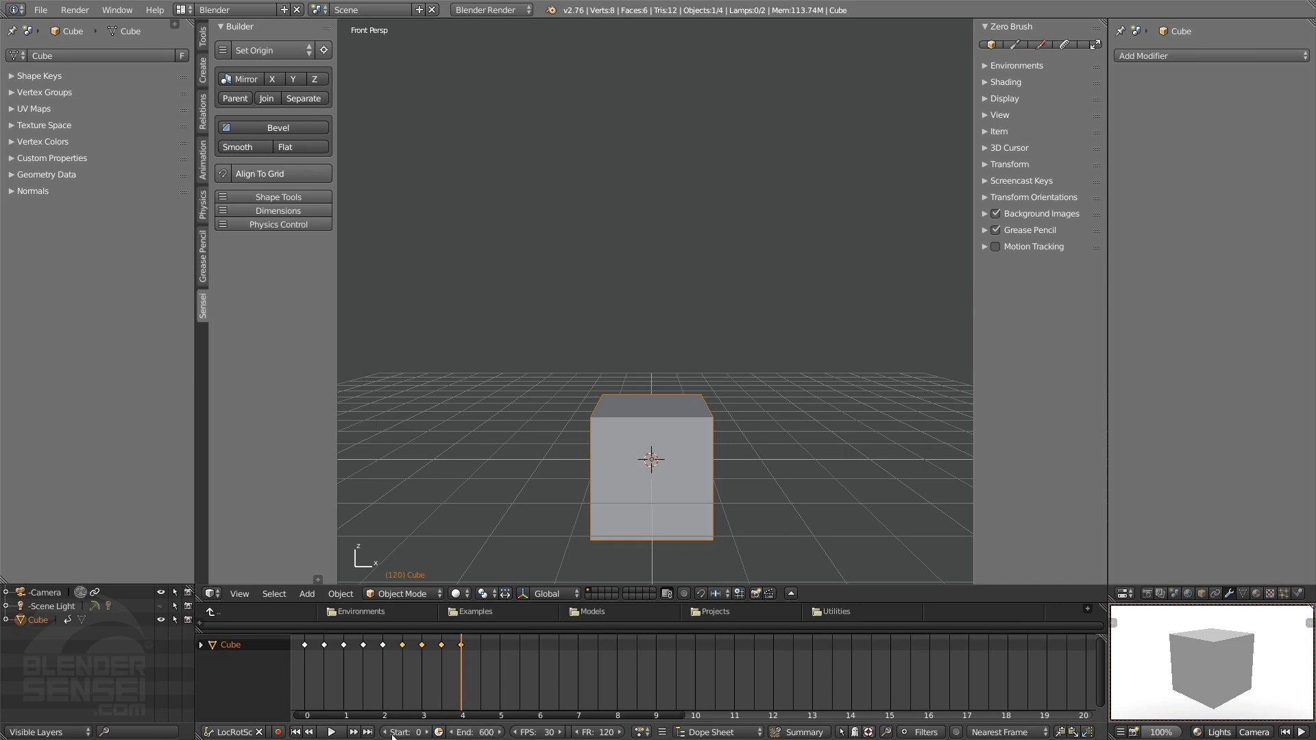
pyautogui.click(331, 732)
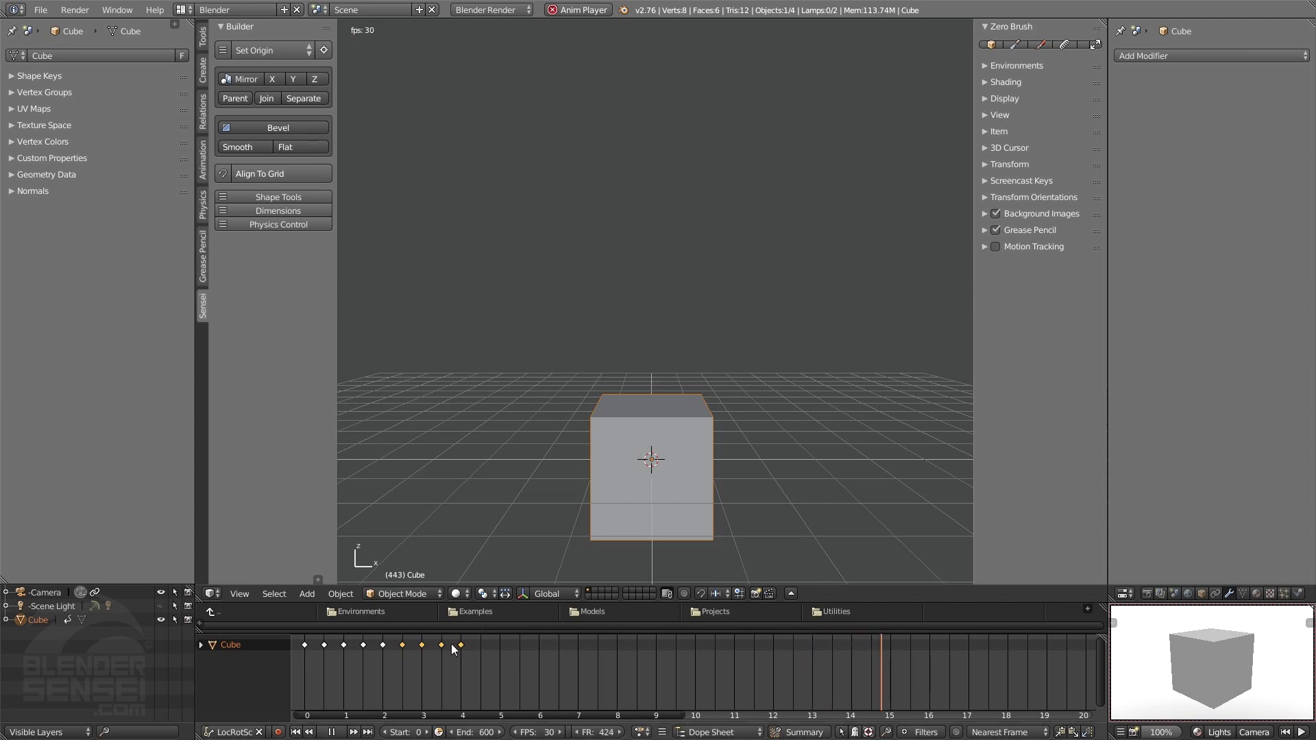
pyautogui.click(331, 732)
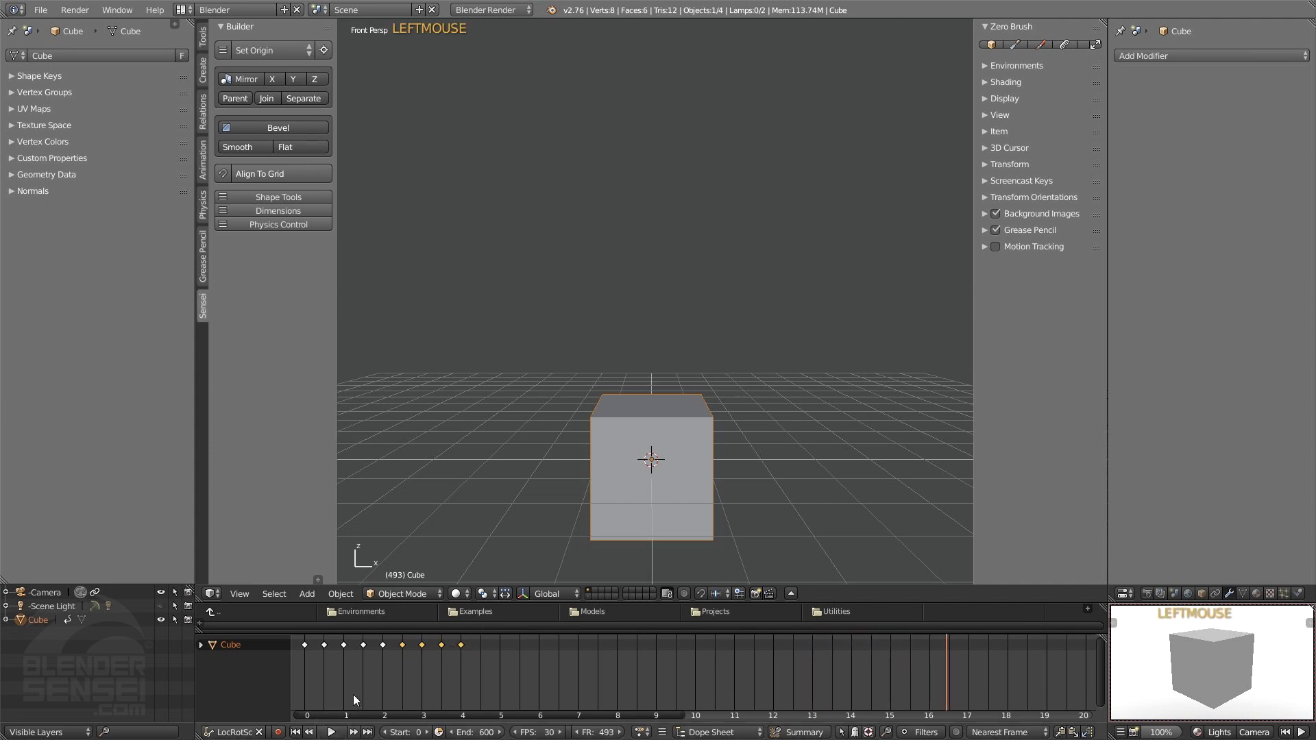
# Move the current frame to 135, just past the last keyframe, and set the animation's end frame to 135.
pyautogui.moveTo(458, 675); pyautogui.dragTo(483, 686, button='right')
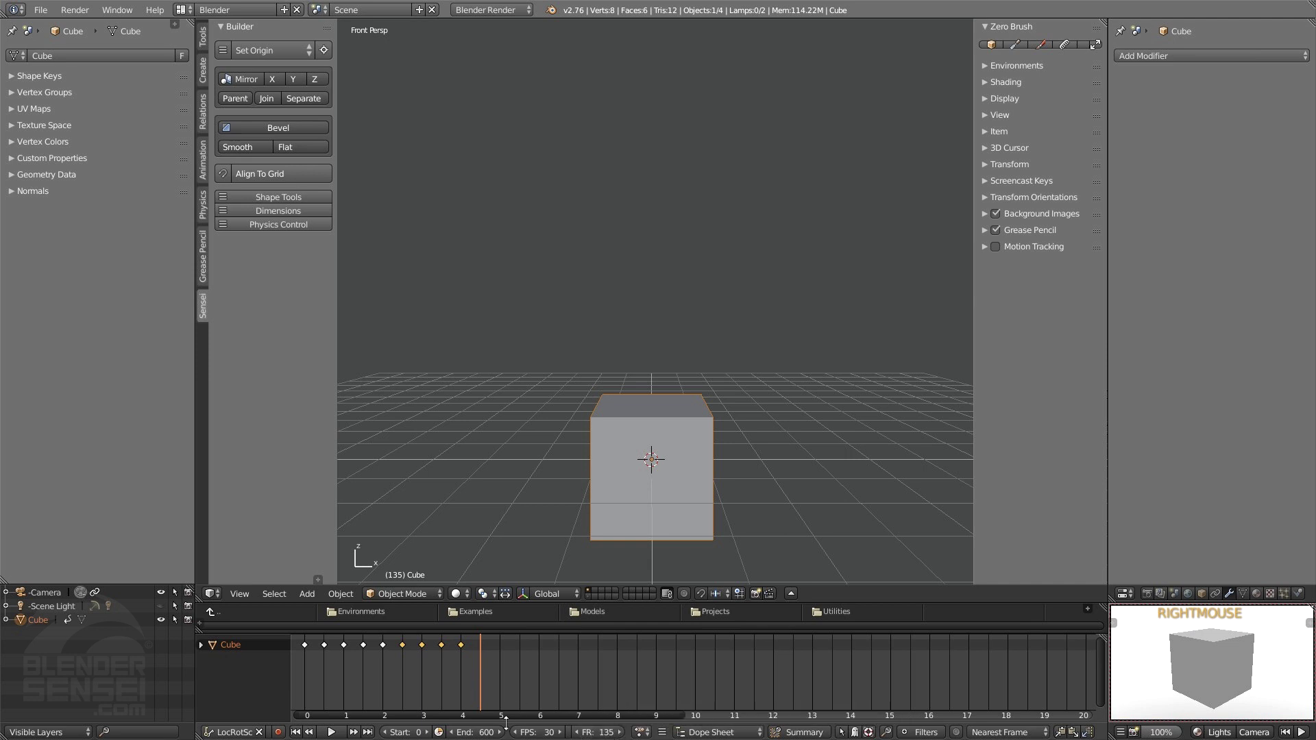
pyautogui.click(468, 732)
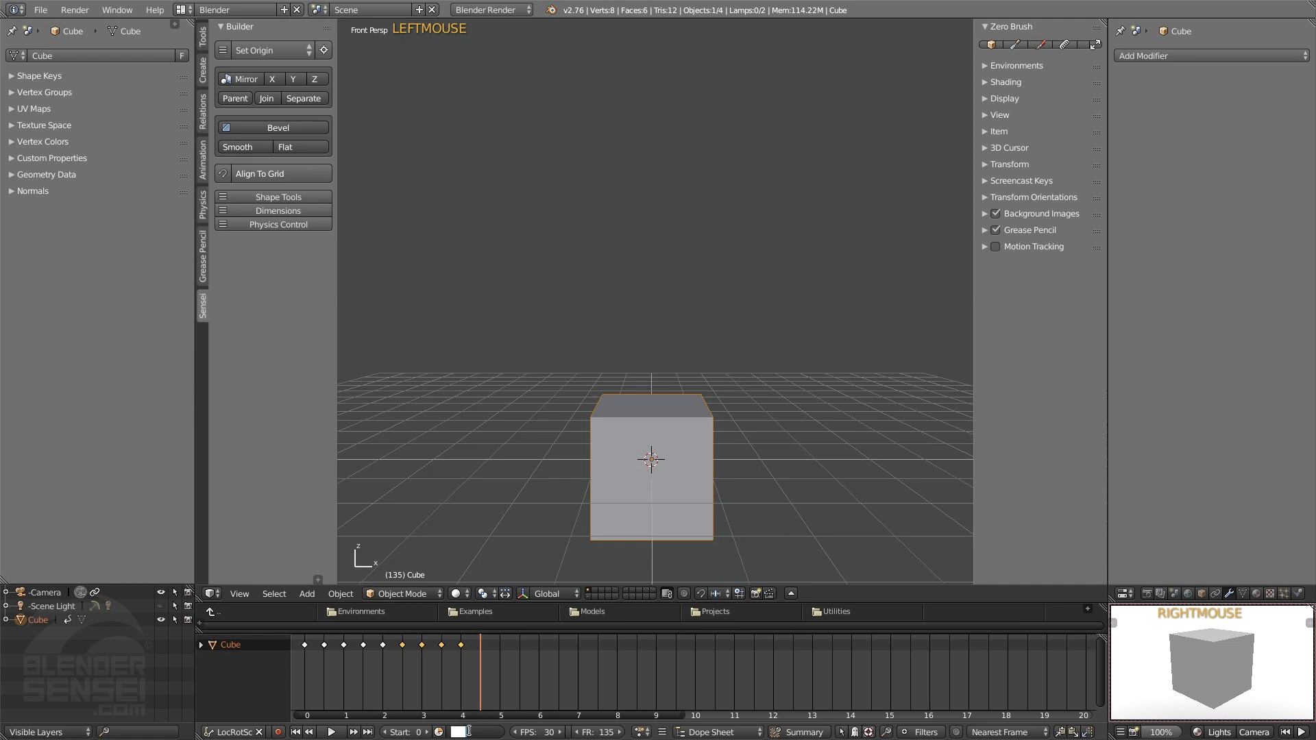
pyautogui.write('135')
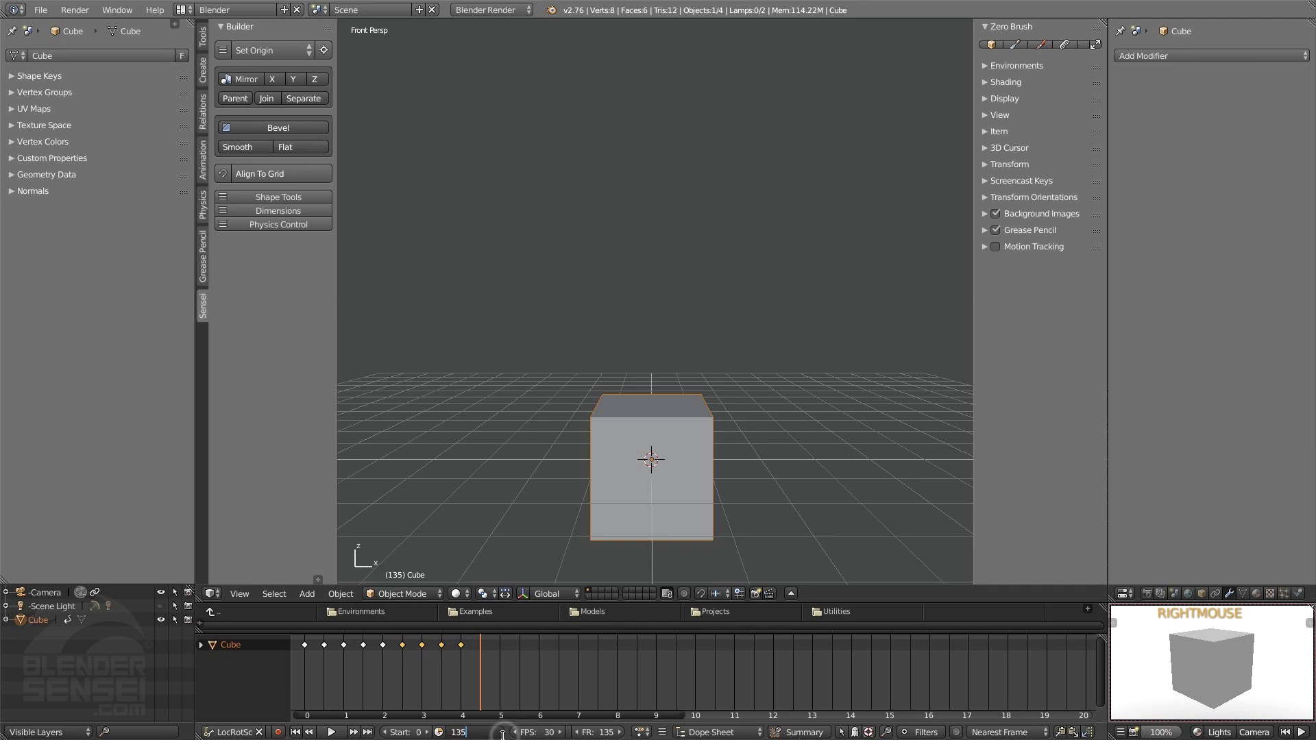
pyautogui.click(509, 690)
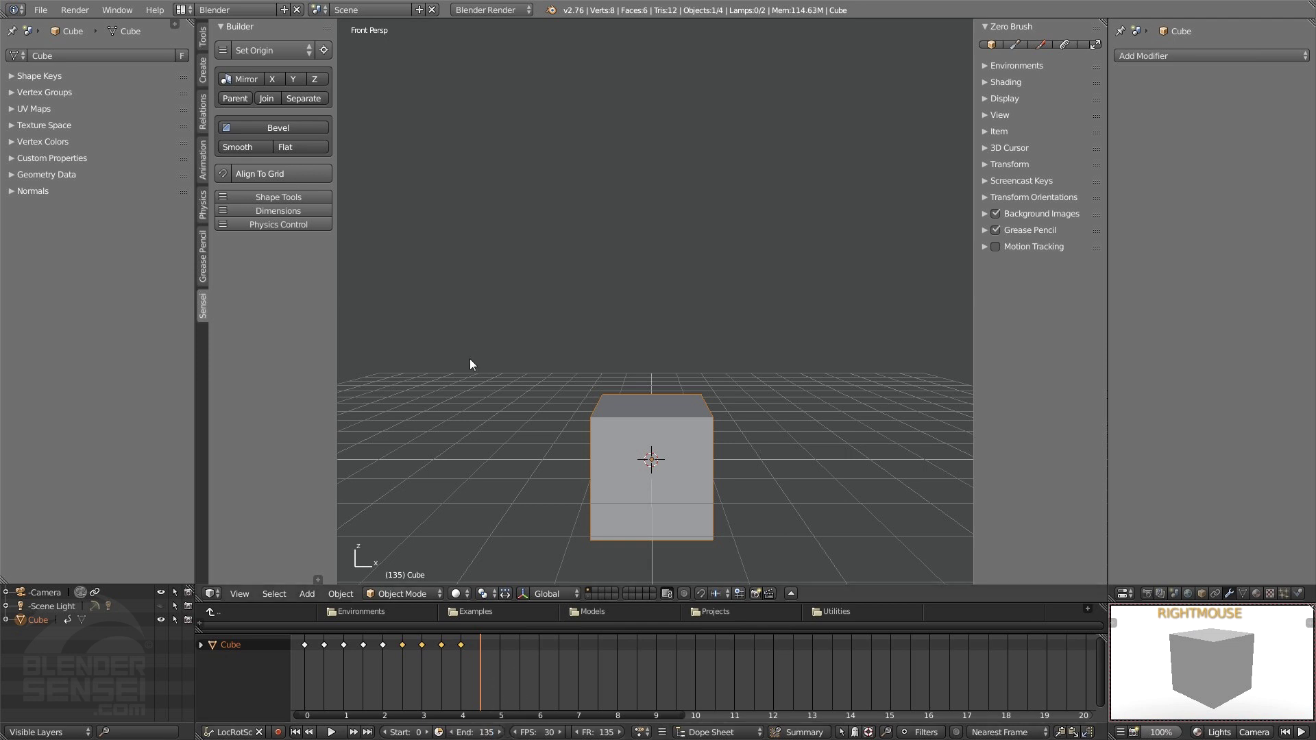
# Open the Output section of the scene's render properties.
pyautogui.click(1120, 731)
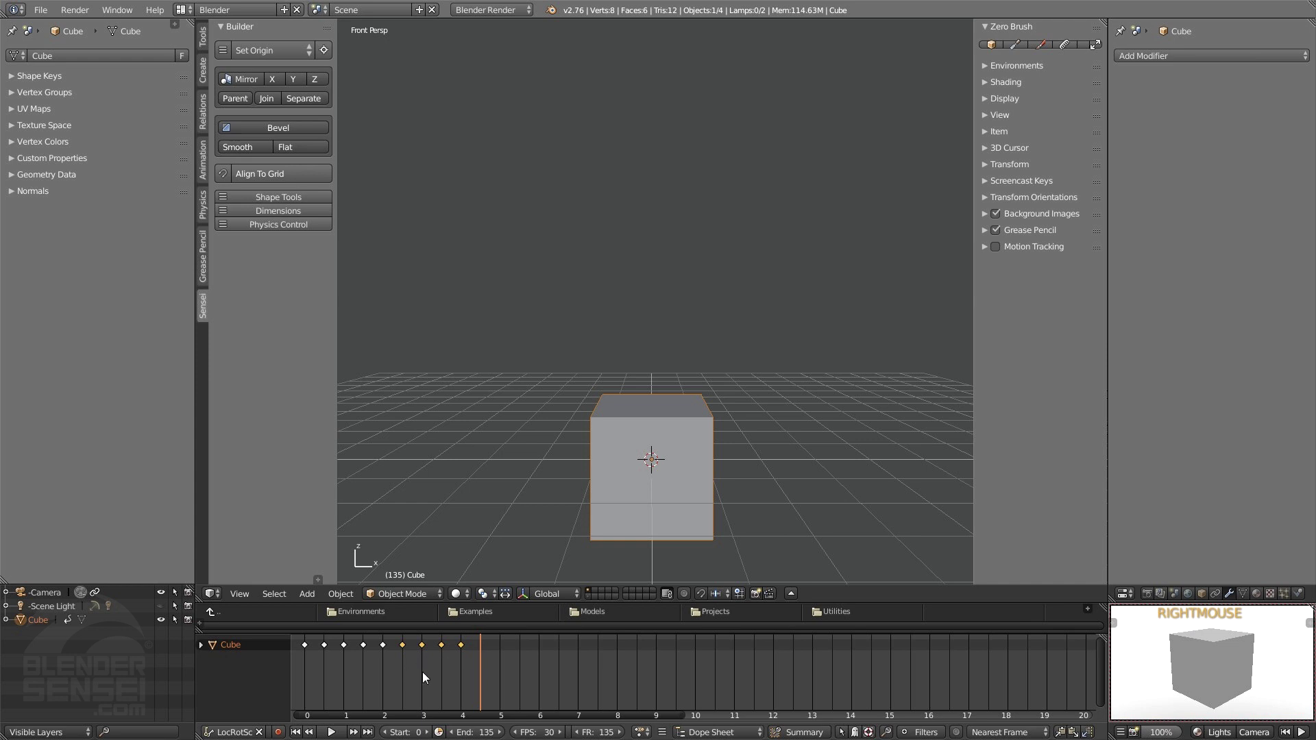
pyautogui.click(1147, 593)
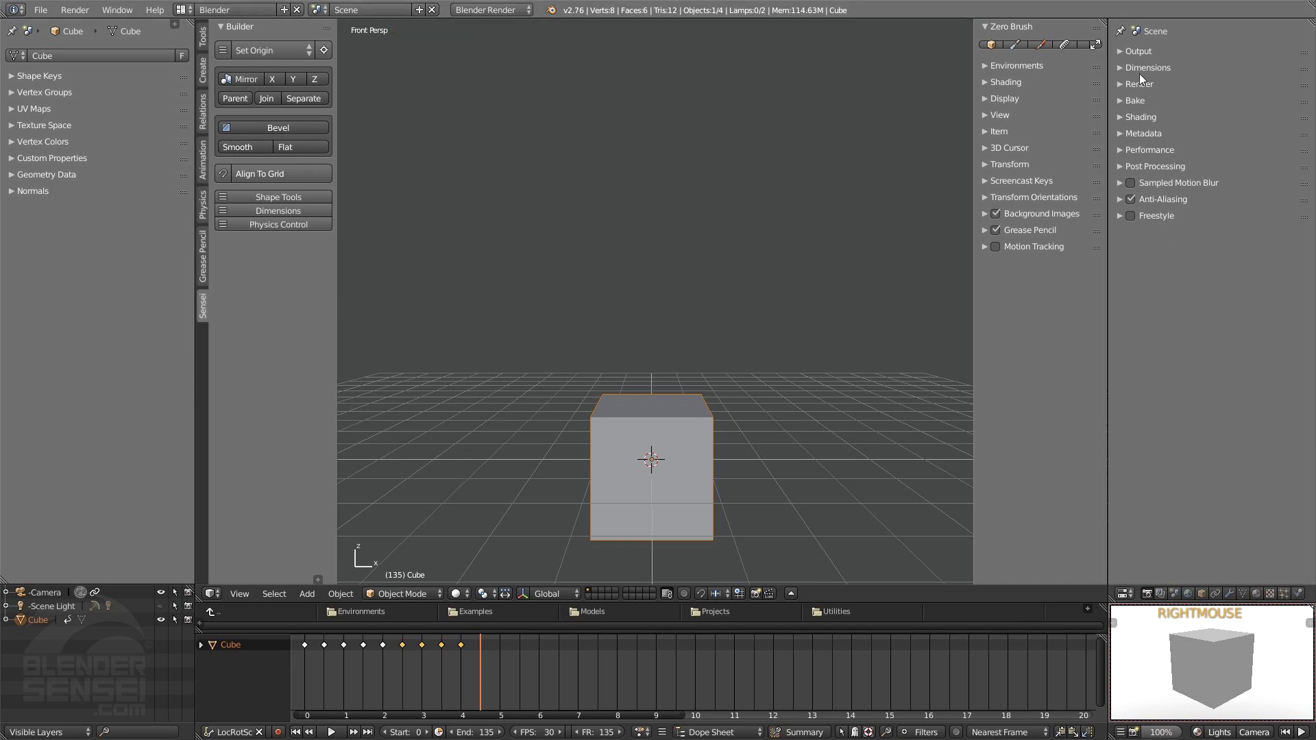
pyautogui.click(1123, 52)
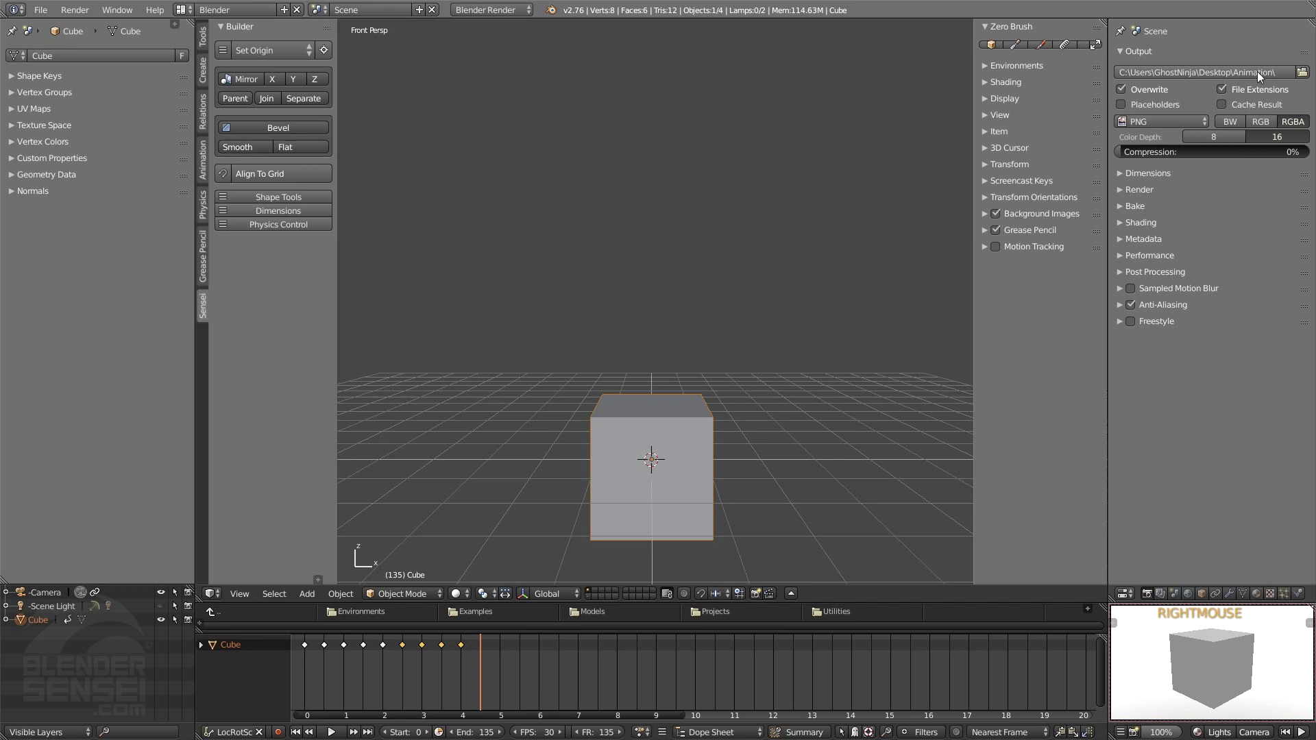
# Browse the C: drive from the render output path and cancel without choosing a folder.
pyautogui.click(1303, 72)
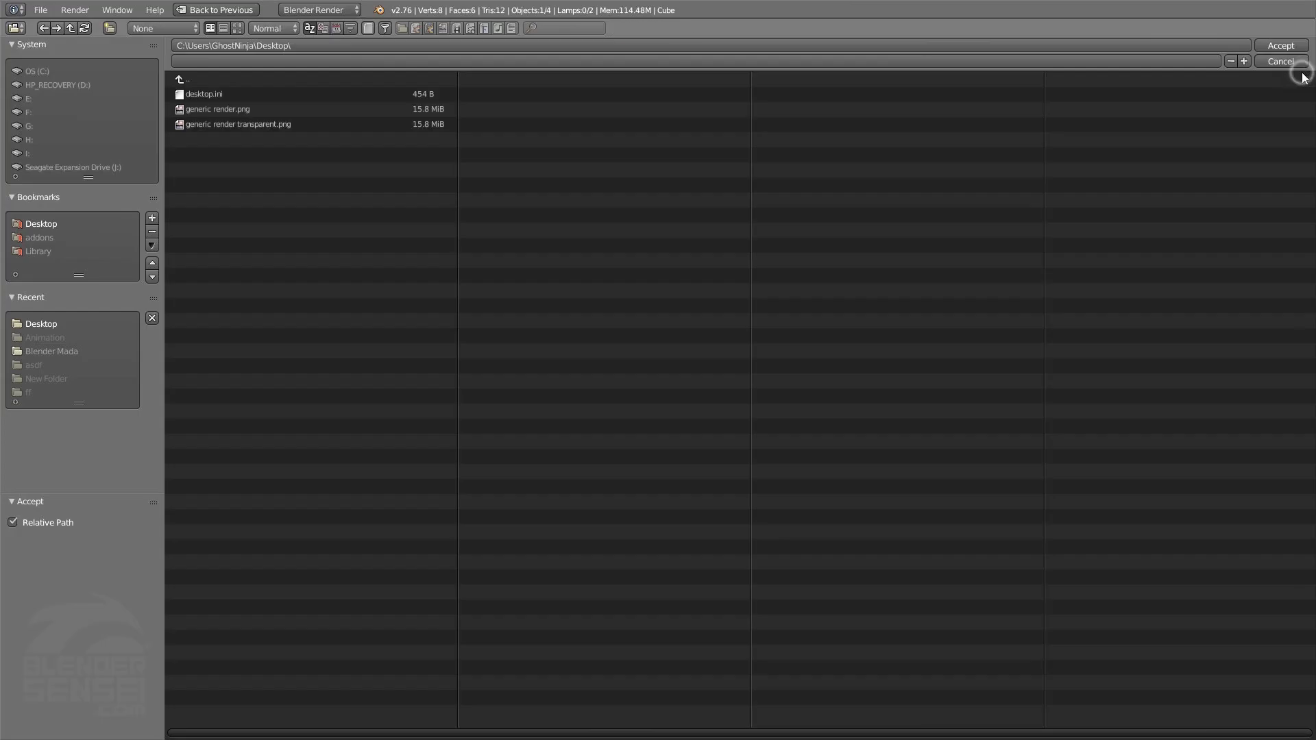
pyautogui.click(42, 71)
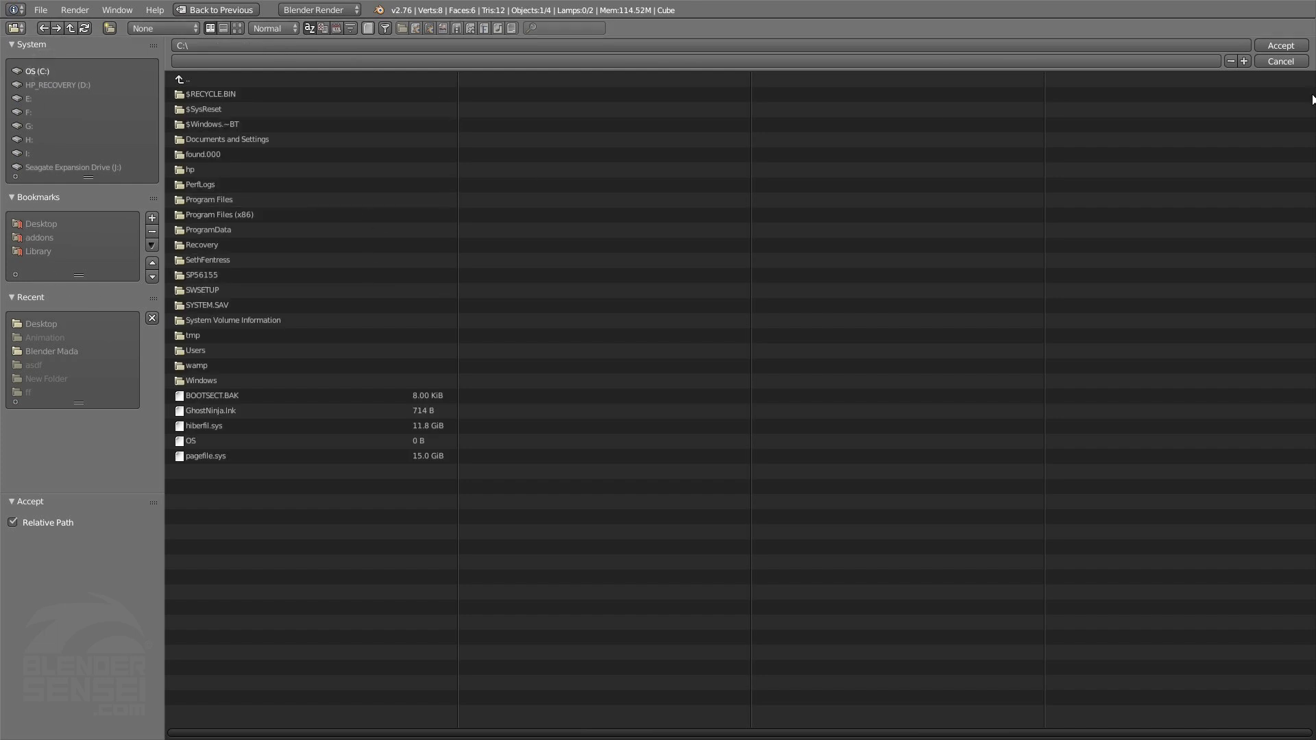
pyautogui.click(1293, 63)
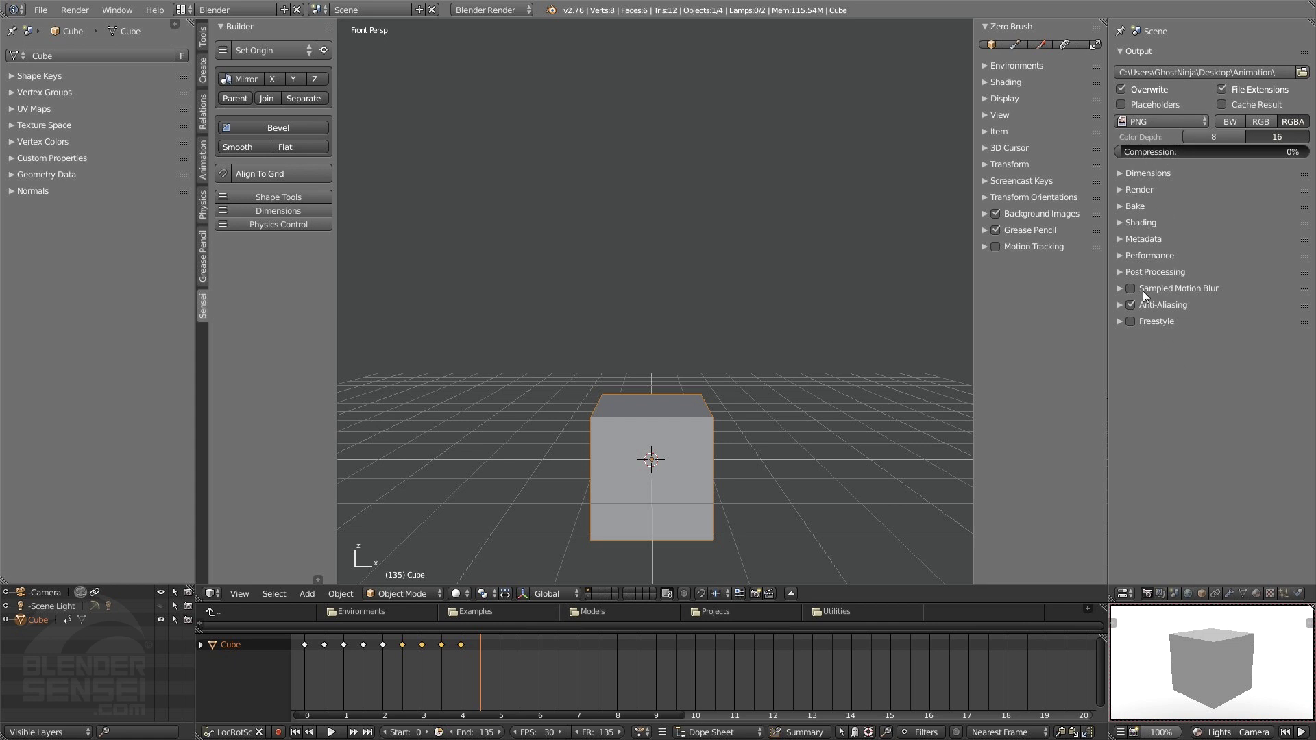
# Choose PNG as the render output file format.
pyautogui.click(1186, 120)
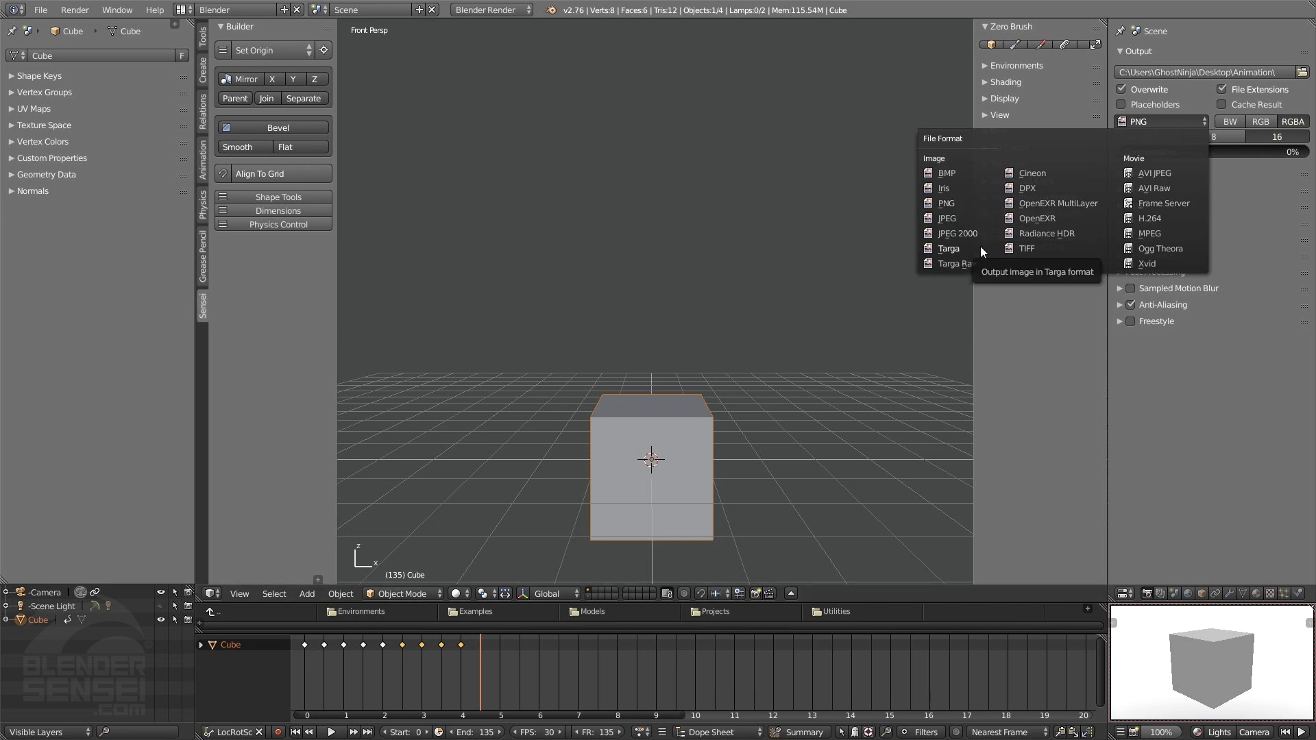
pyautogui.click(966, 198)
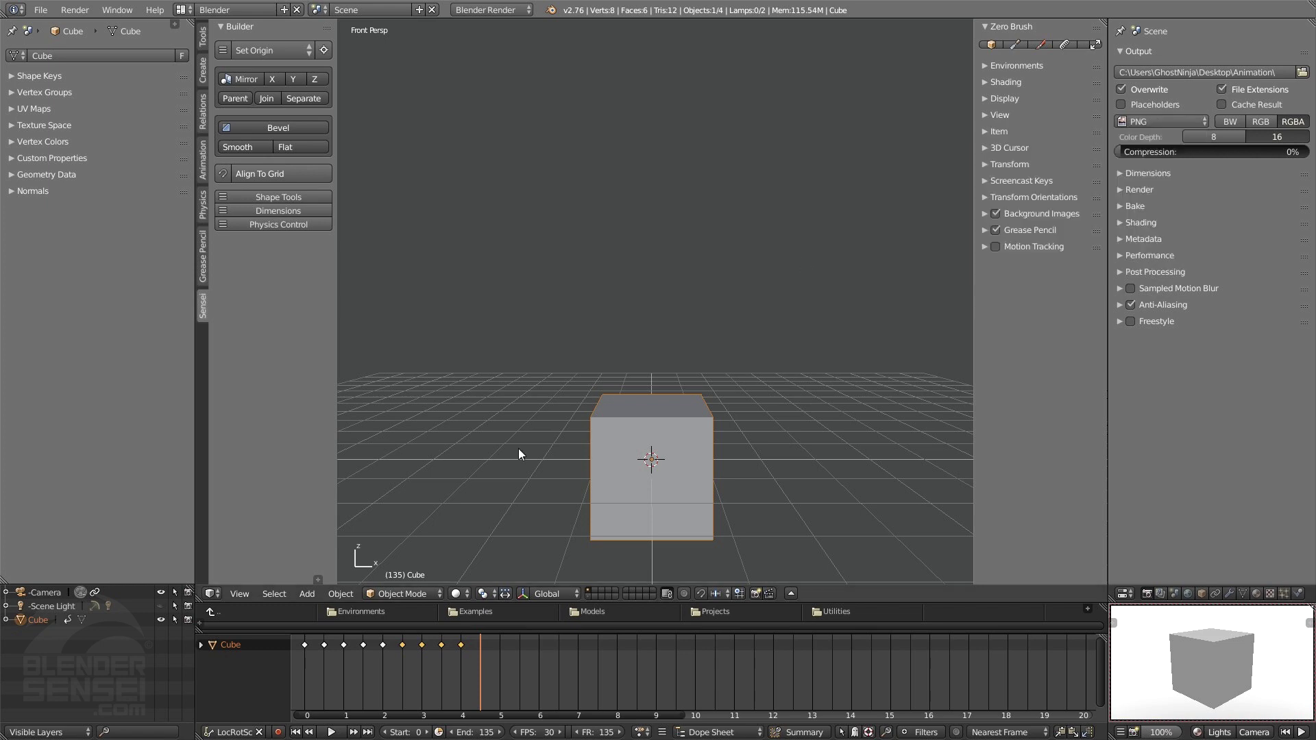
# Scrub the timeline to frame 60 and set the animation's start frame to 60.
pyautogui.rightClick(306, 680)
pyautogui.moveTo(311, 680); pyautogui.dragTo(385, 678, button='right')
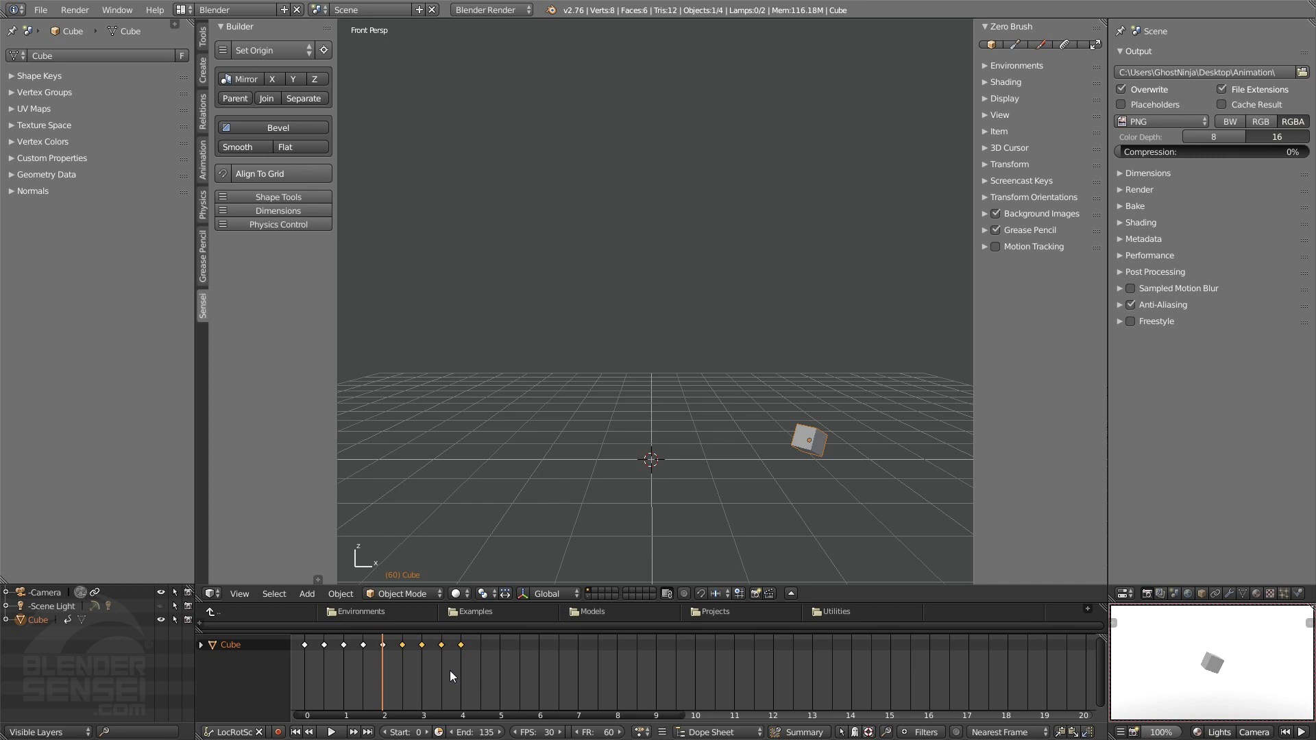
pyautogui.click(412, 732)
pyautogui.write('60')
pyautogui.press('Return')
# Review the file formats available for the render output.
pyautogui.click(1121, 732)
pyautogui.click(1167, 122)
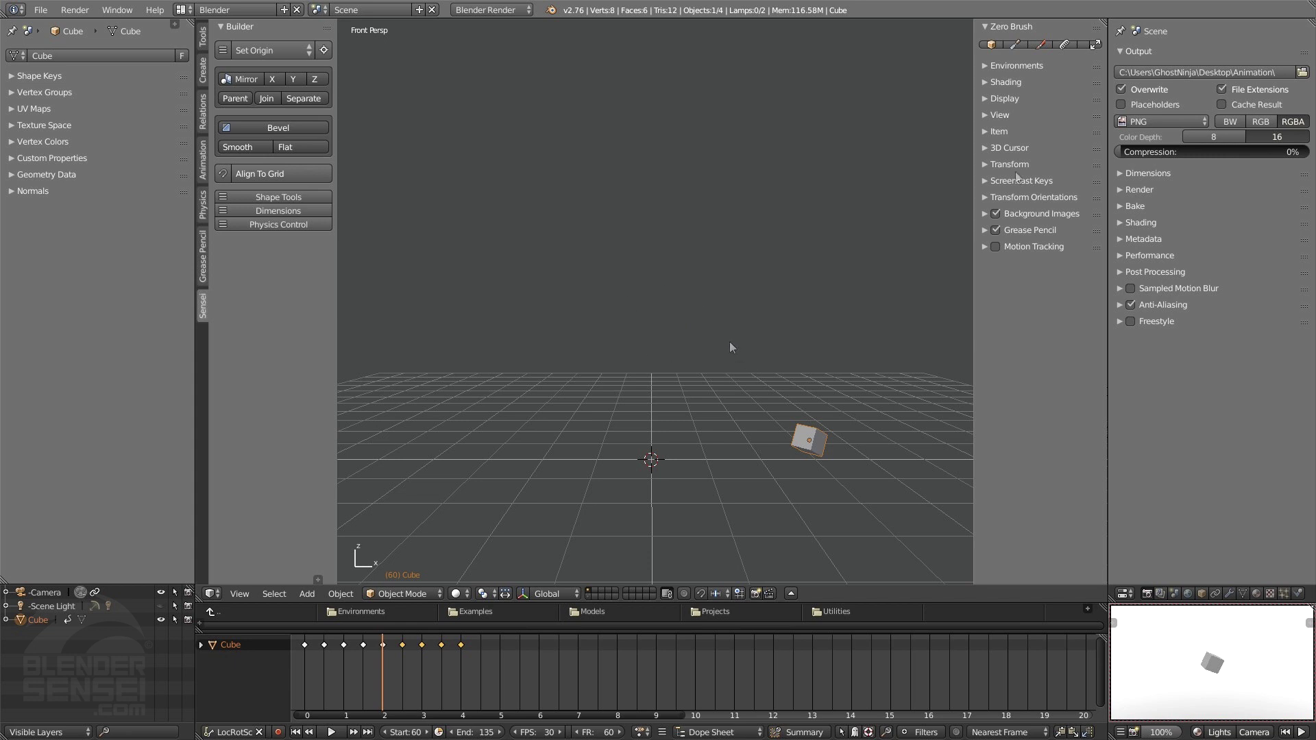
pyautogui.click(1171, 121)
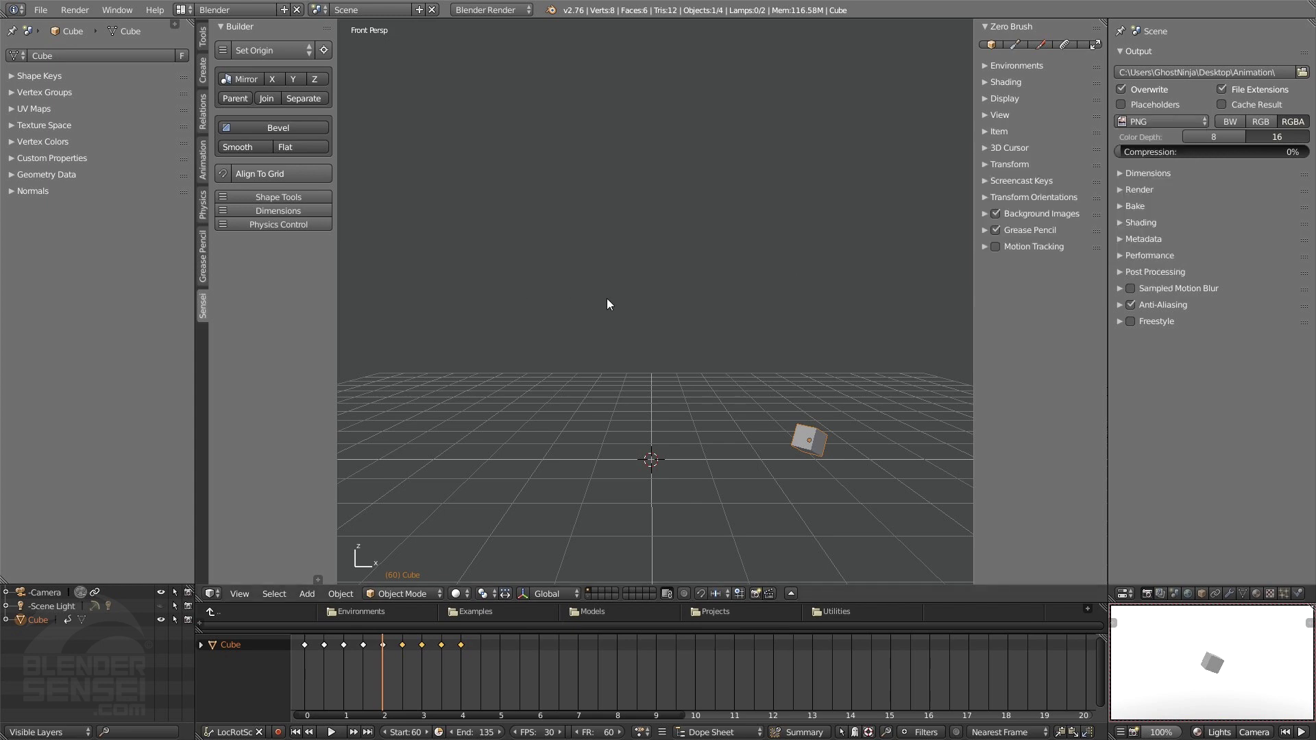
# Choose PNG as the render output file format and set the animation's start frame to 0.
pyautogui.click(1124, 734)
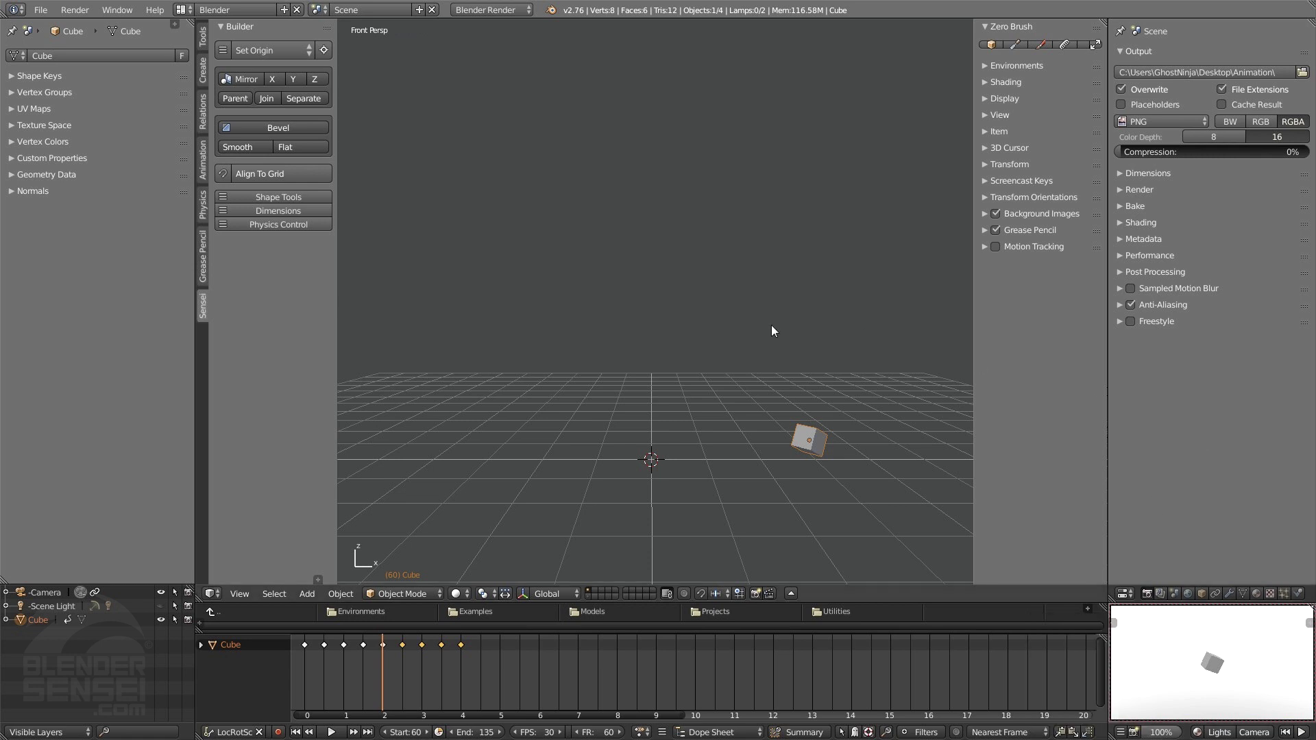
pyautogui.click(1191, 120)
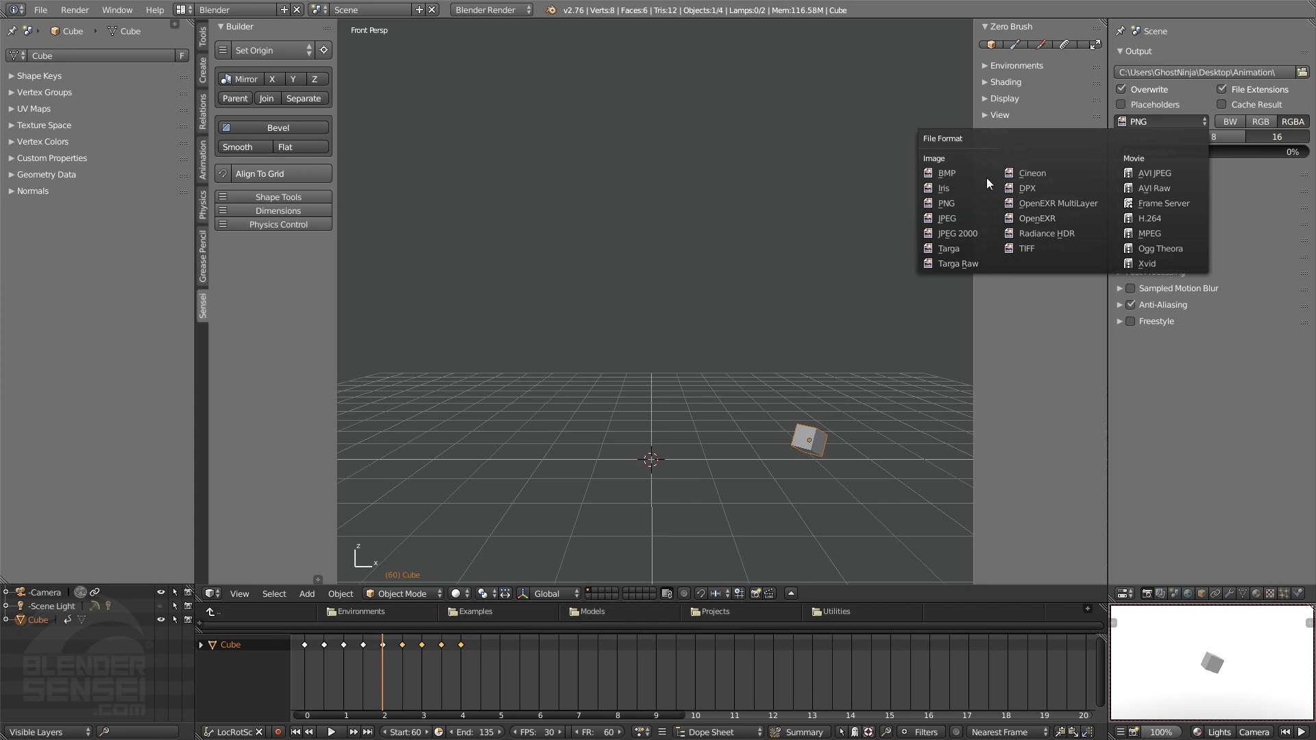
pyautogui.click(945, 202)
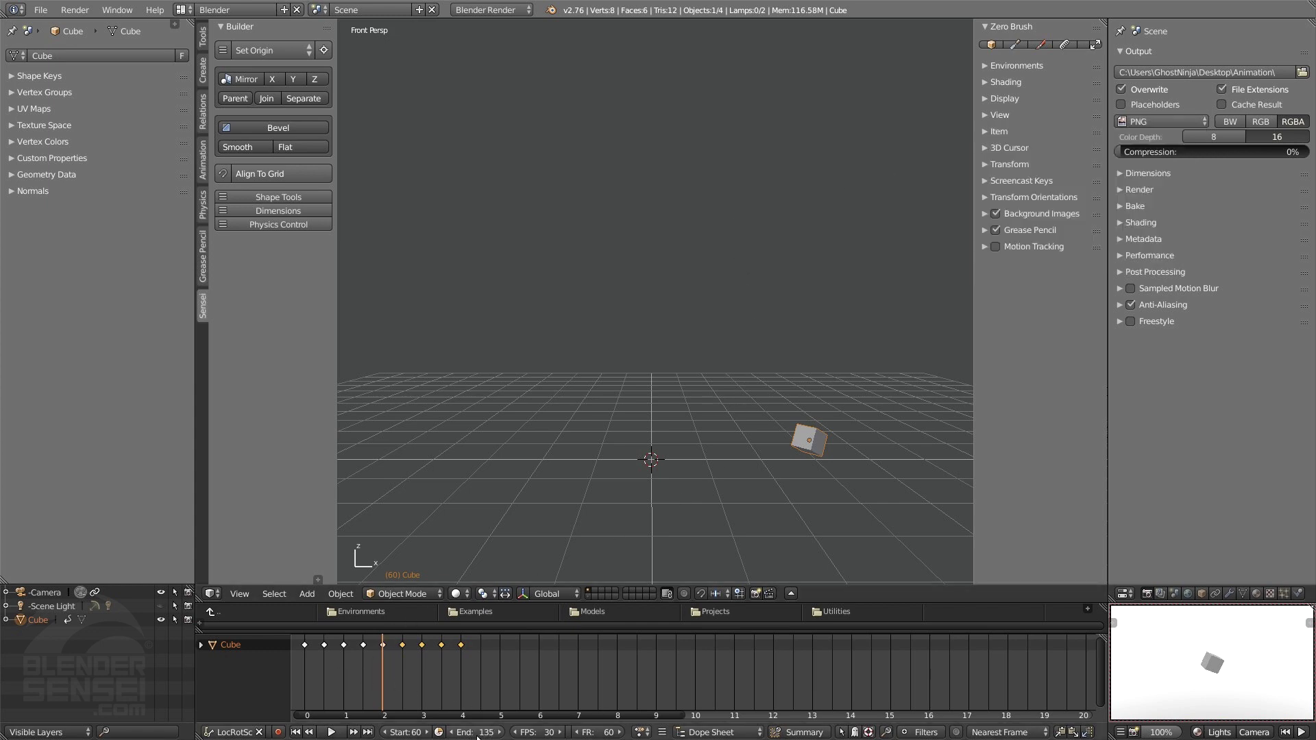
pyautogui.moveTo(420, 733); pyautogui.dragTo(350, 733)
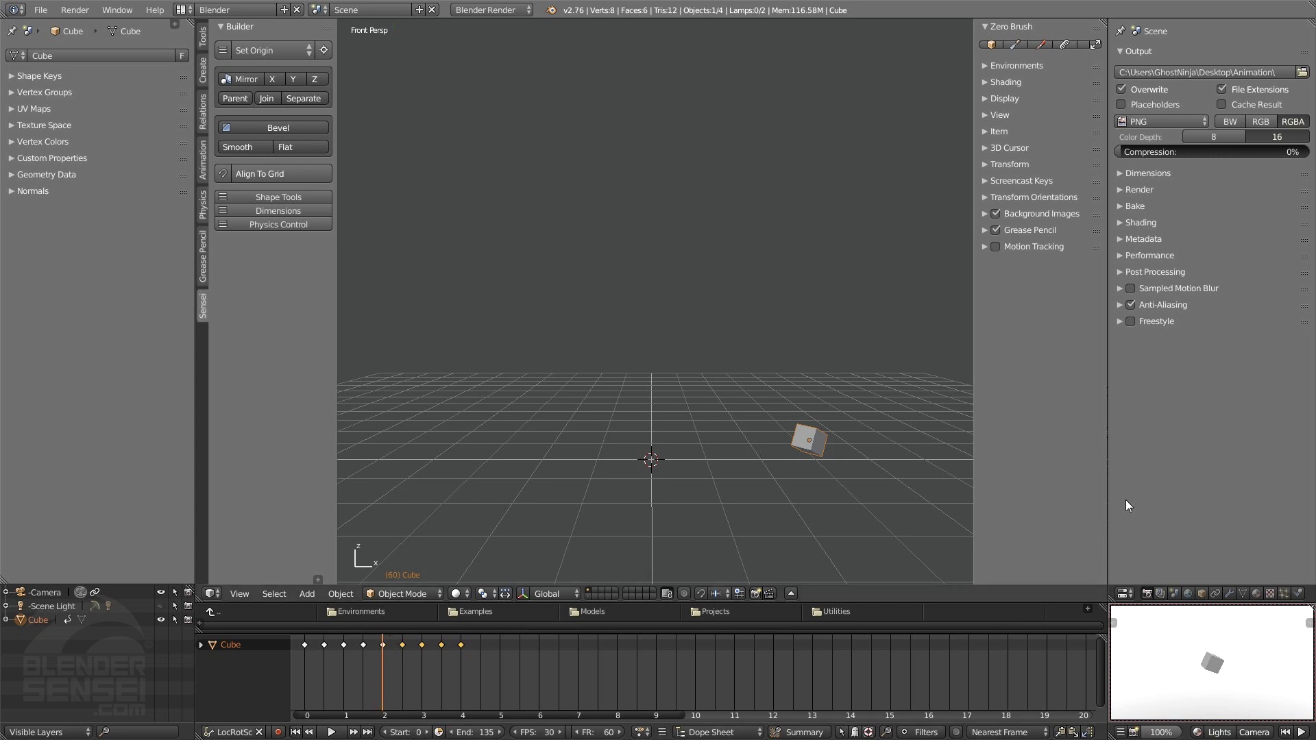
# Set the render resolution scale to 35% and render the animation as a PNG image sequence.
pyautogui.click(1121, 732)
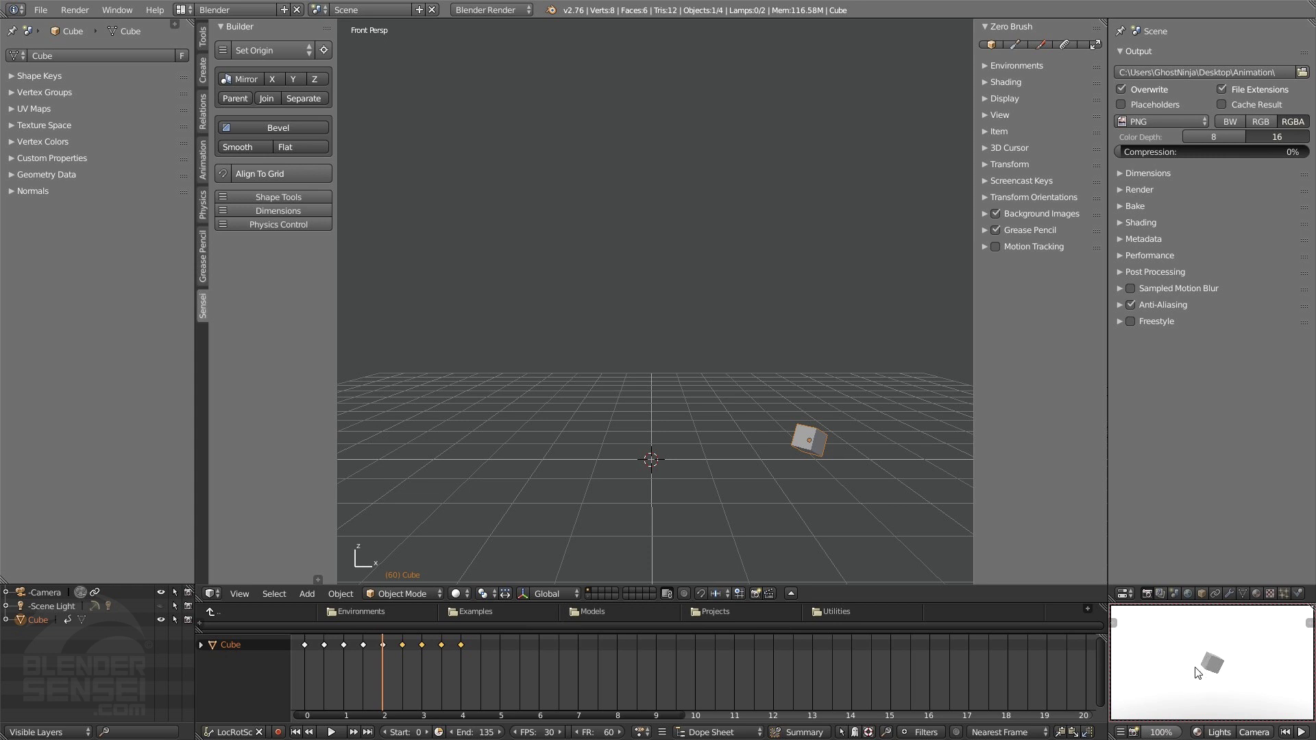
pyautogui.click(1159, 734)
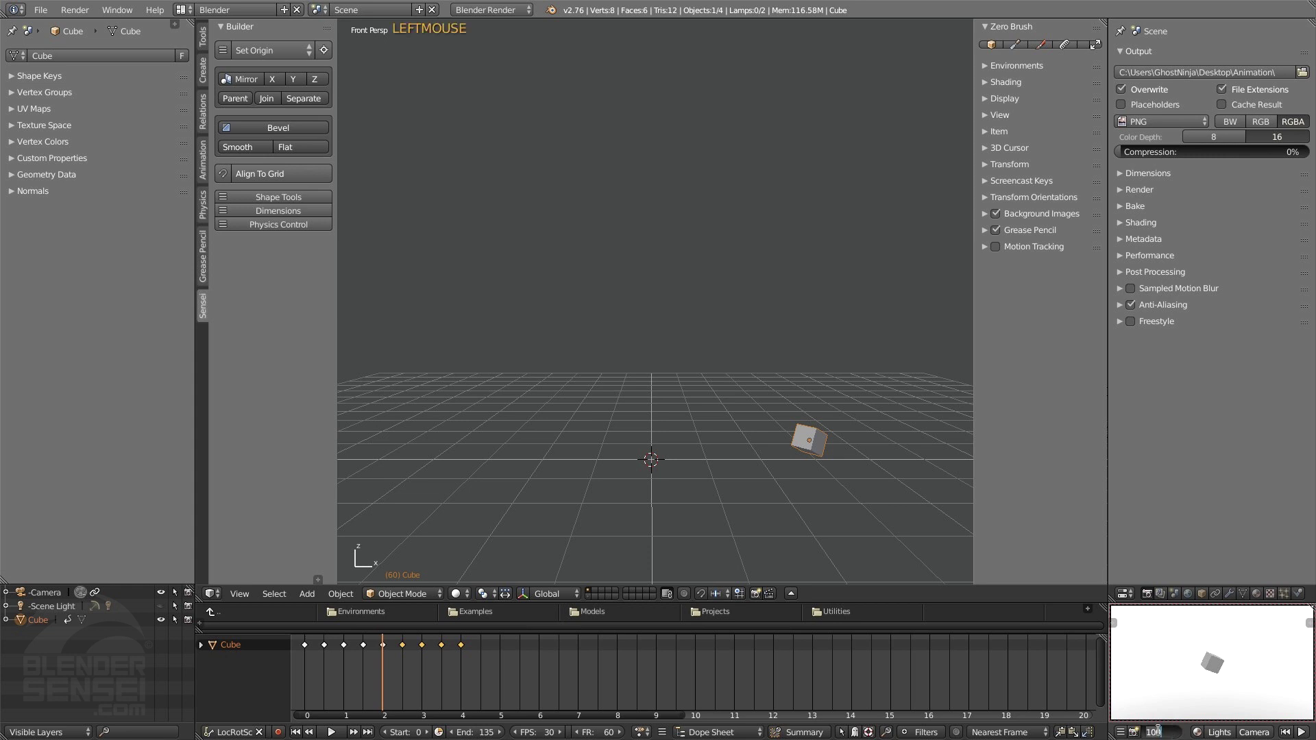
pyautogui.write('35')
pyautogui.click(1187, 523)
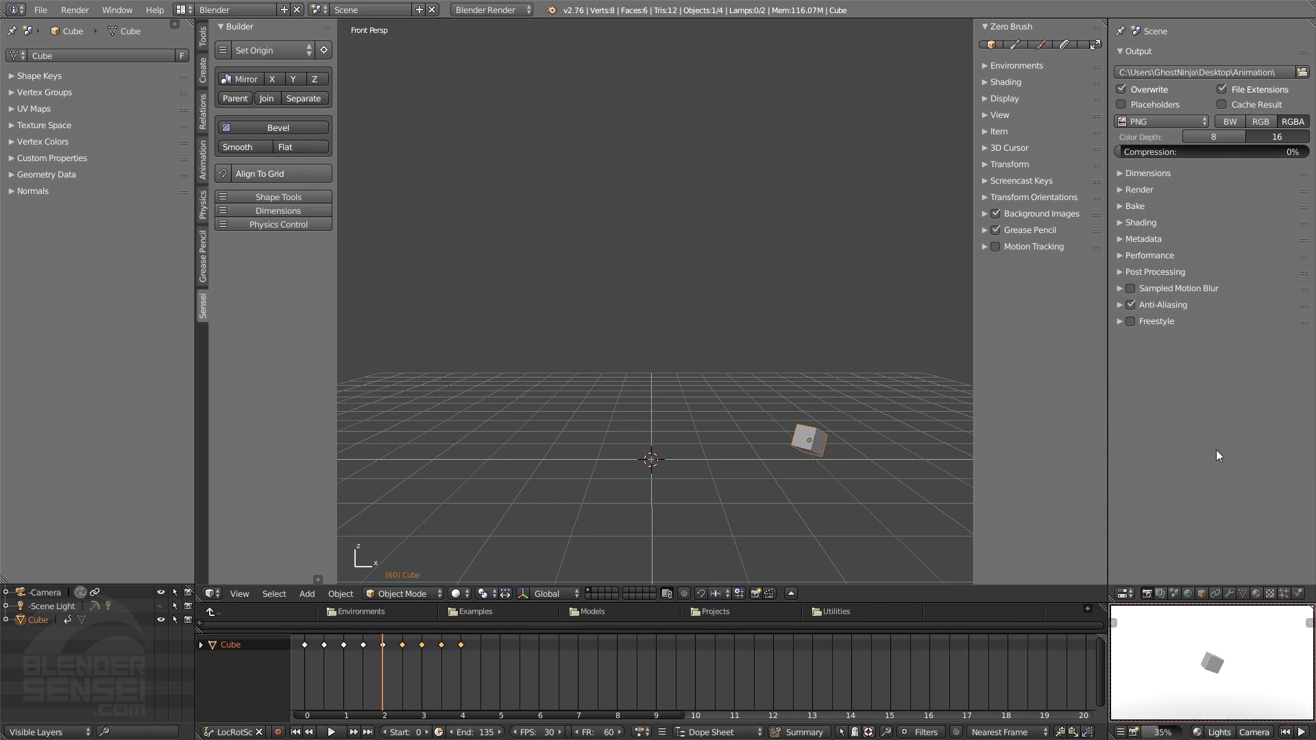
pyautogui.click(1123, 735)
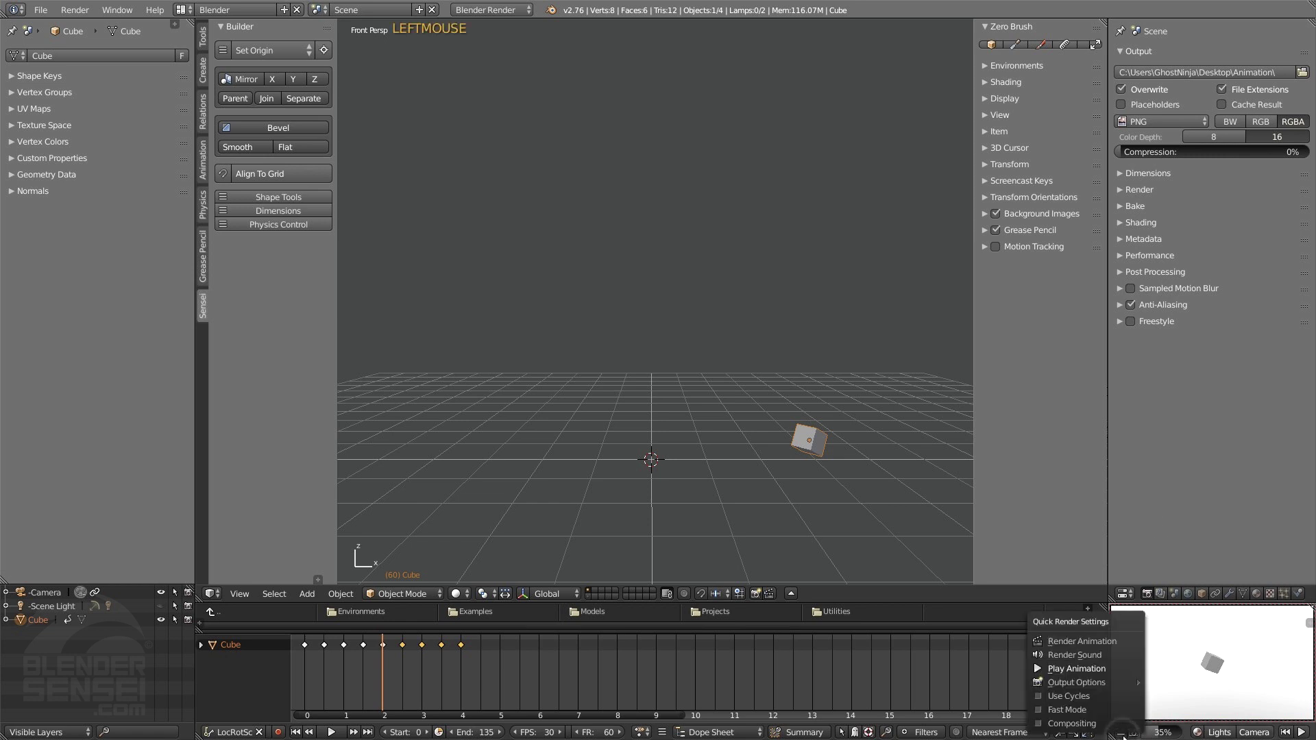
pyautogui.click(1091, 643)
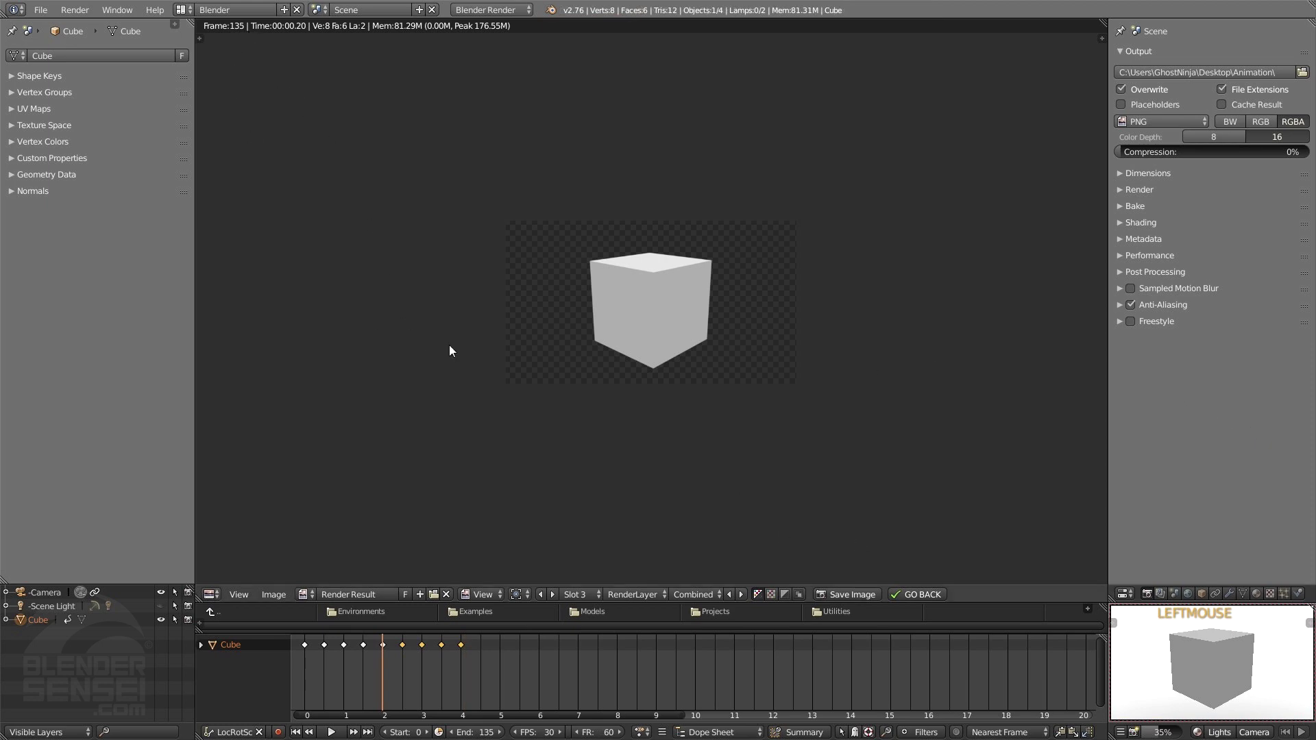
# Review the quick render output options, including the Use Transparent setting.
pyautogui.click(1121, 731)
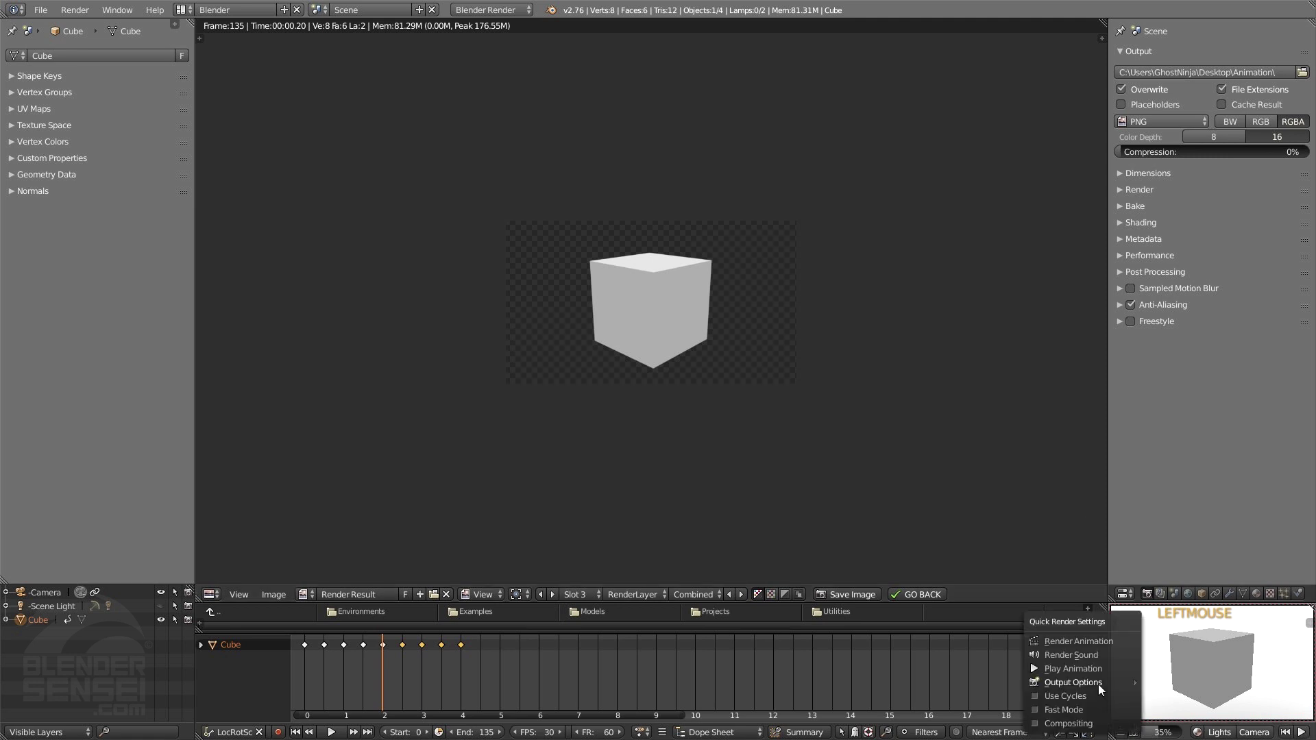
pyautogui.moveTo(1099, 685)
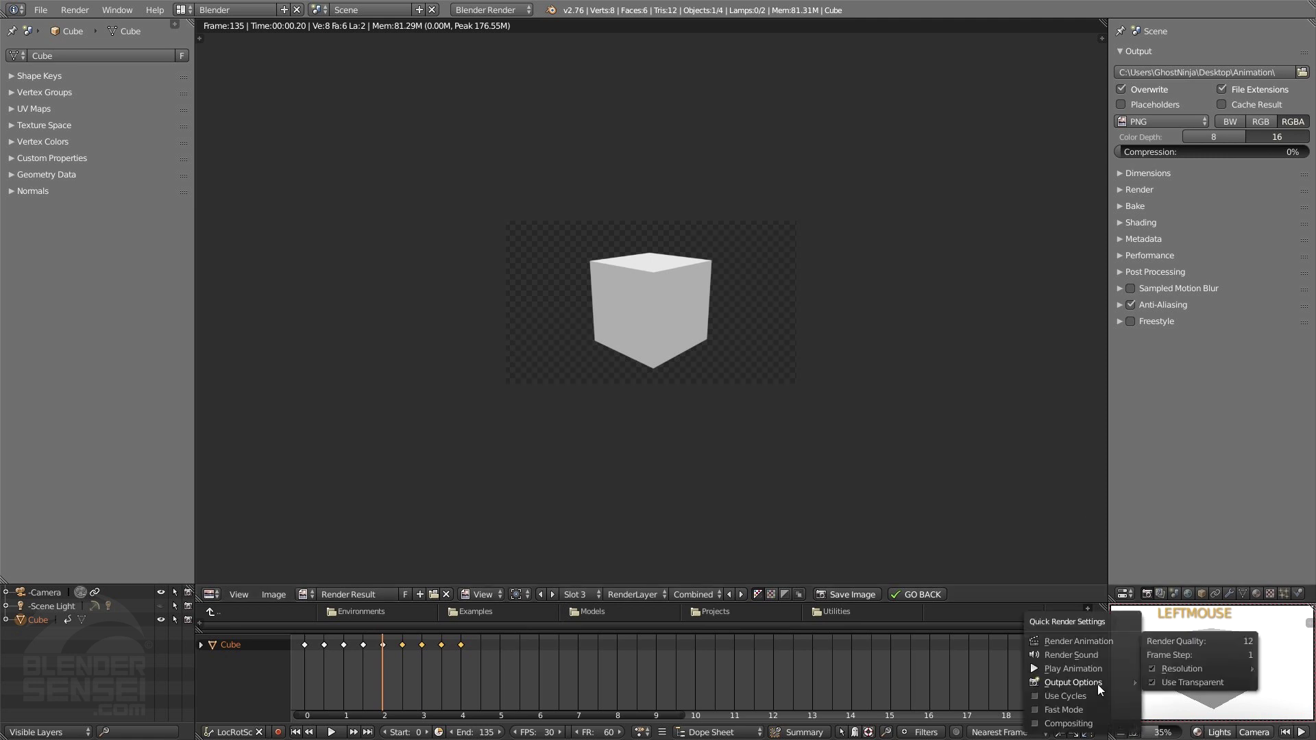
pyautogui.click(1194, 683)
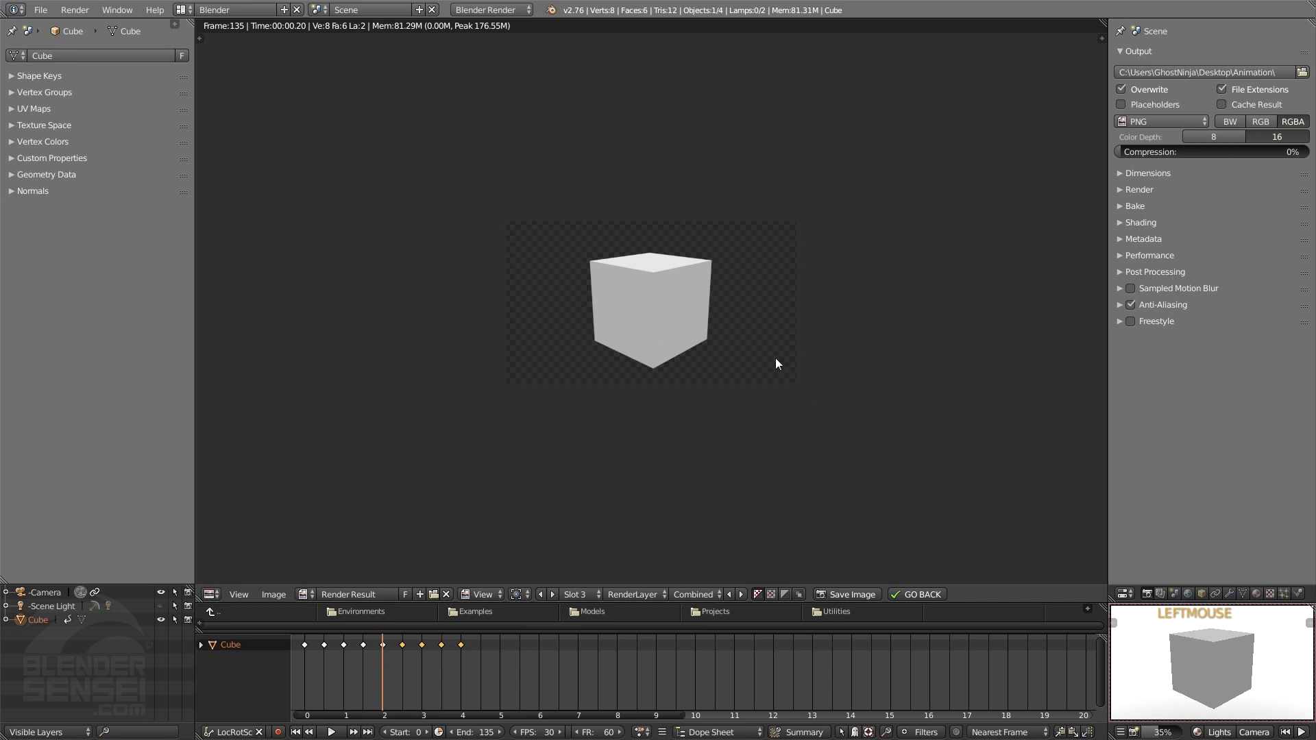
# Switch to the desktop, locate the two saved still renders, and open the Animation folder.
pyautogui.press('super')
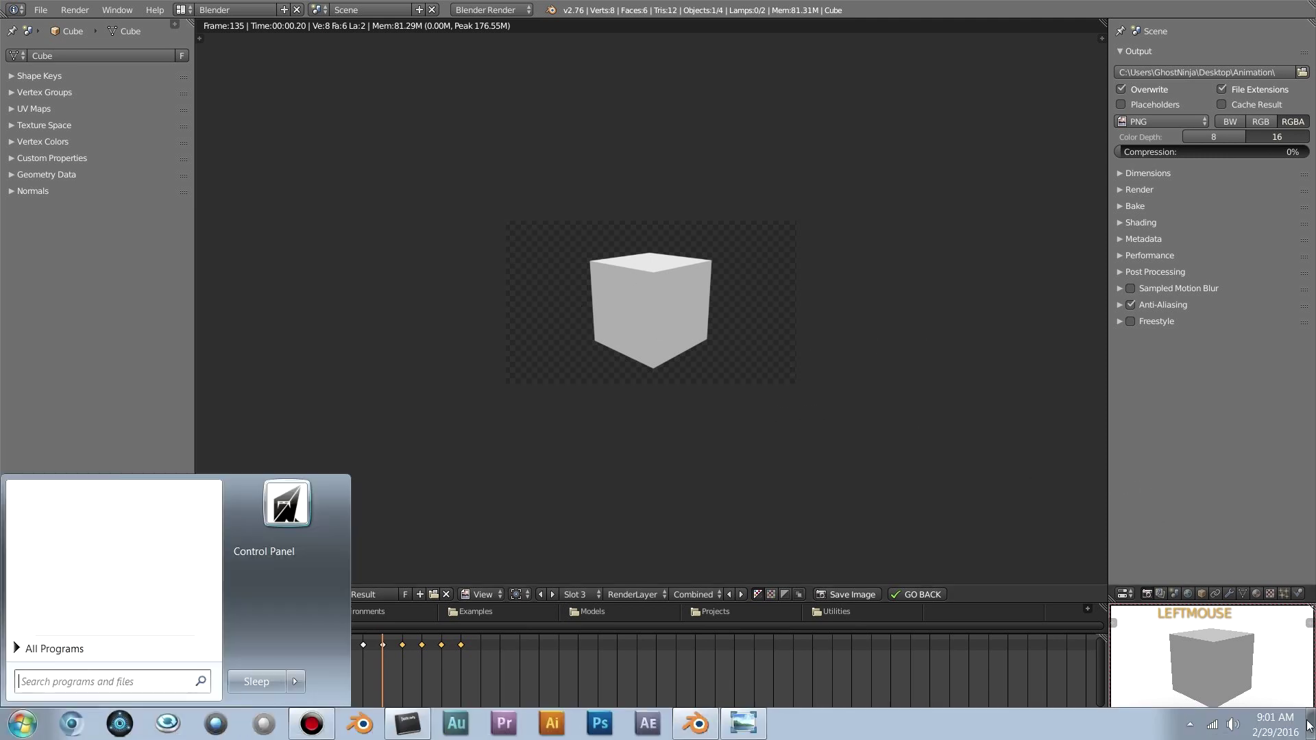
pyautogui.click(1311, 728)
pyautogui.click(282, 216)
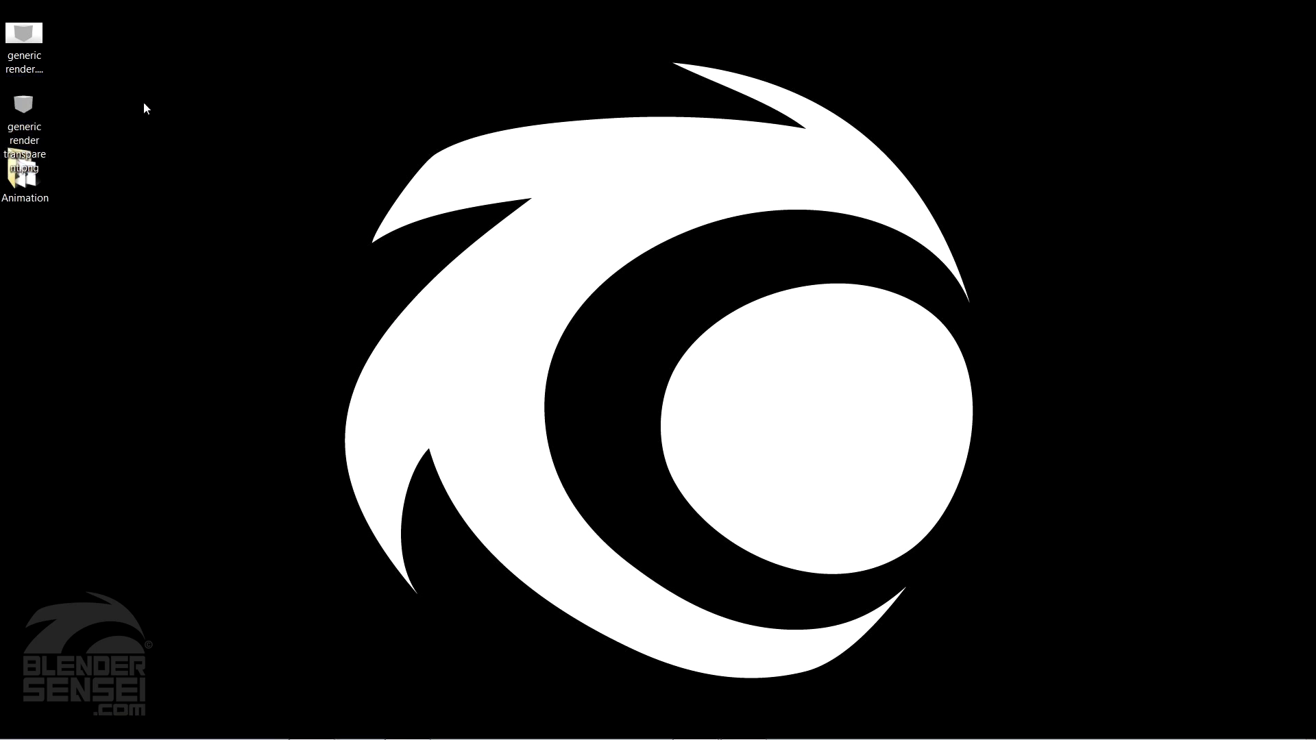
pyautogui.click(38, 36)
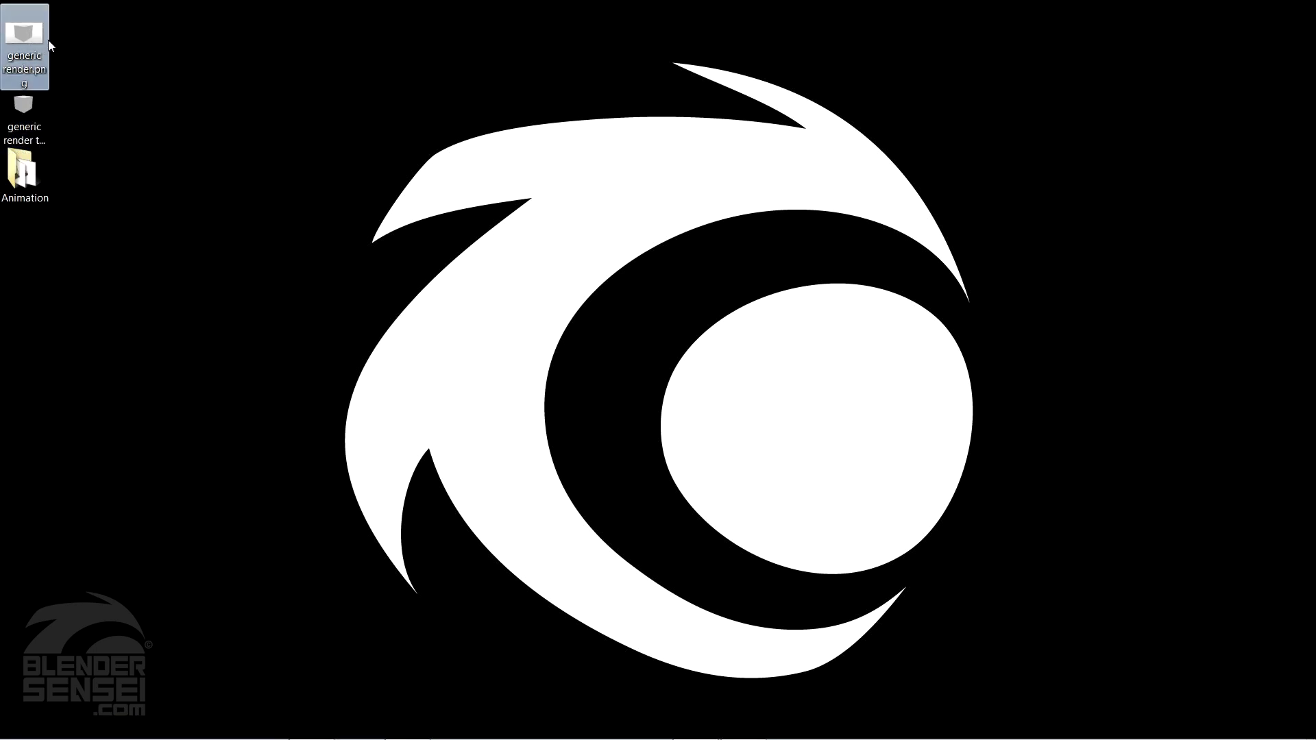
pyautogui.click(33, 115)
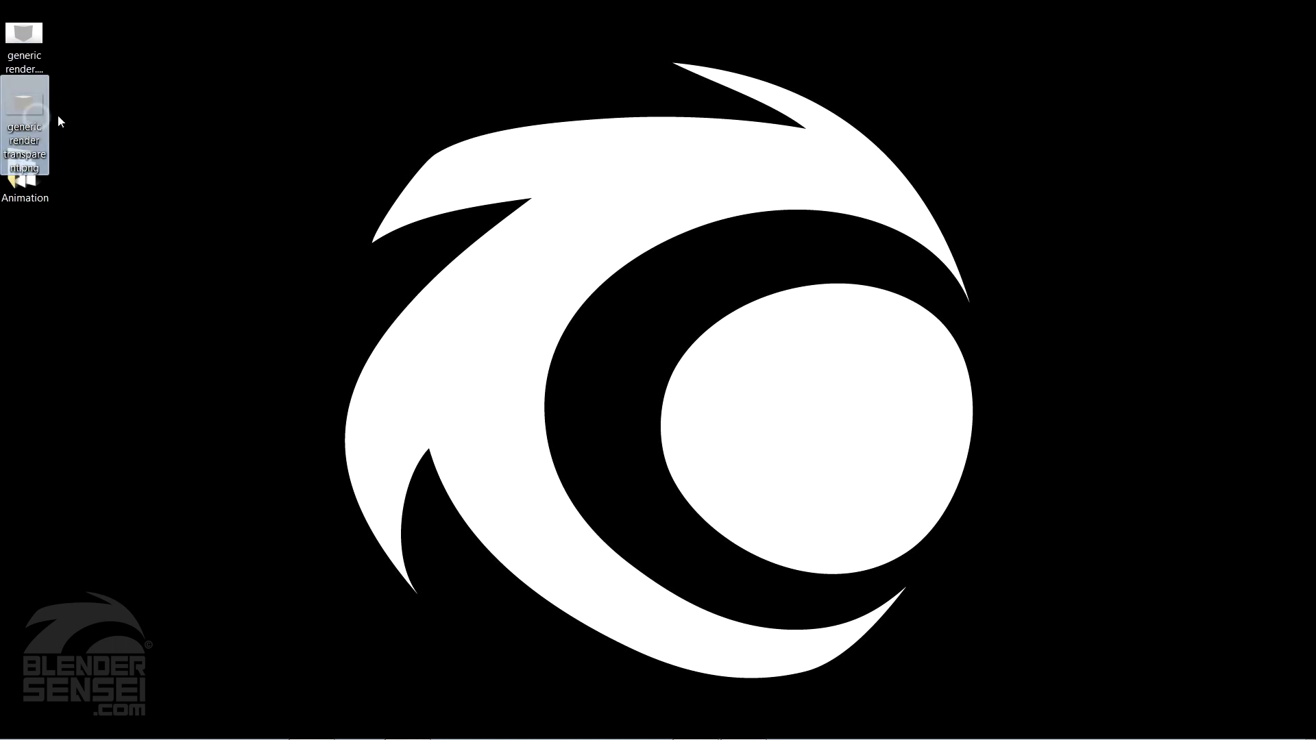
pyautogui.click(227, 120)
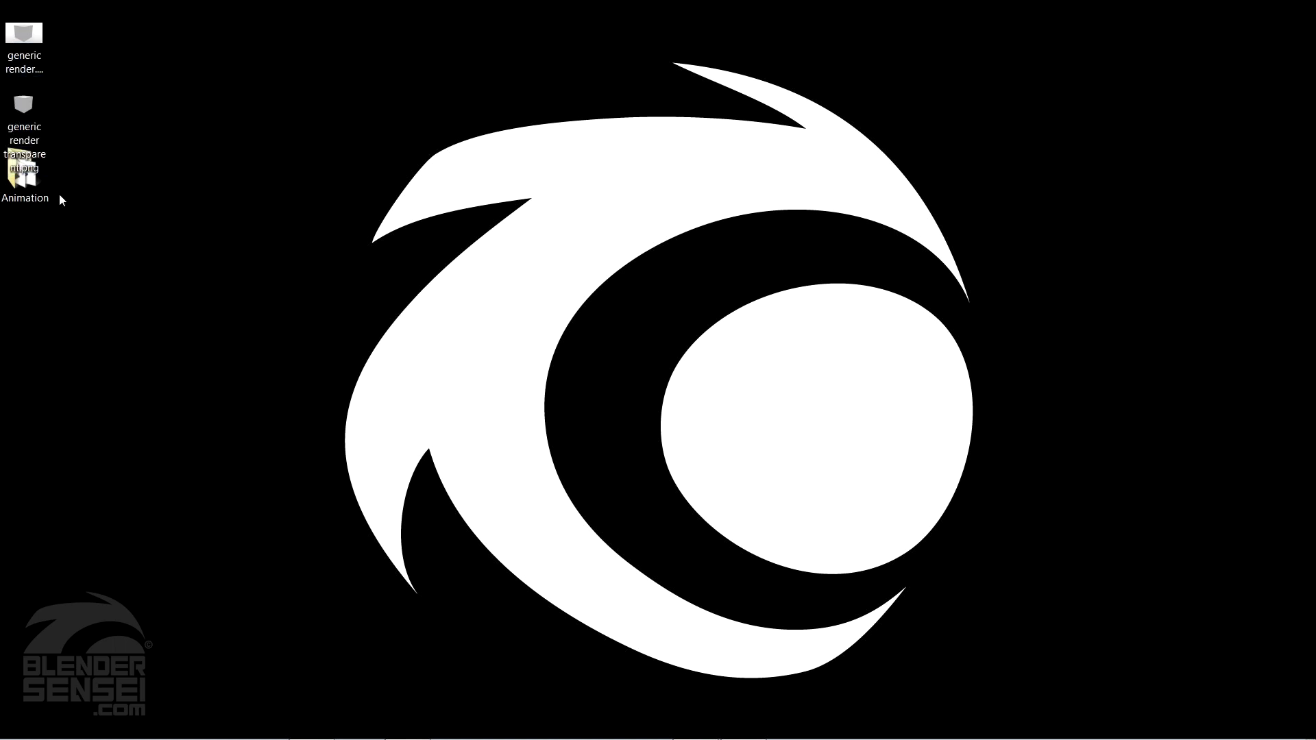
pyautogui.click(35, 182)
pyautogui.doubleClick(31, 174)
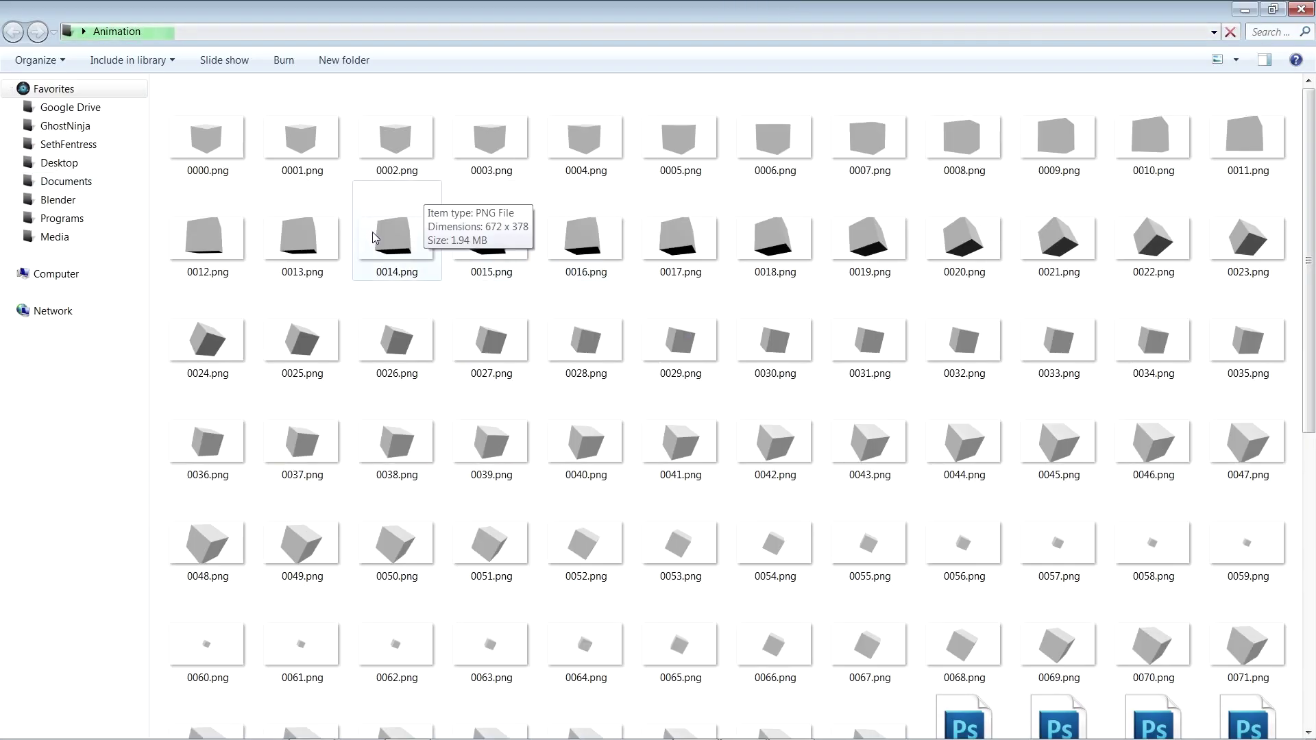
# Look through the rendered PNG frames in the Animation folder from first to last.
pyautogui.scroll(-5, 374, 237)
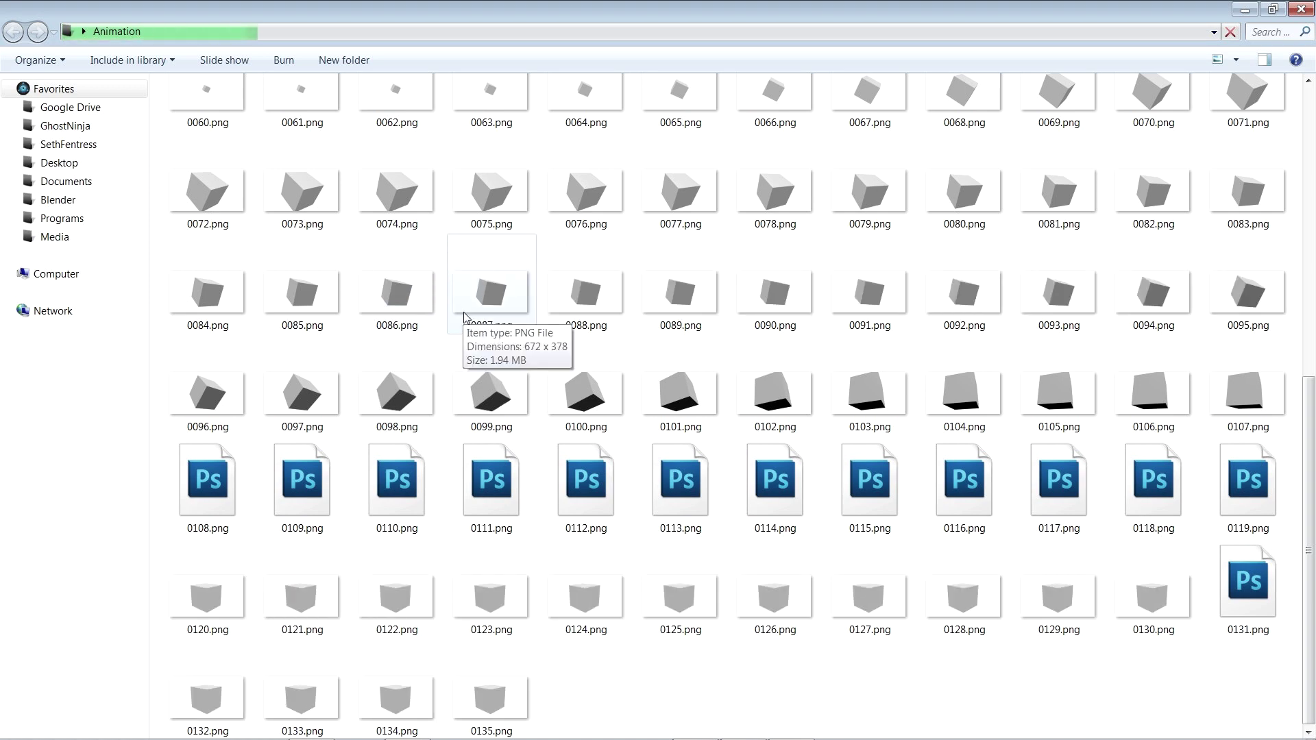
pyautogui.scroll(5, 380, 302)
pyautogui.scroll(-3, 586, 576)
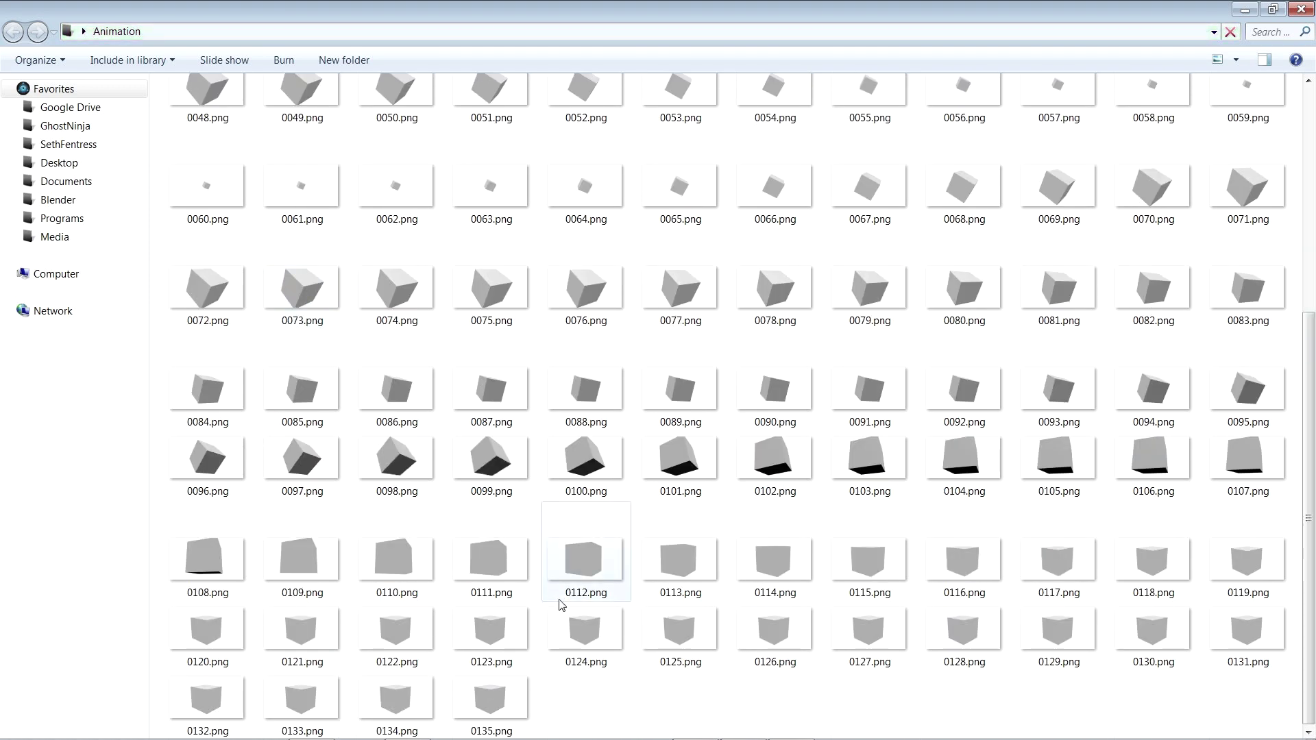
pyautogui.scroll(5, 726, 412)
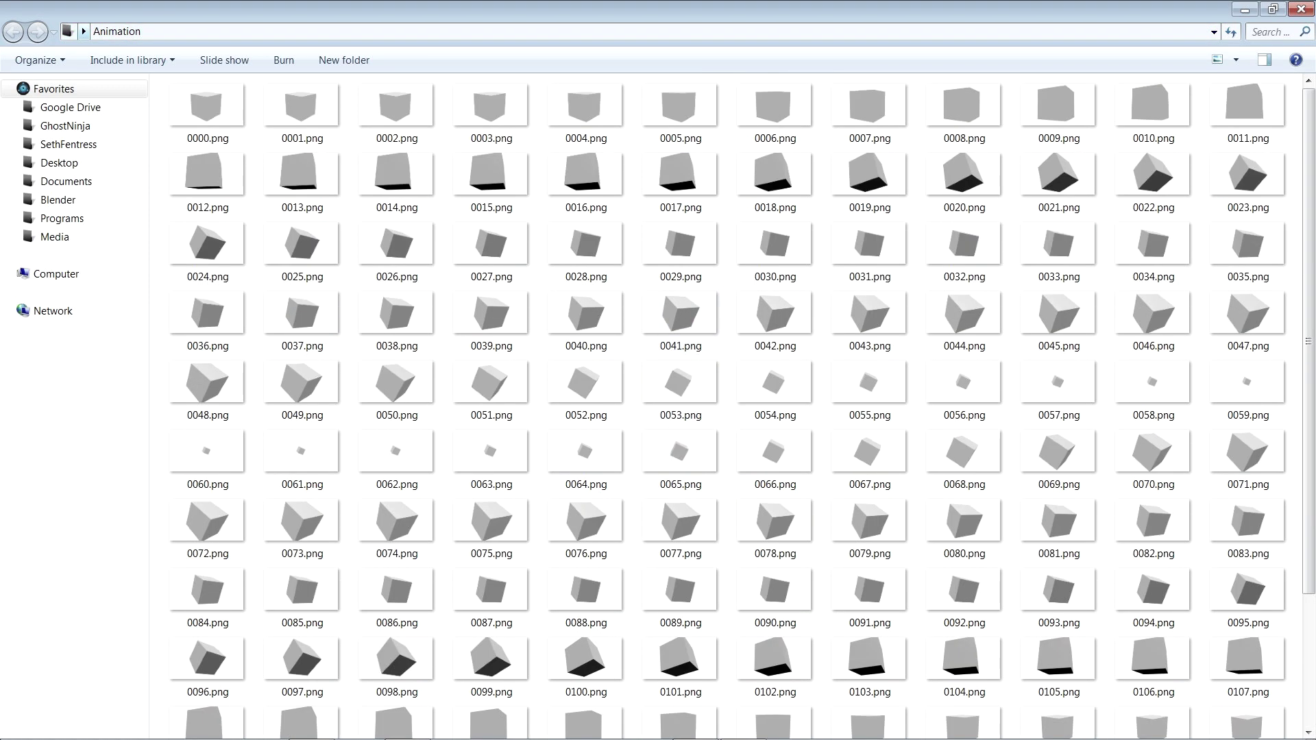
# Return to Blender, play back the rendered PNG animation, and close the player window.
pyautogui.moveTo(381, 720)
pyautogui.click(693, 723)
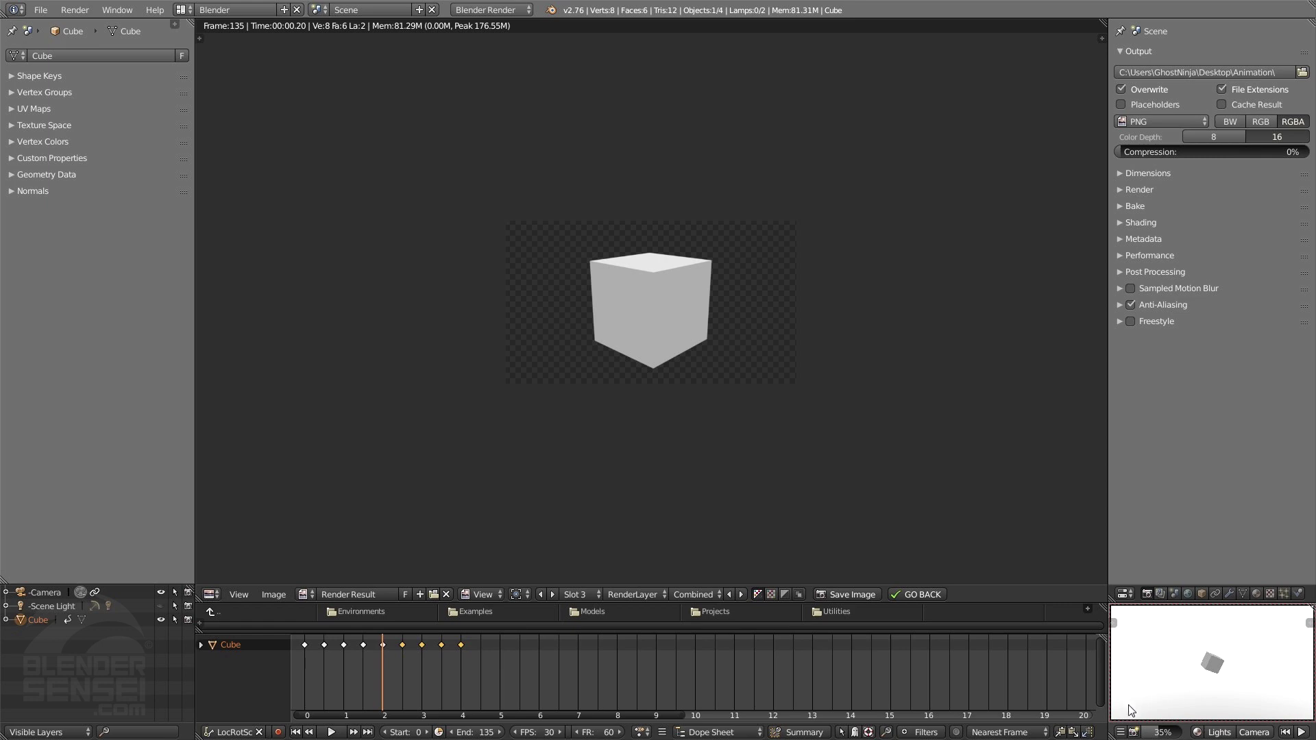
pyautogui.click(1121, 732)
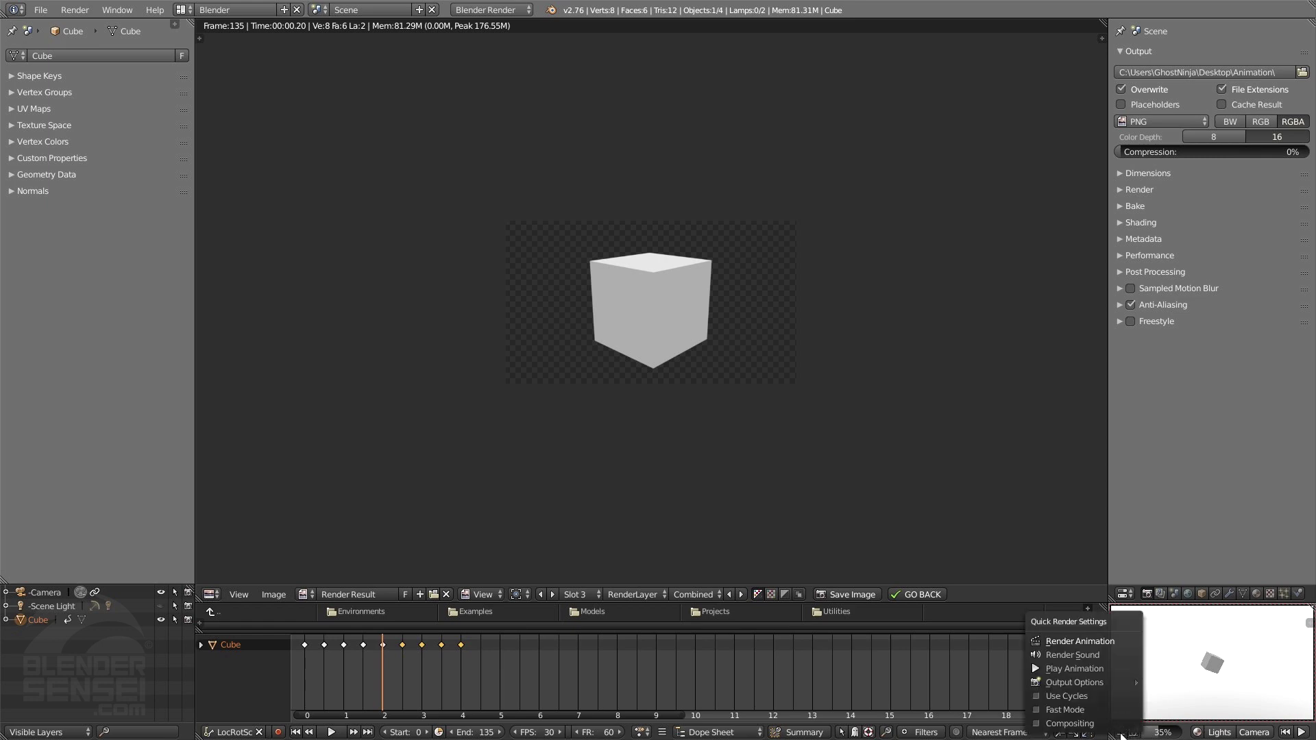
pyautogui.click(1091, 668)
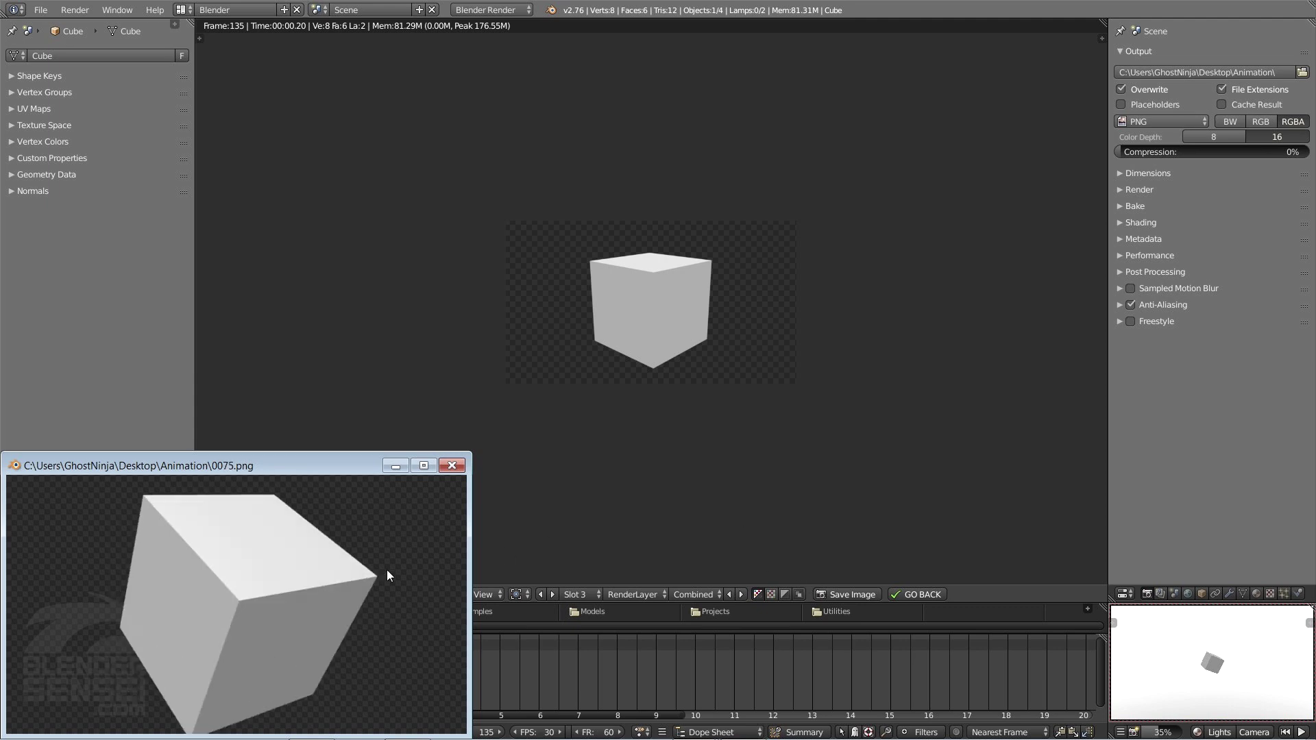
pyautogui.click(457, 466)
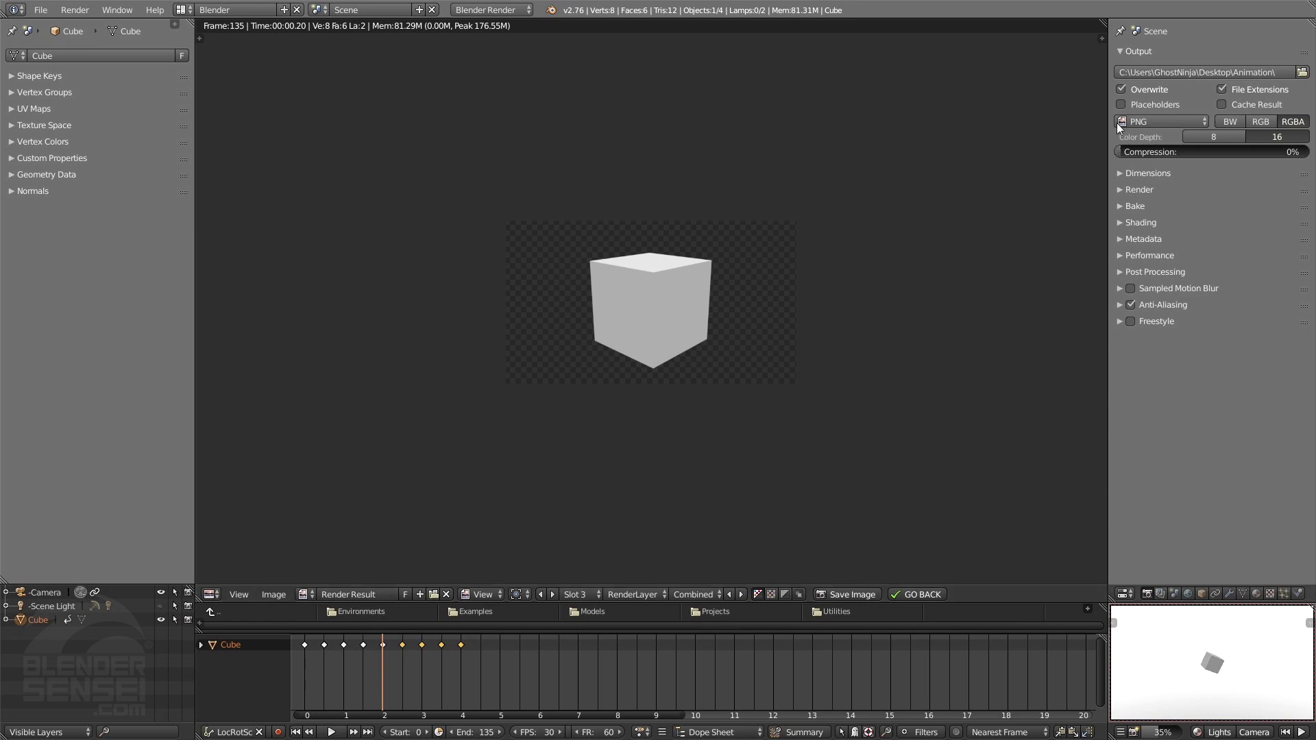
# Set the render output format to H.264 and change the output path's Animation folder to the file name test-render2 on the desktop.
pyautogui.click(1190, 120)
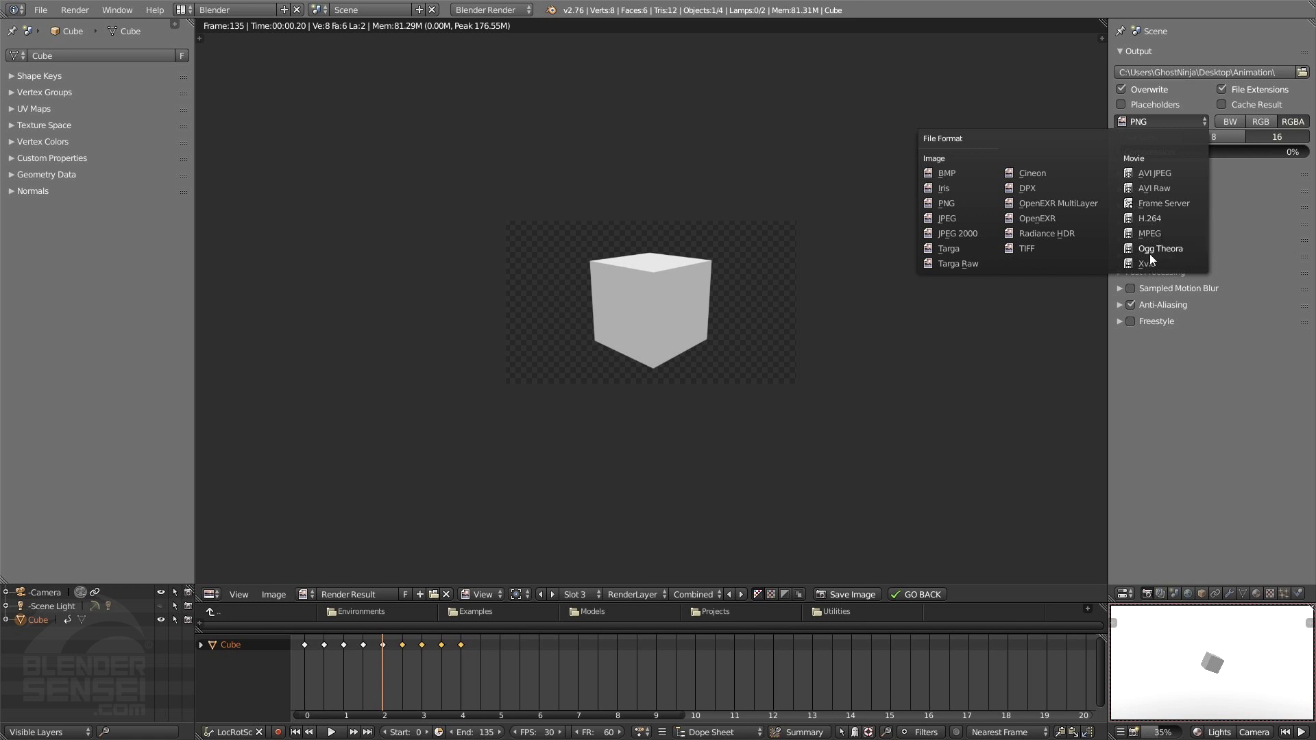
pyautogui.click(1157, 218)
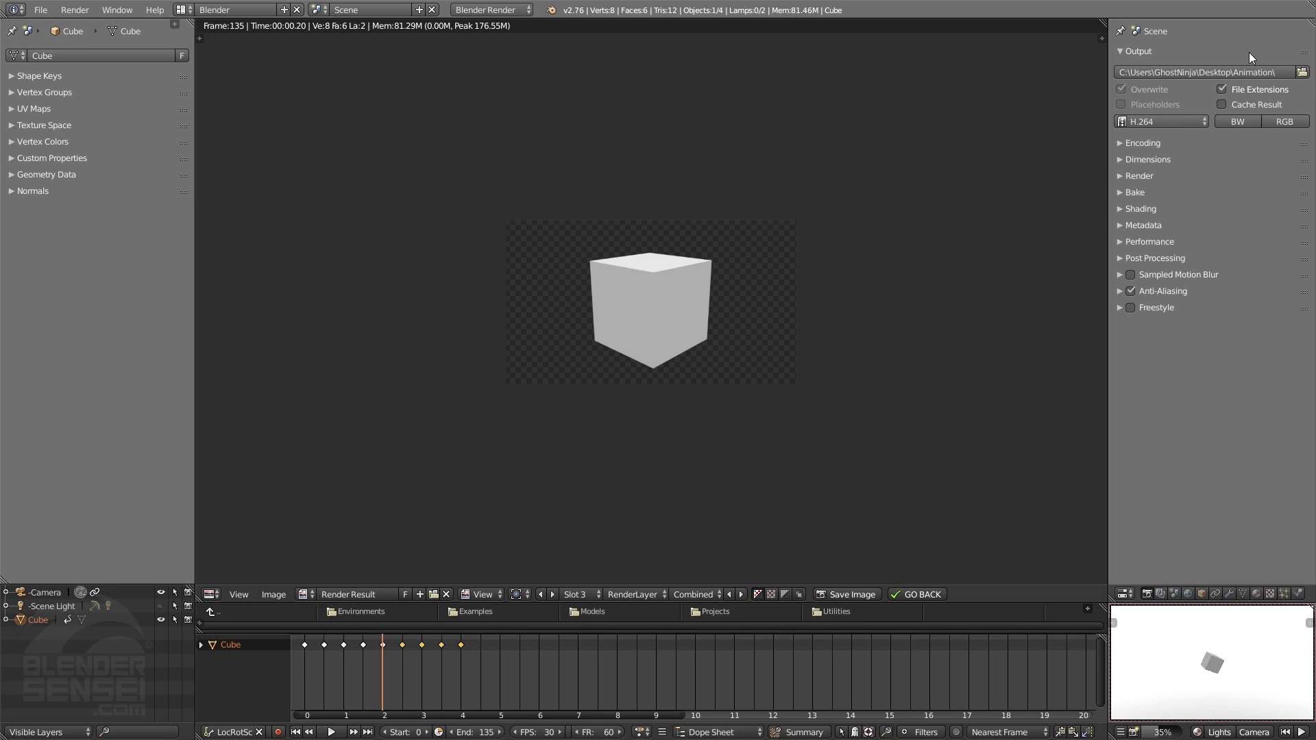
pyautogui.click(1269, 72)
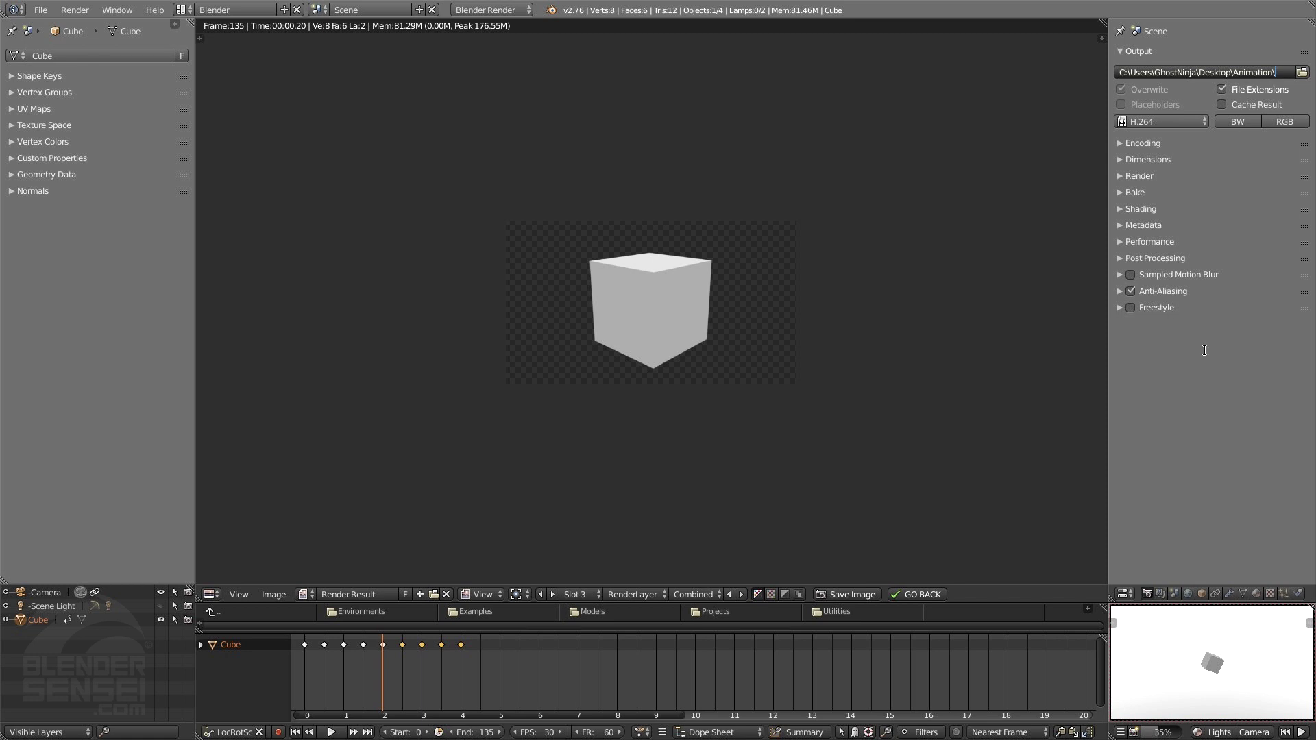
pyautogui.press('BackSpace')
pyautogui.press('BackSpace')
pyautogui.press('BackSpace')
pyautogui.press('BackSpace')
pyautogui.press('BackSpace')
pyautogui.press('BackSpace')
pyautogui.press('BackSpace')
pyautogui.press('BackSpace')
pyautogui.press('BackSpace')
pyautogui.write('test-render2')
pyautogui.press('Return')
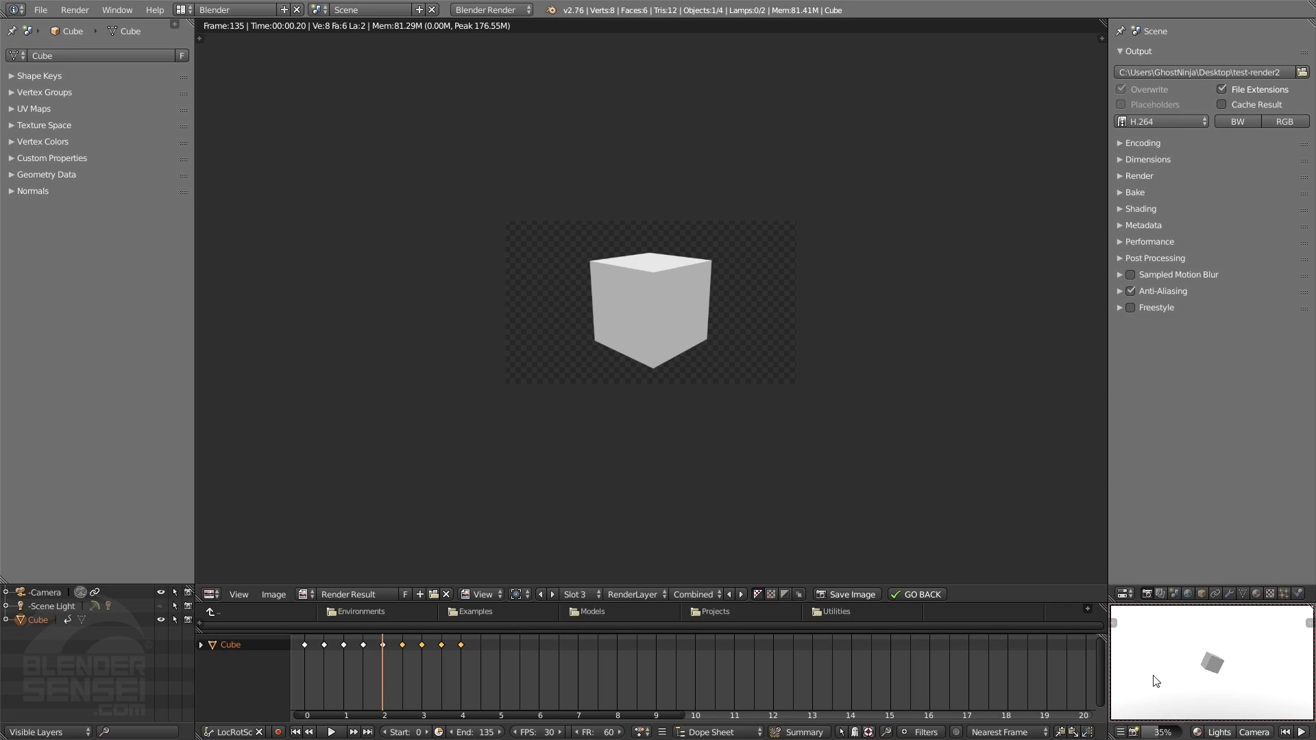
# Render the animation as an H.264 video, play back the result, and close the player window.
pyautogui.click(1120, 733)
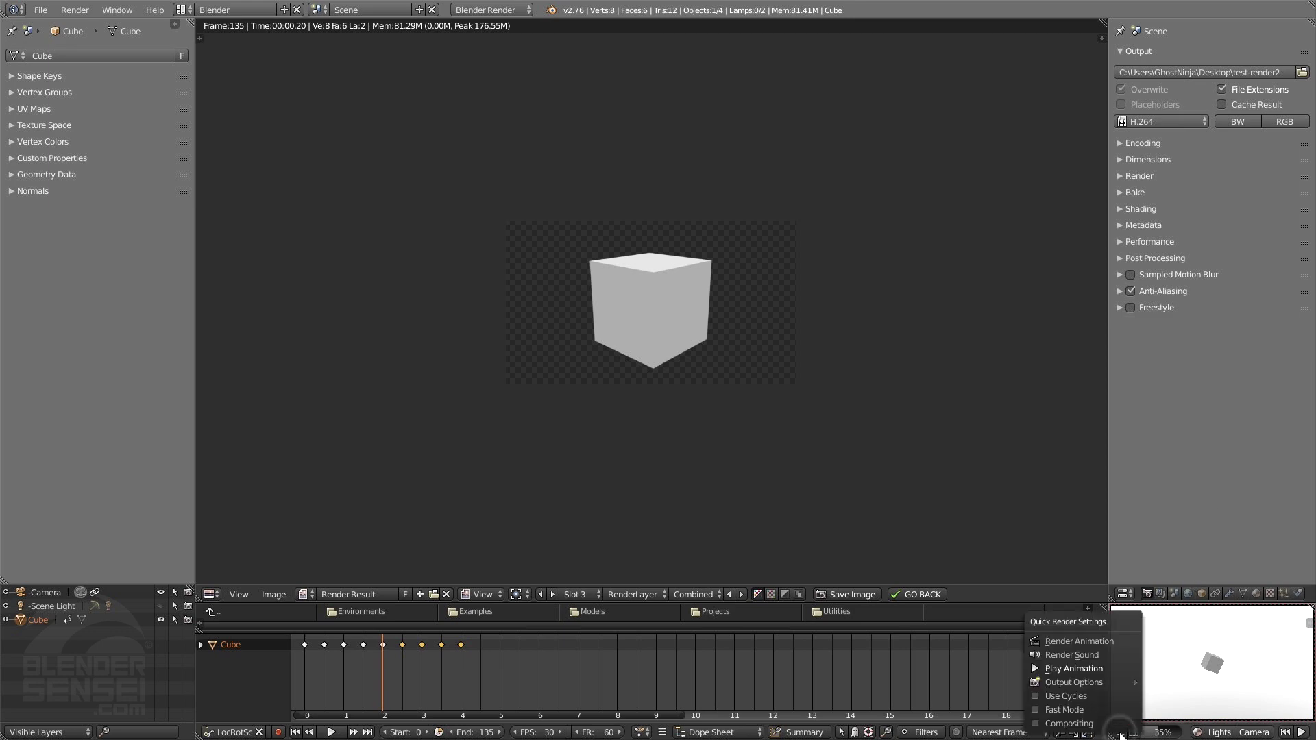
pyautogui.click(1105, 640)
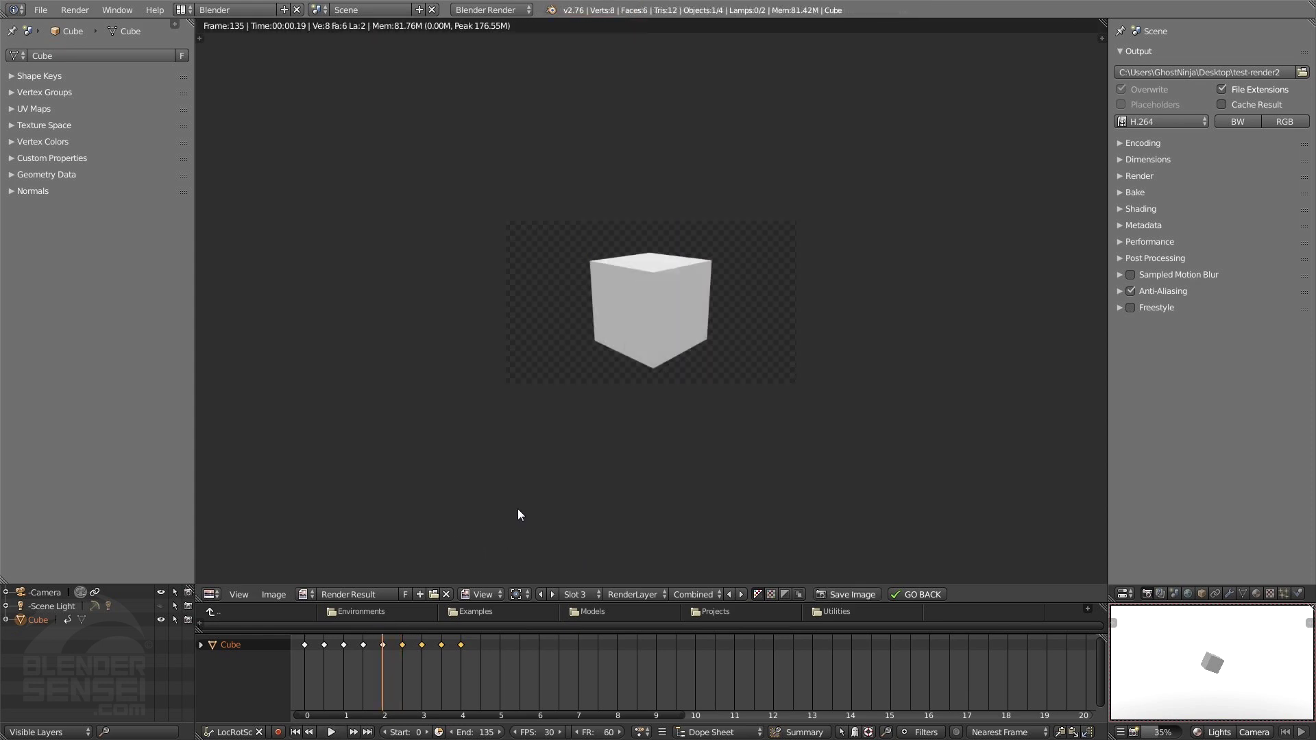
pyautogui.click(1134, 732)
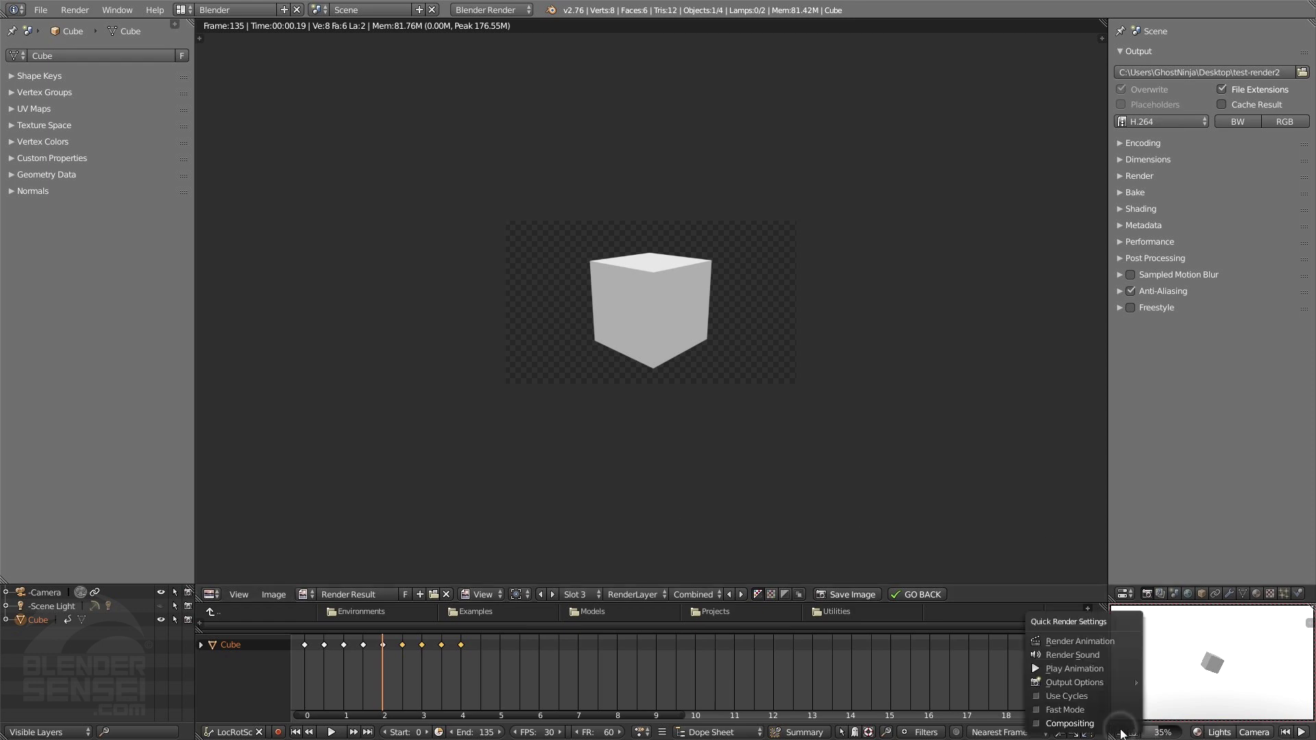
pyautogui.click(1085, 669)
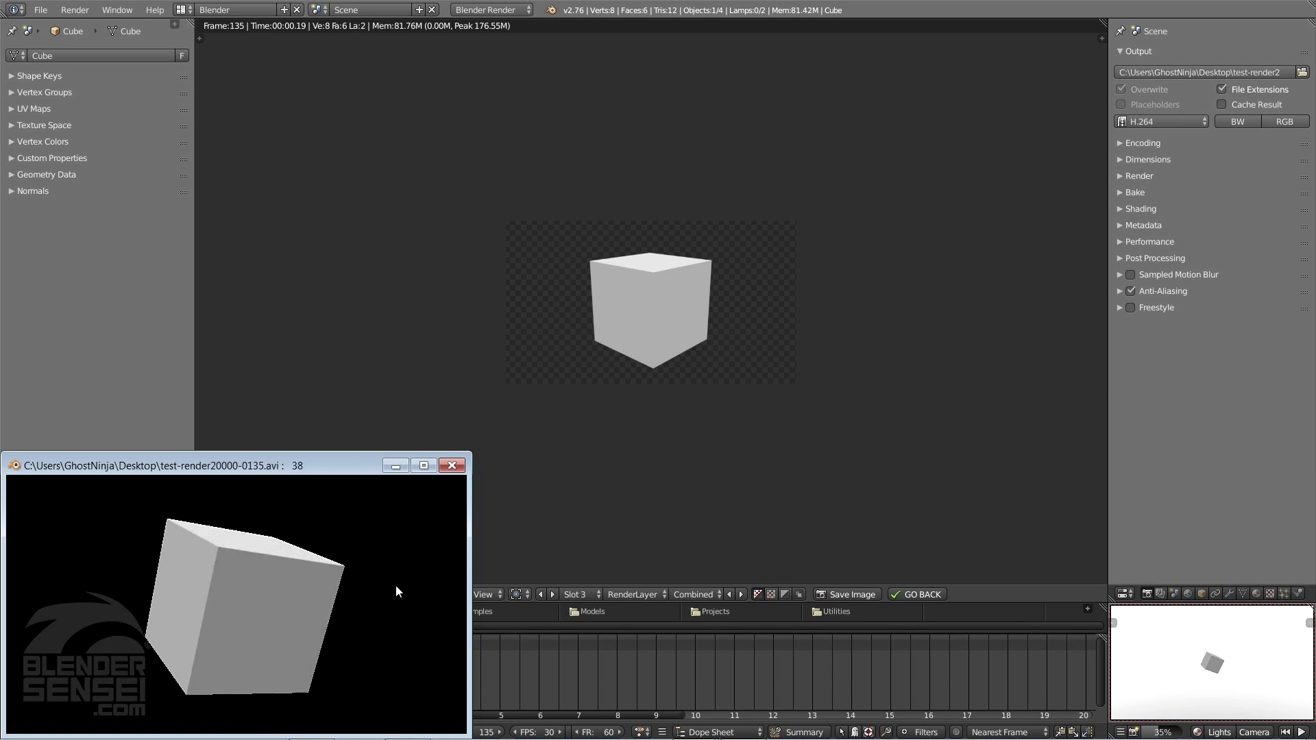
pyautogui.click(454, 467)
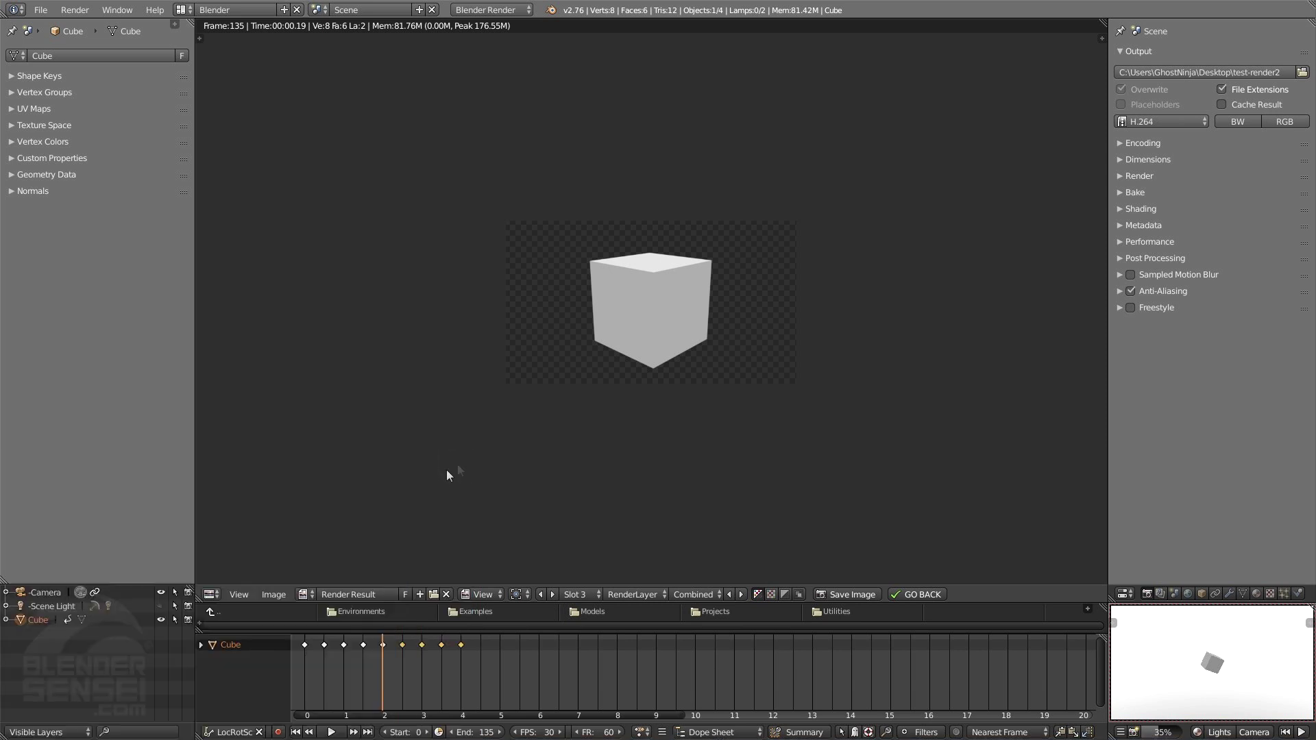
# Switch to the desktop, play the rendered test-render2 AVI video, and close the media player.
pyautogui.press('super')
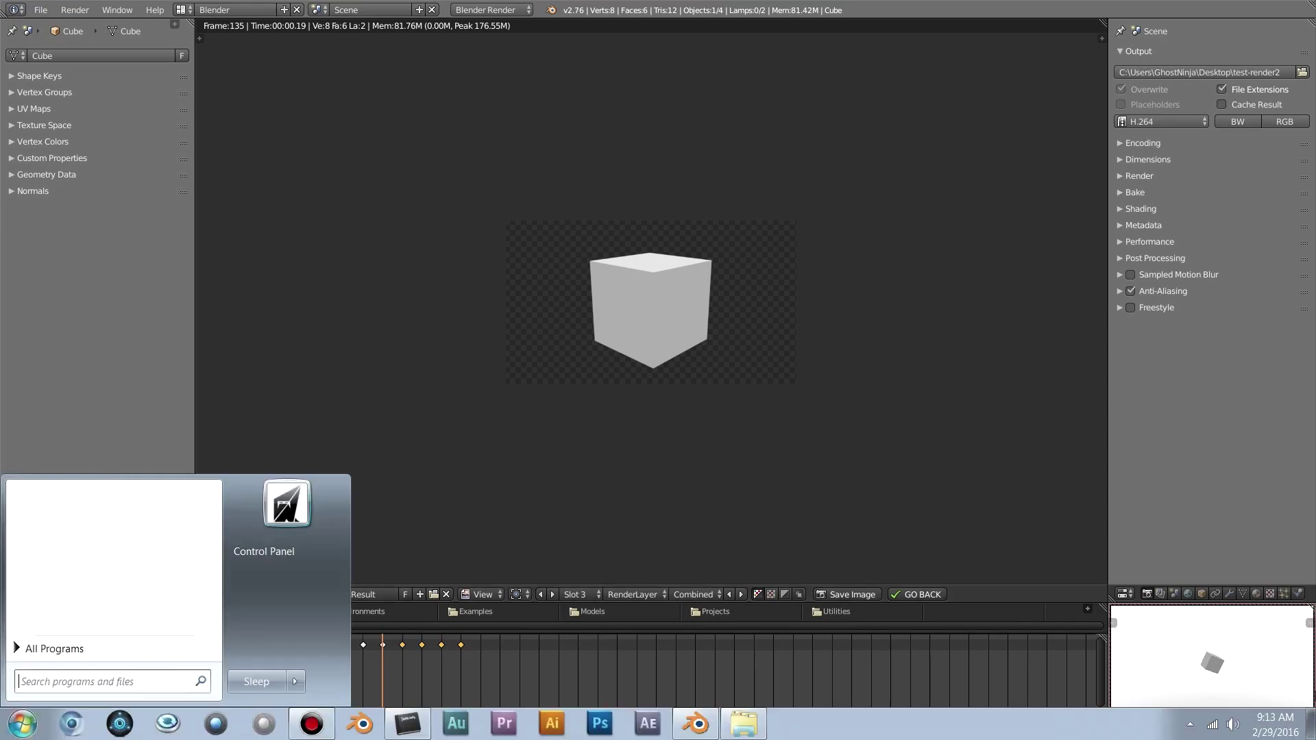
pyautogui.click(1311, 724)
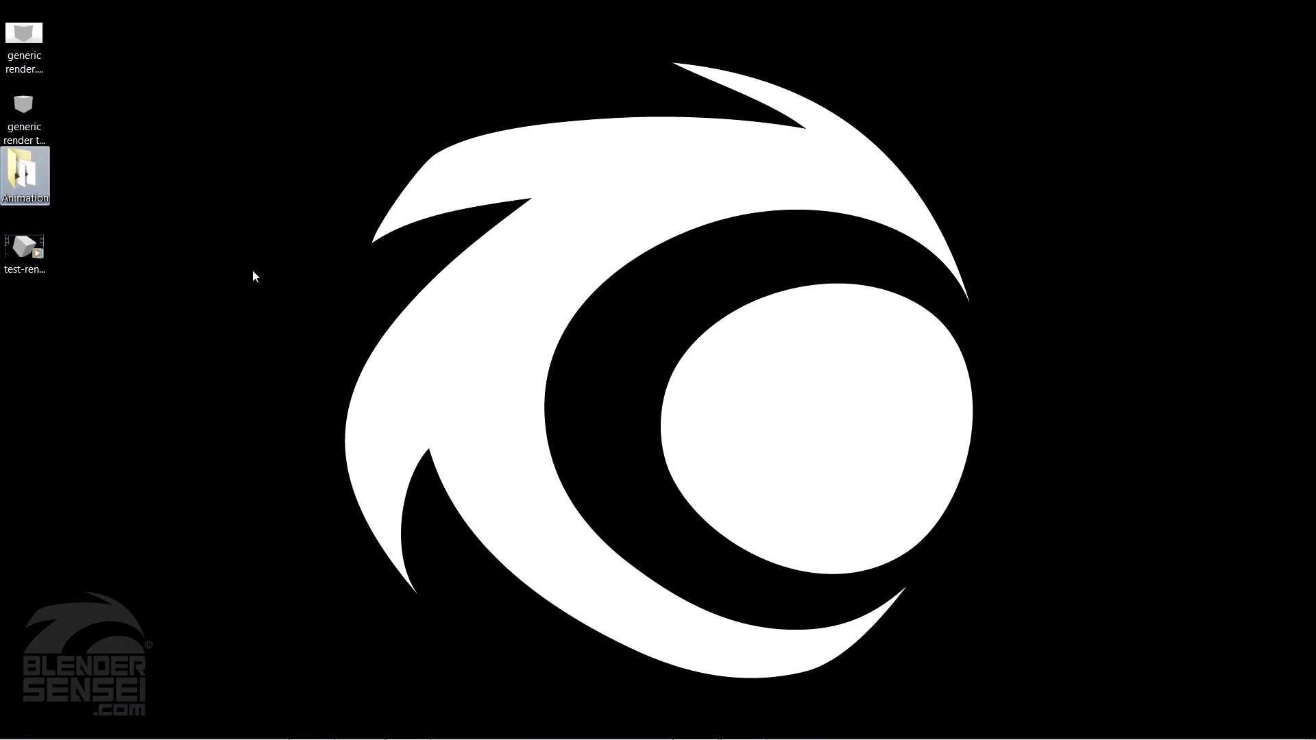
pyautogui.click(38, 248)
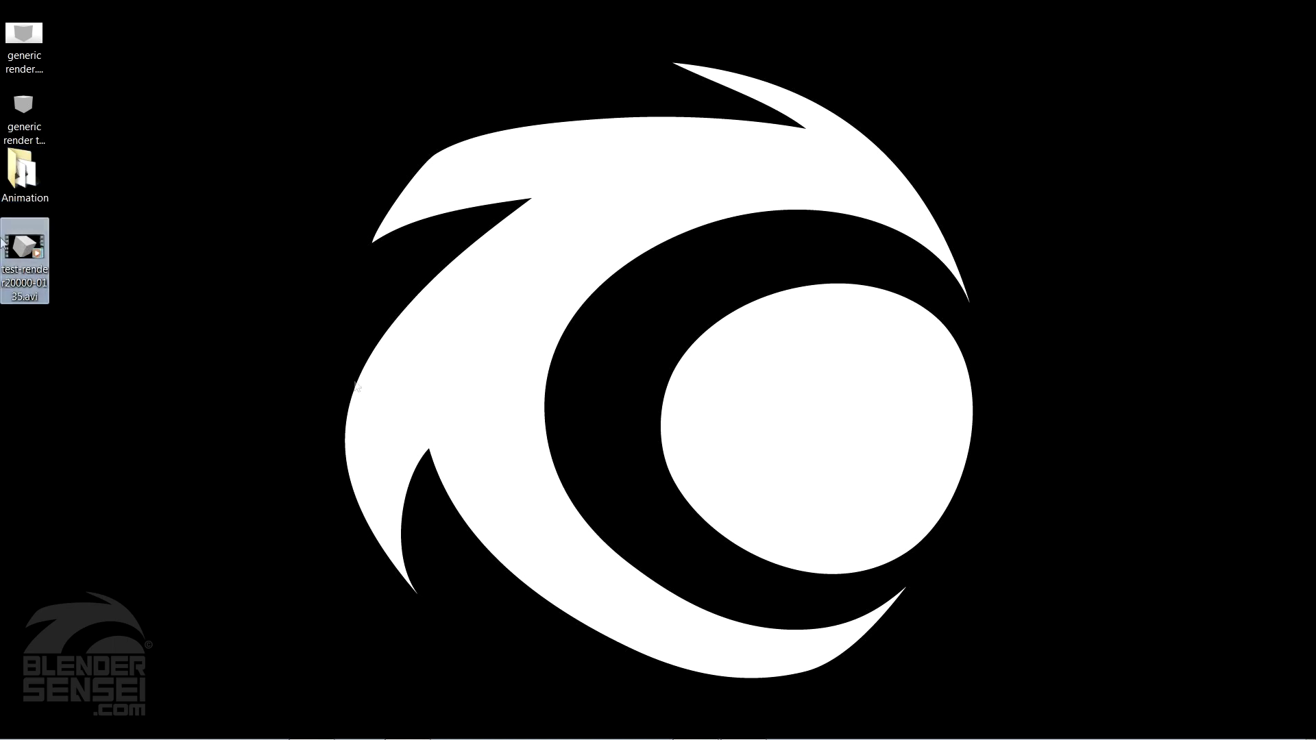
pyautogui.doubleClick(25, 248)
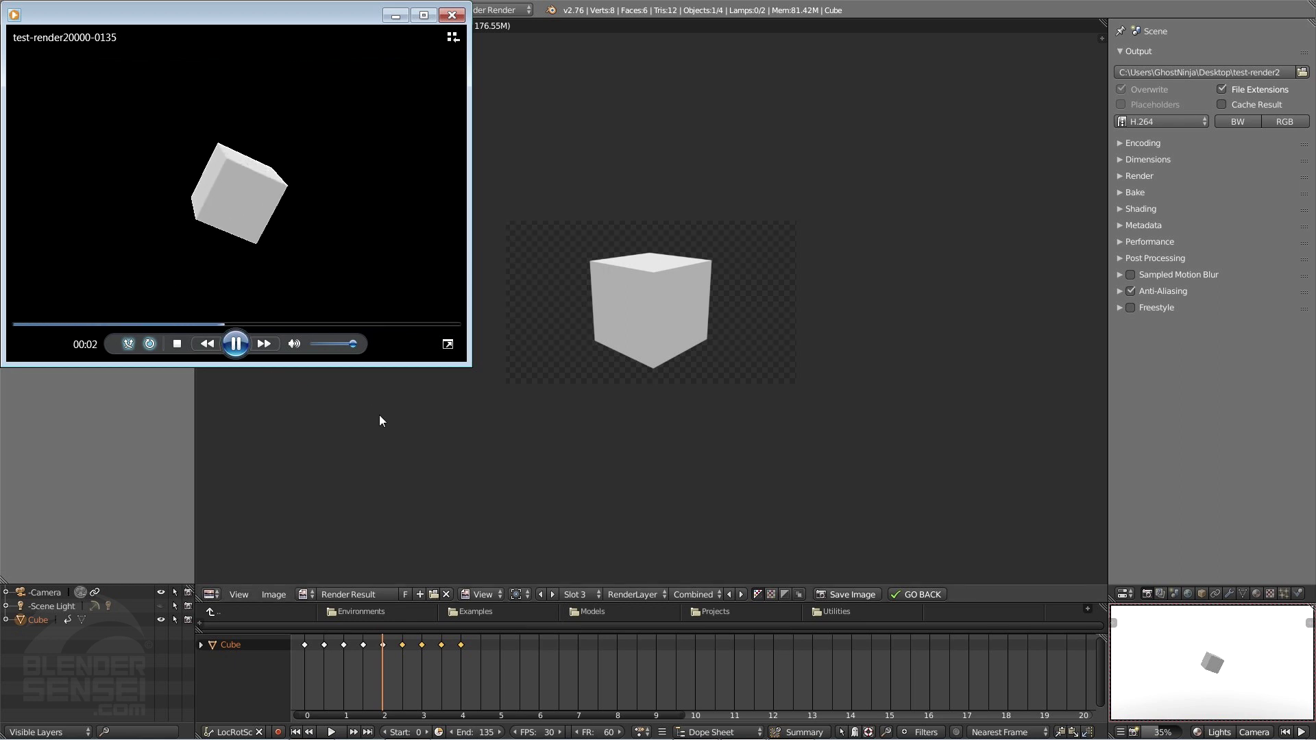
pyautogui.click(459, 16)
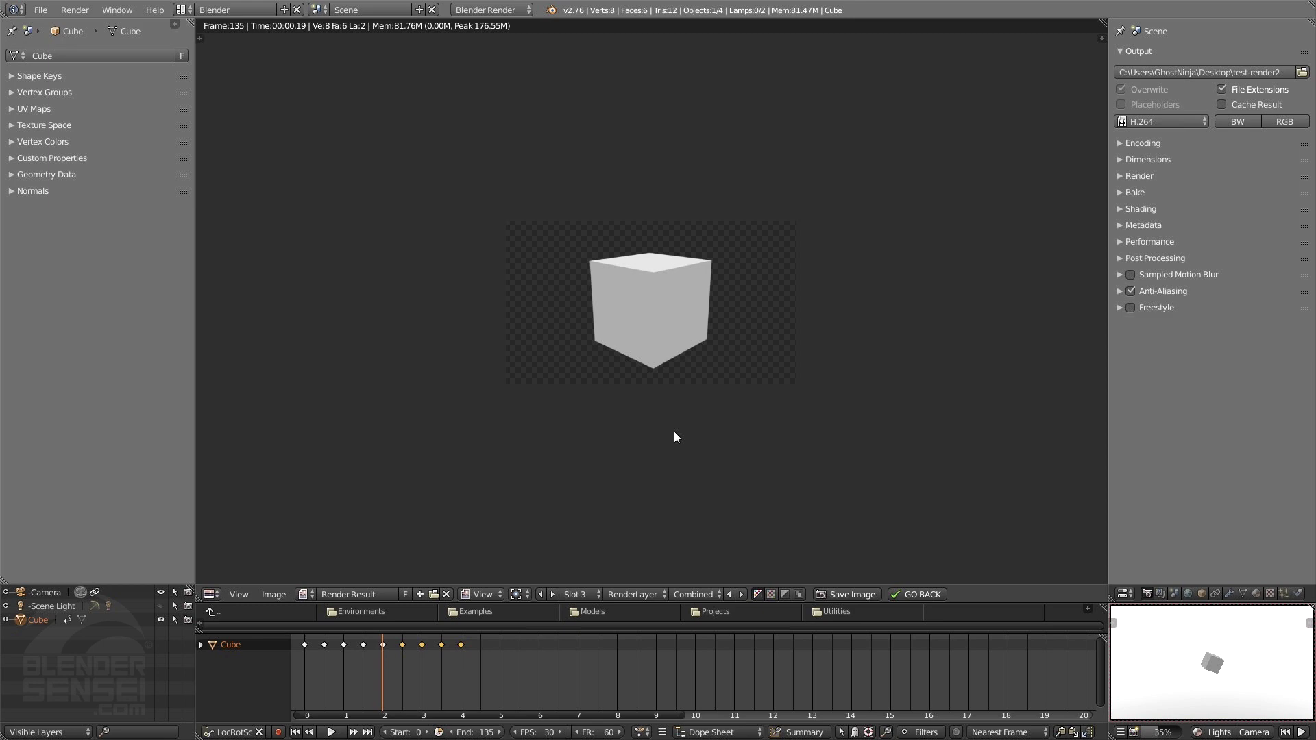
# Change the render output path's file name to an Animation2 folder on the desktop and set the file format to PNG.
pyautogui.click(1275, 72)
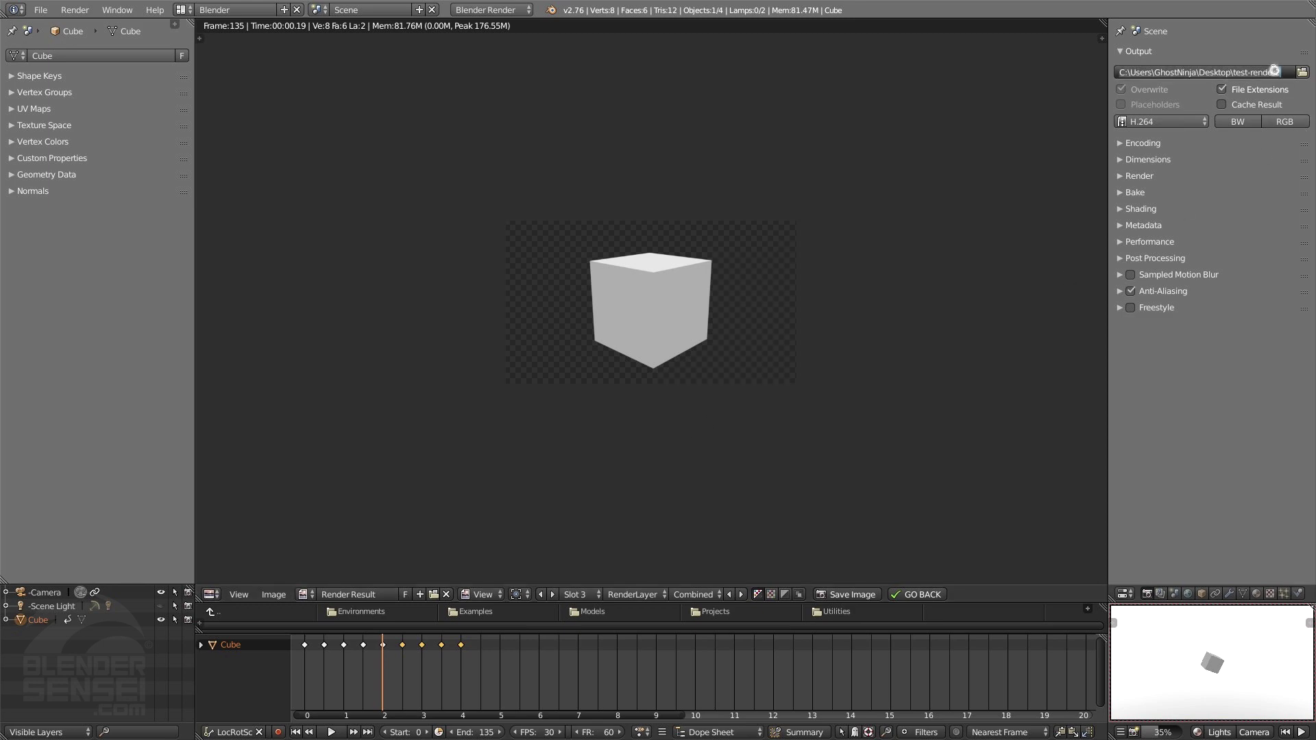
pyautogui.click(1284, 72)
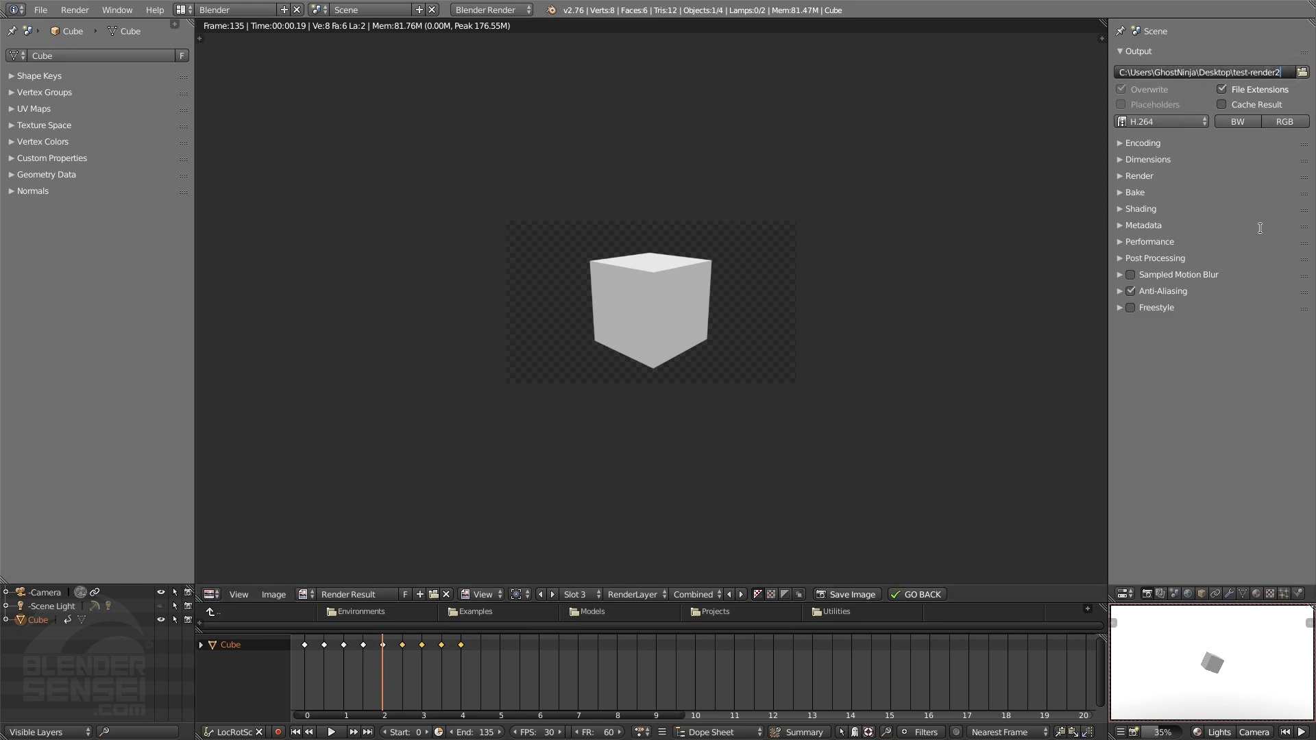
pyautogui.press('BackSpace')
pyautogui.press('BackSpace')
pyautogui.press('BackSpace')
pyautogui.press('BackSpace')
pyautogui.press('BackSpace')
pyautogui.press('BackSpace')
pyautogui.press('BackSpace')
pyautogui.press('BackSpace')
pyautogui.press('BackSpace')
pyautogui.press('BackSpace')
pyautogui.write('Animation2')
pyautogui.click(1163, 121)
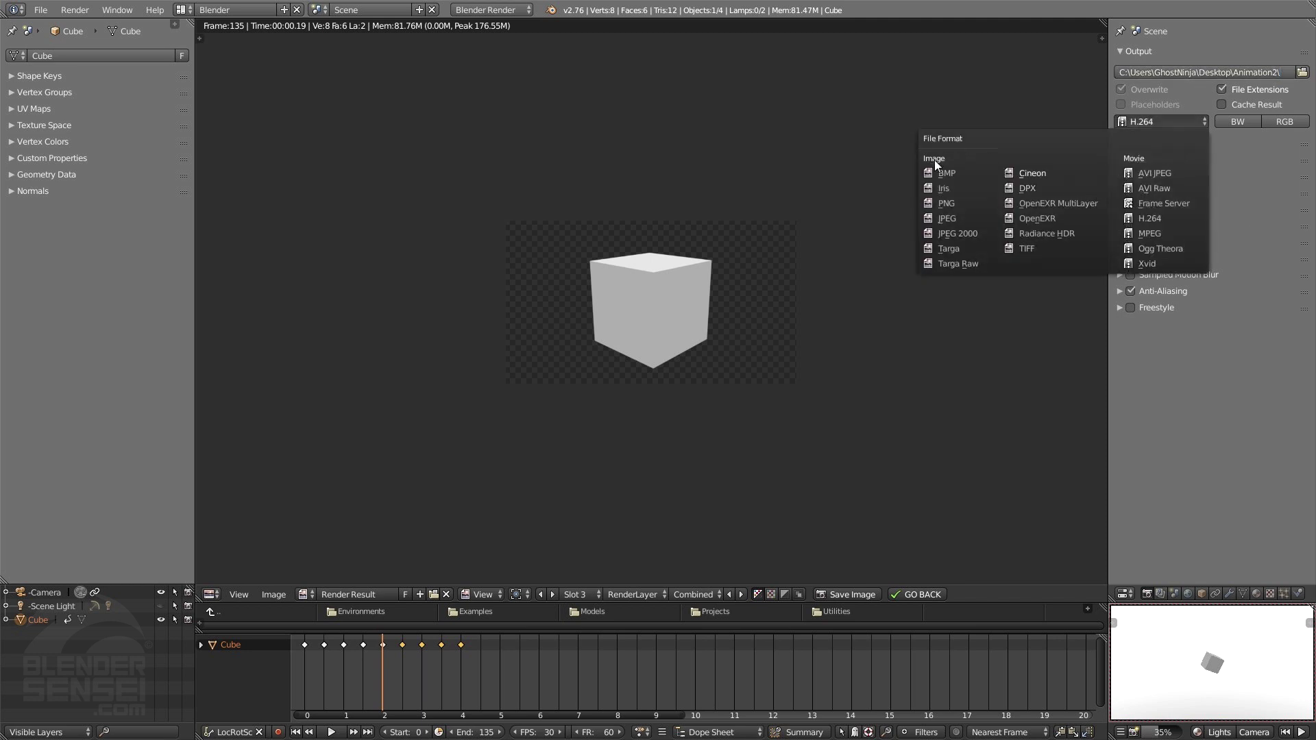
pyautogui.click(946, 203)
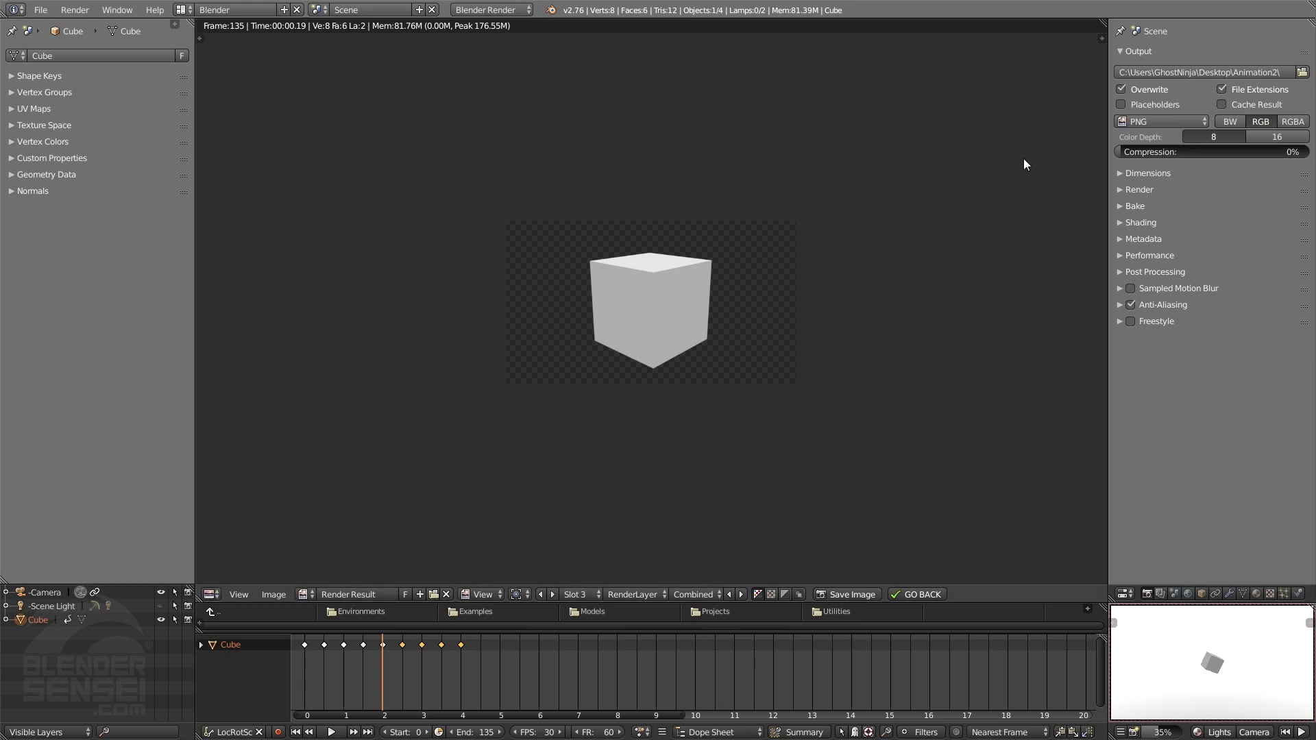
# Set the quick render output options to include the scene background, and render the animation as PNG frames.
pyautogui.click(1131, 732)
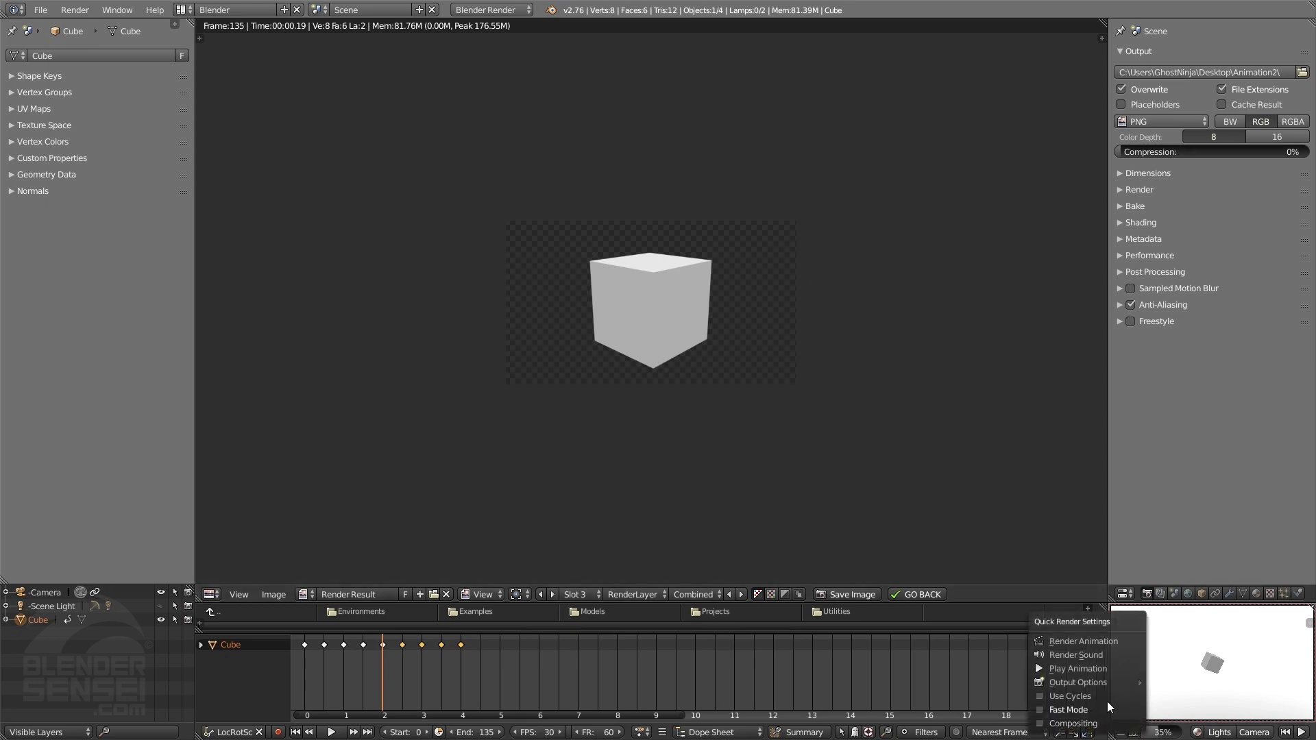
pyautogui.moveTo(1112, 685)
pyautogui.click(1174, 680)
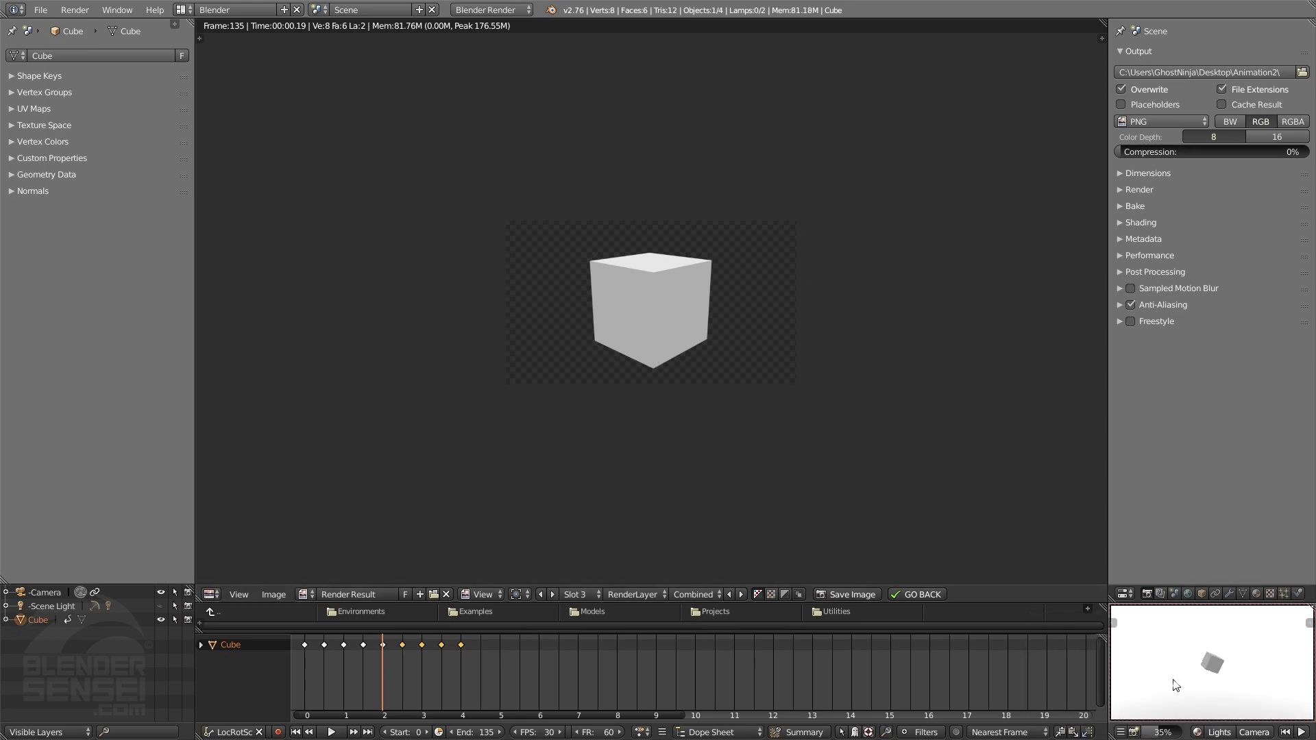
pyautogui.click(1121, 732)
pyautogui.moveTo(1106, 683)
pyautogui.click(1121, 732)
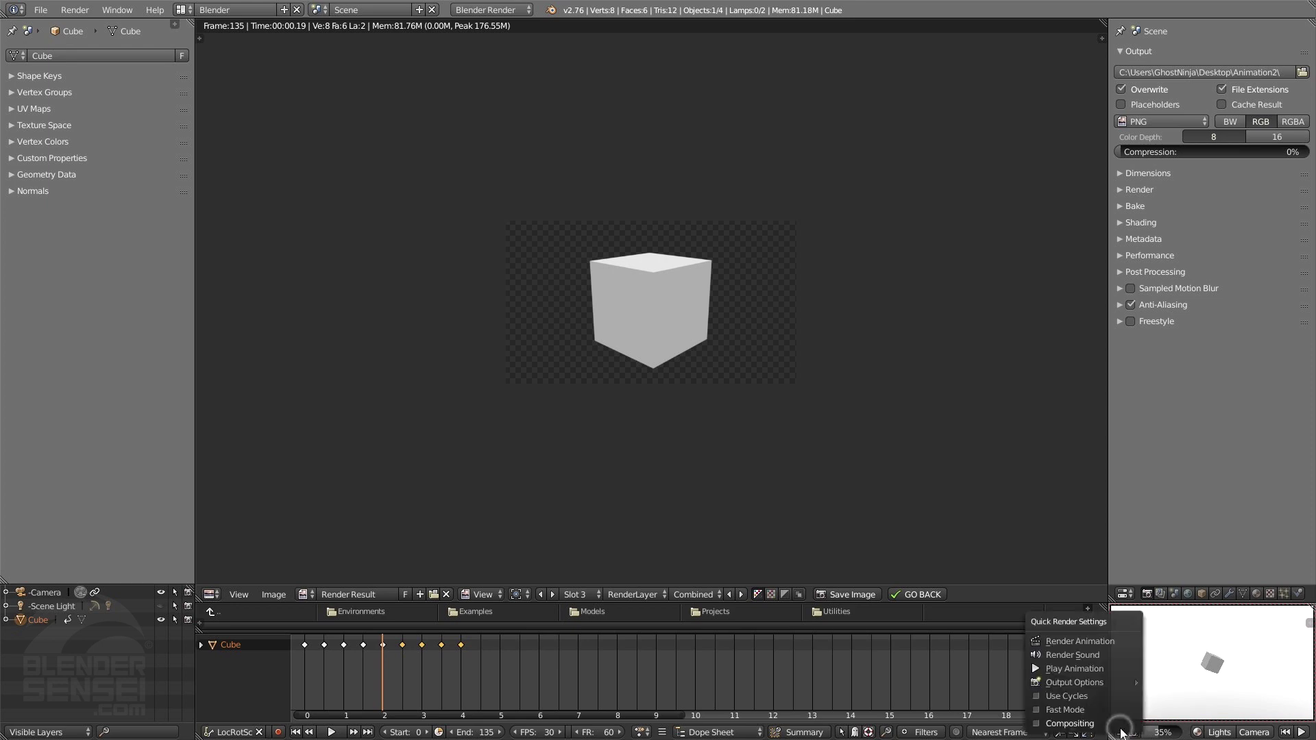
pyautogui.click(1089, 645)
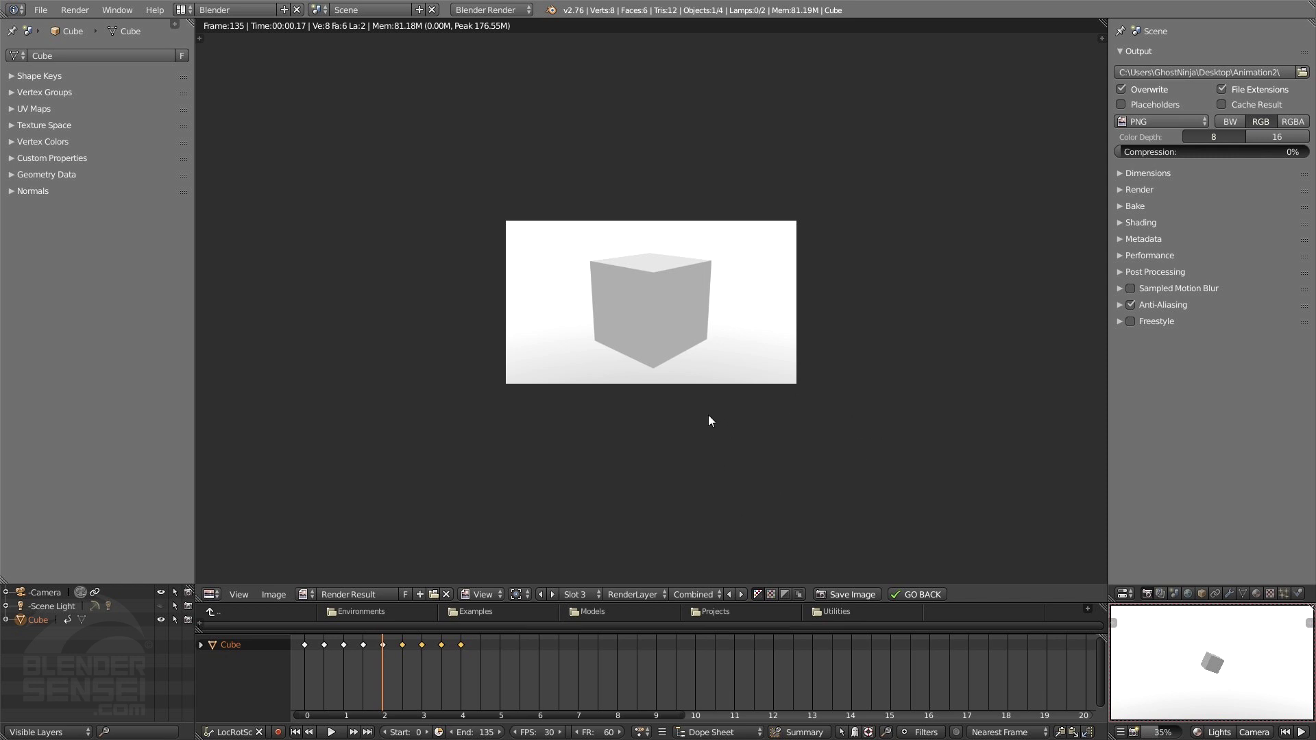
# Play back the PNG animation rendered with the background, and close the player window.
pyautogui.click(1125, 732)
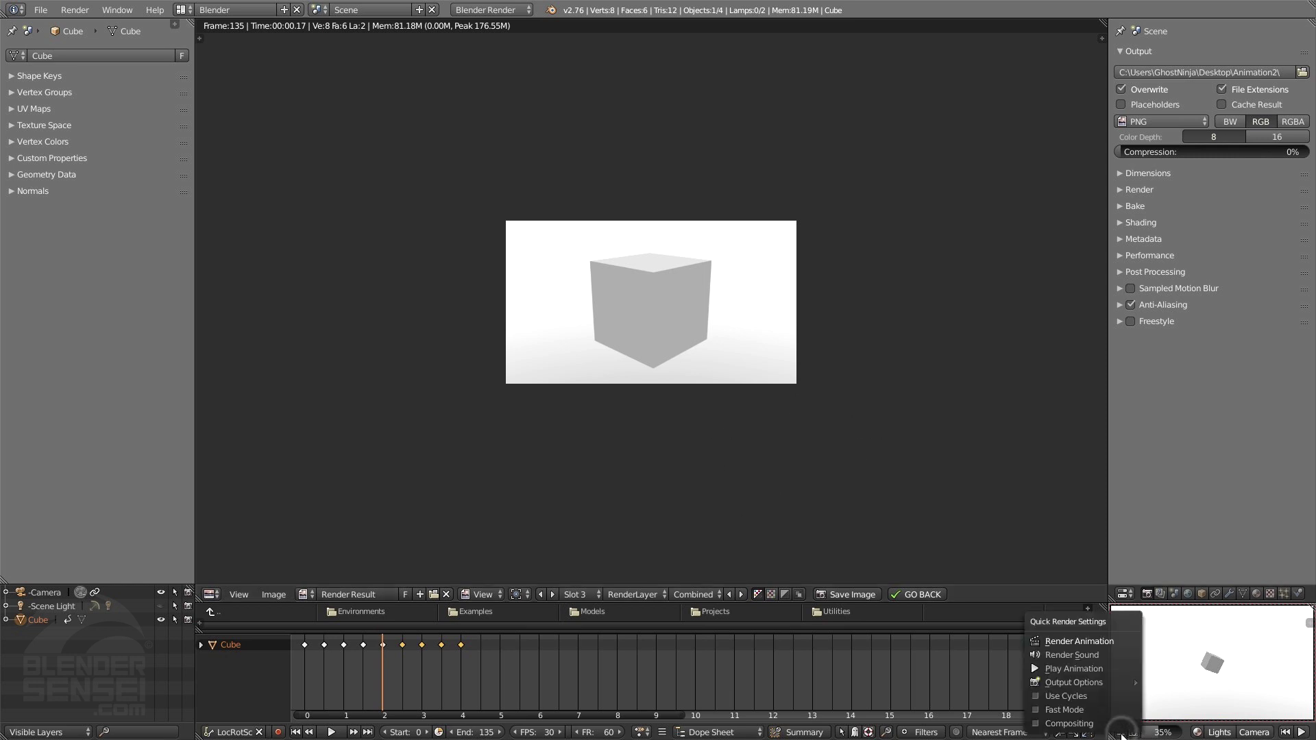
pyautogui.click(1067, 669)
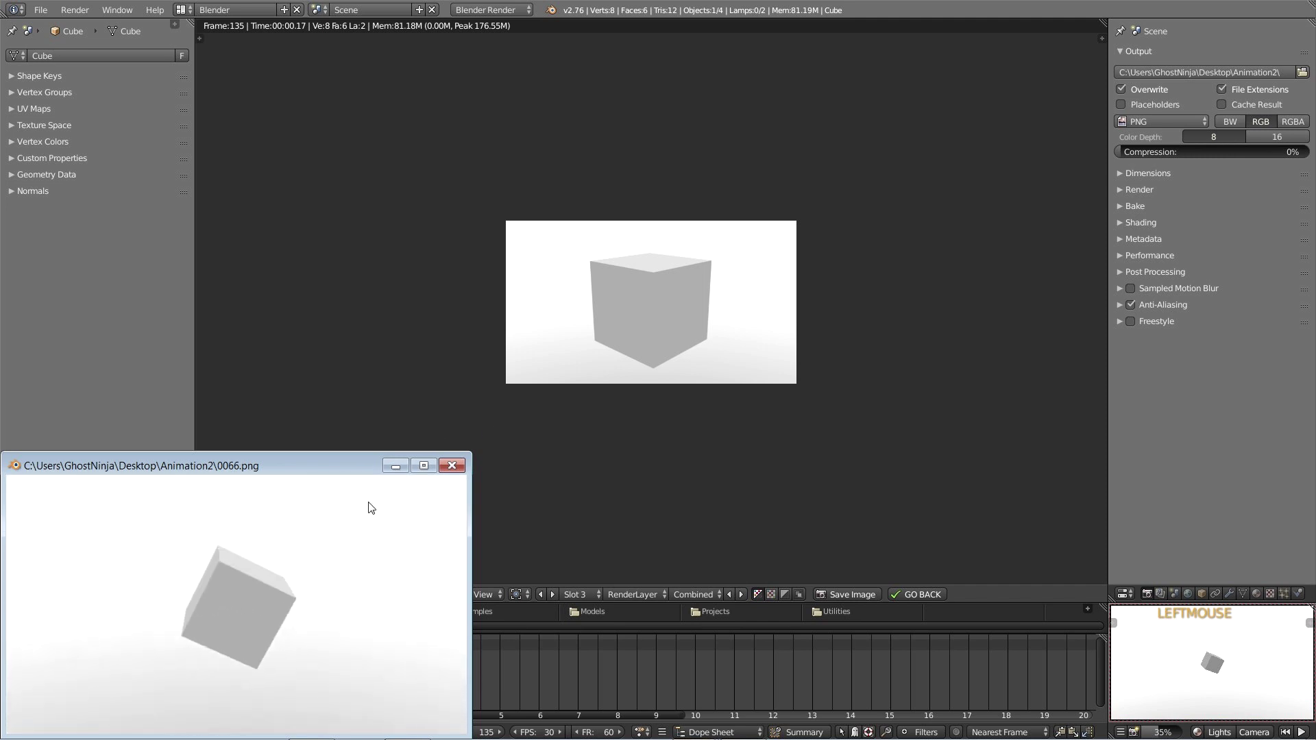
pyautogui.moveTo(339, 467); pyautogui.dragTo(412, 424)
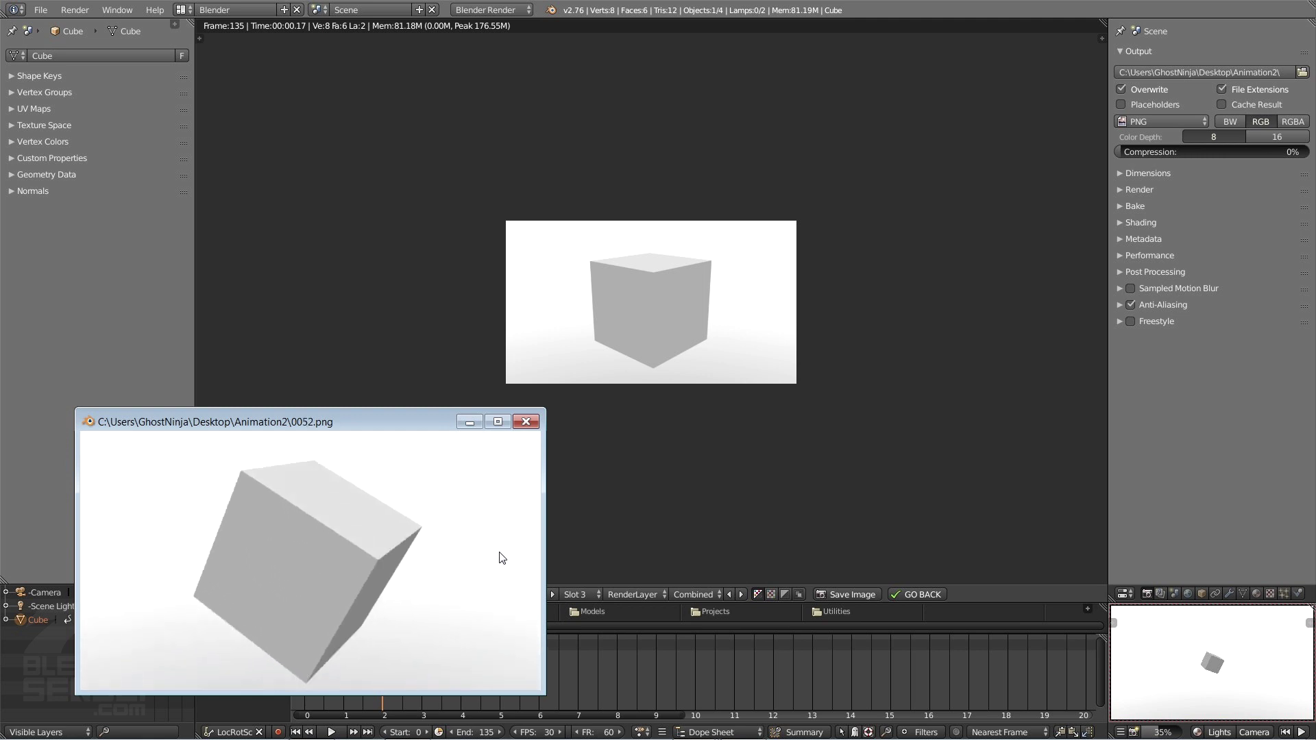
pyautogui.click(530, 423)
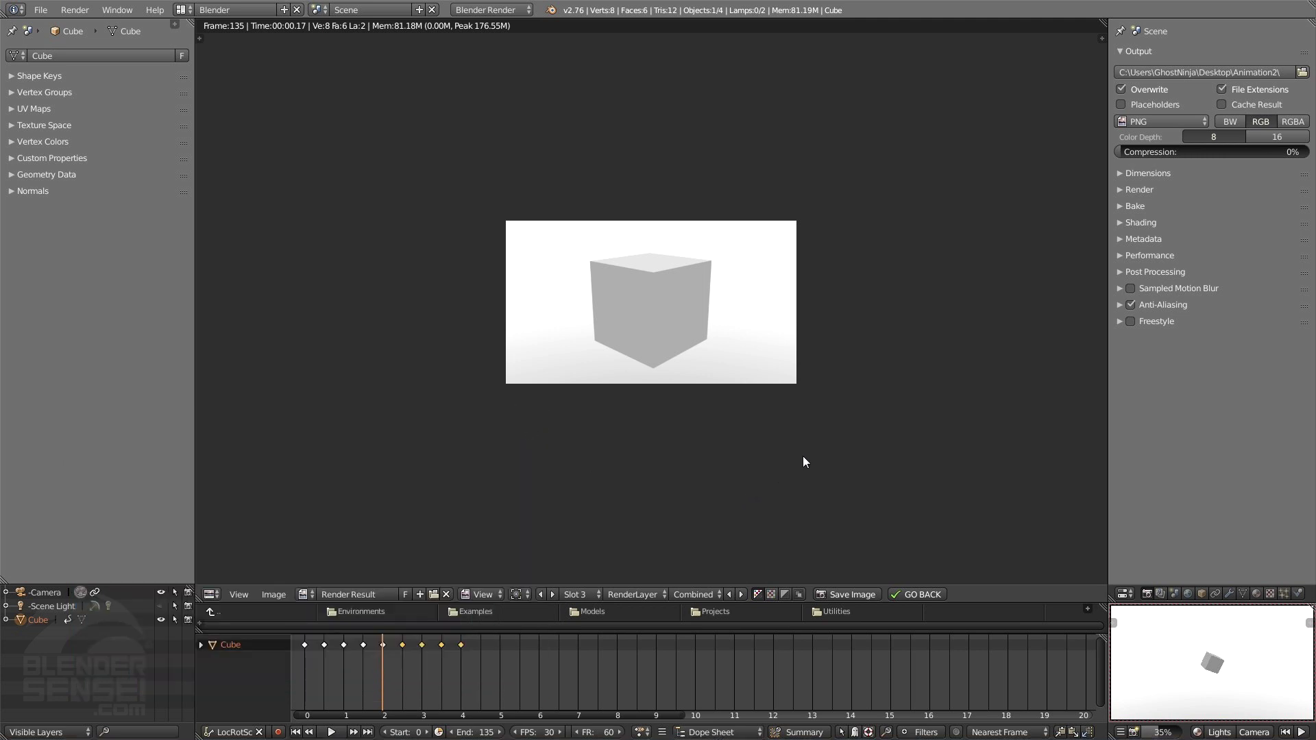
# Switch to the desktop, place the Animation2 folder beside the Animation folder, and return to Blender.
pyautogui.press('super')
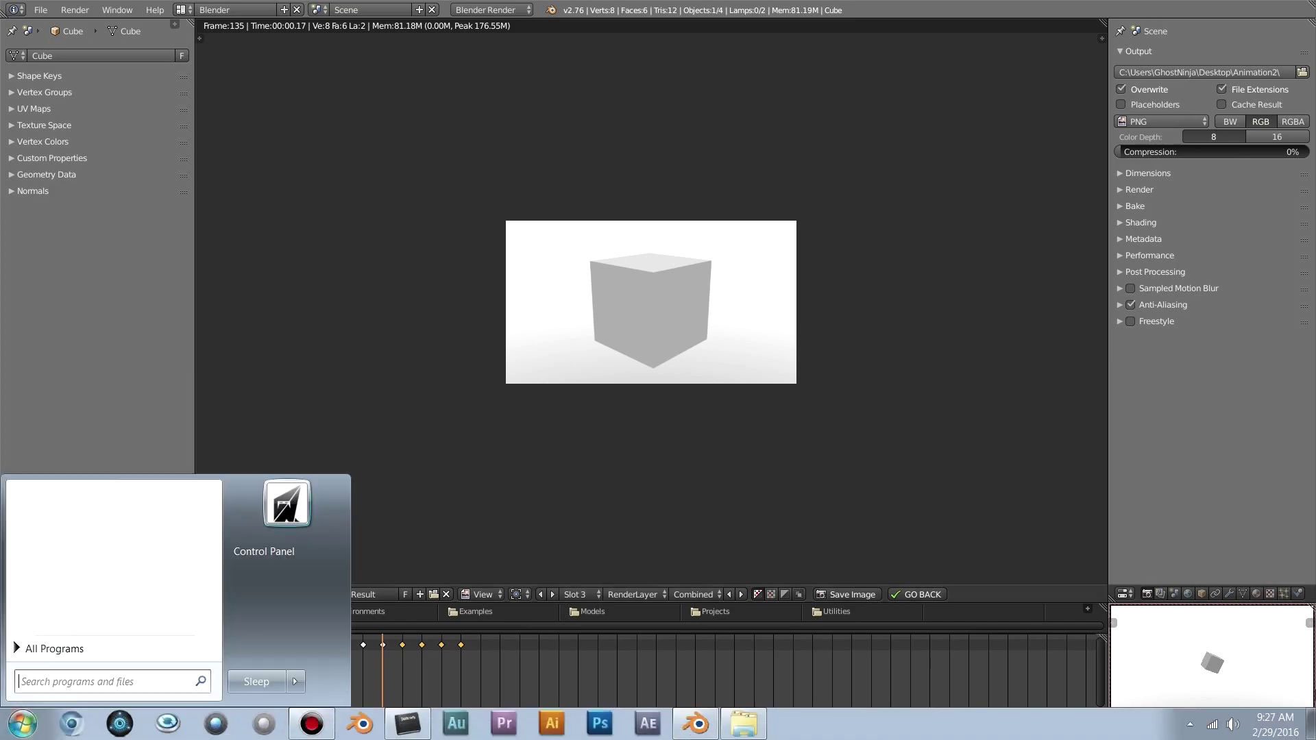
pyautogui.click(1311, 728)
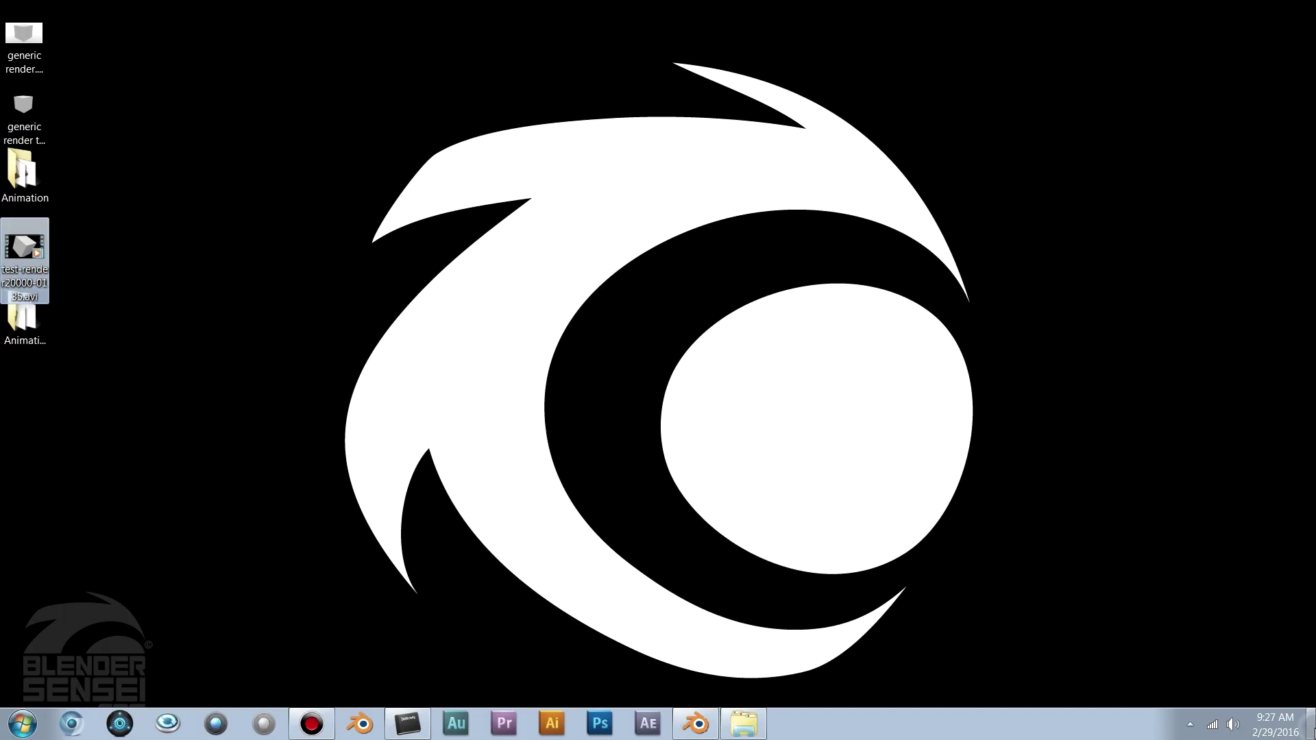
pyautogui.click(262, 255)
pyautogui.click(31, 334)
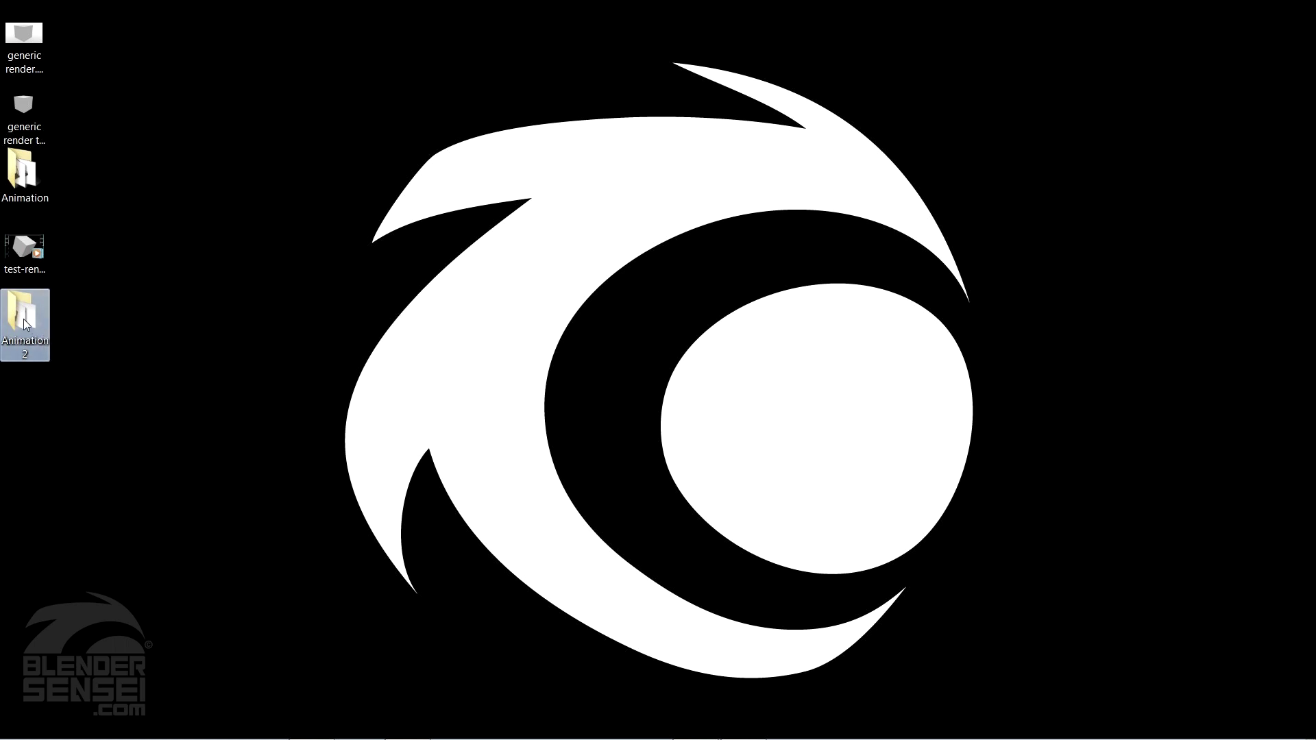
pyautogui.moveTo(24, 323); pyautogui.dragTo(97, 181)
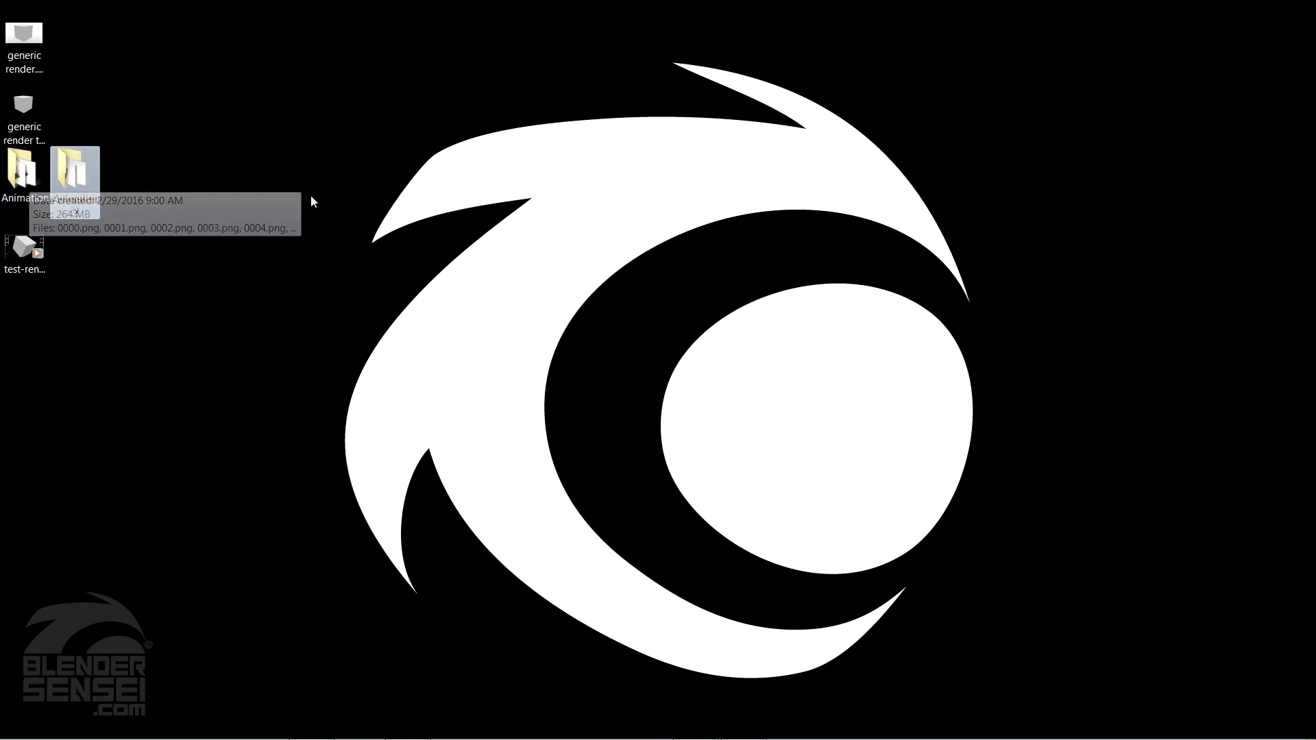
pyautogui.click(703, 726)
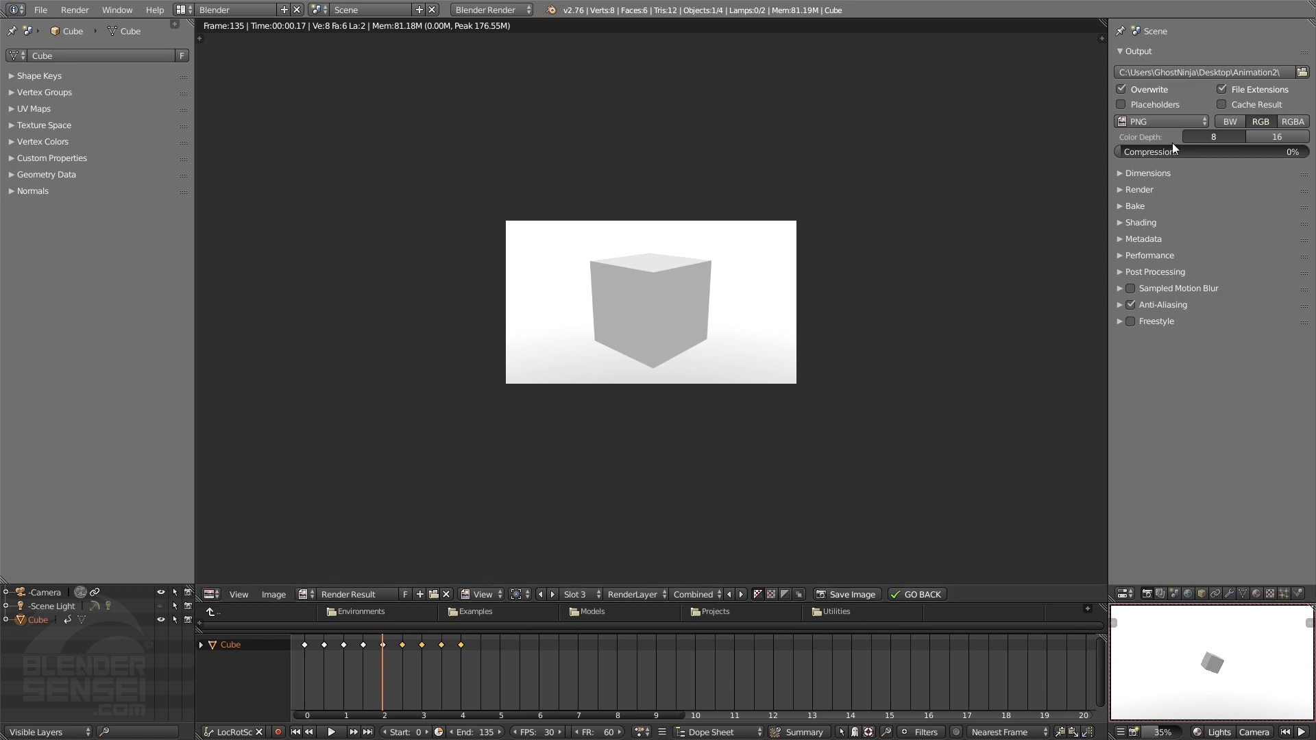
# Leave the render result and return to the 3D viewport.
pyautogui.click(1173, 122)
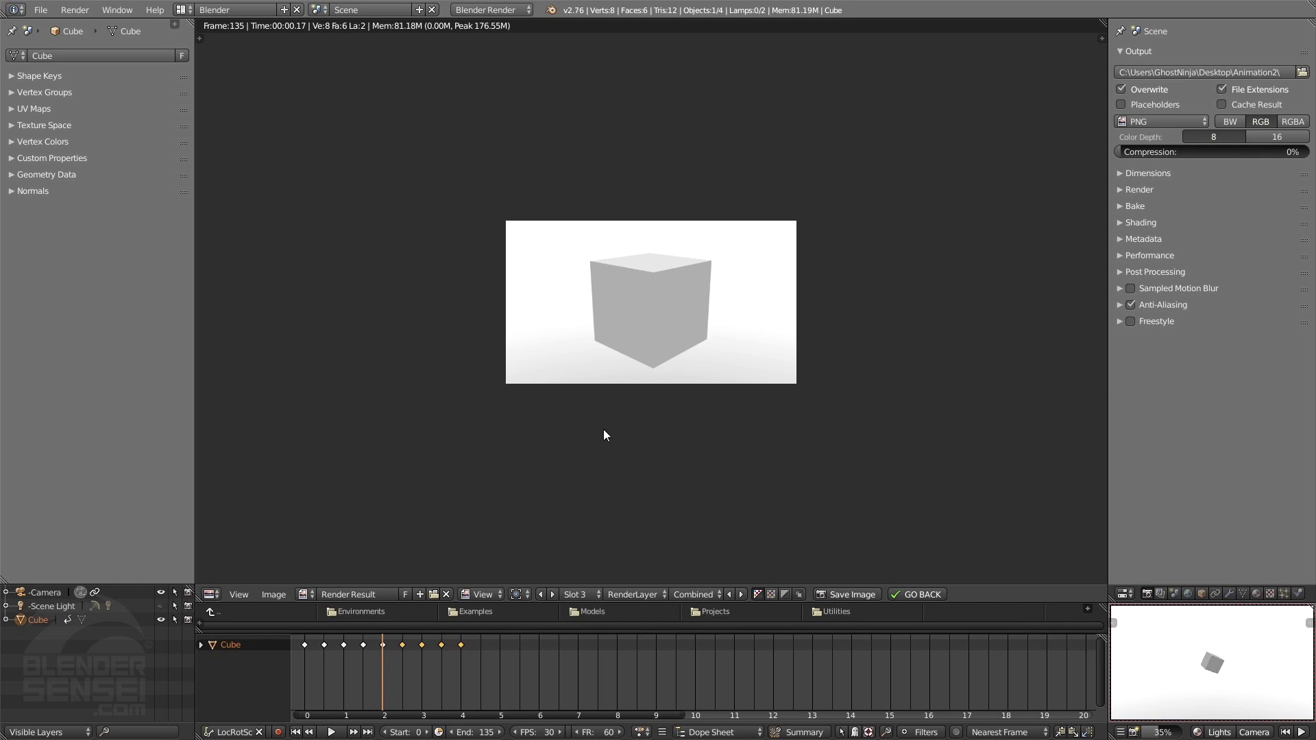
pyautogui.click(935, 594)
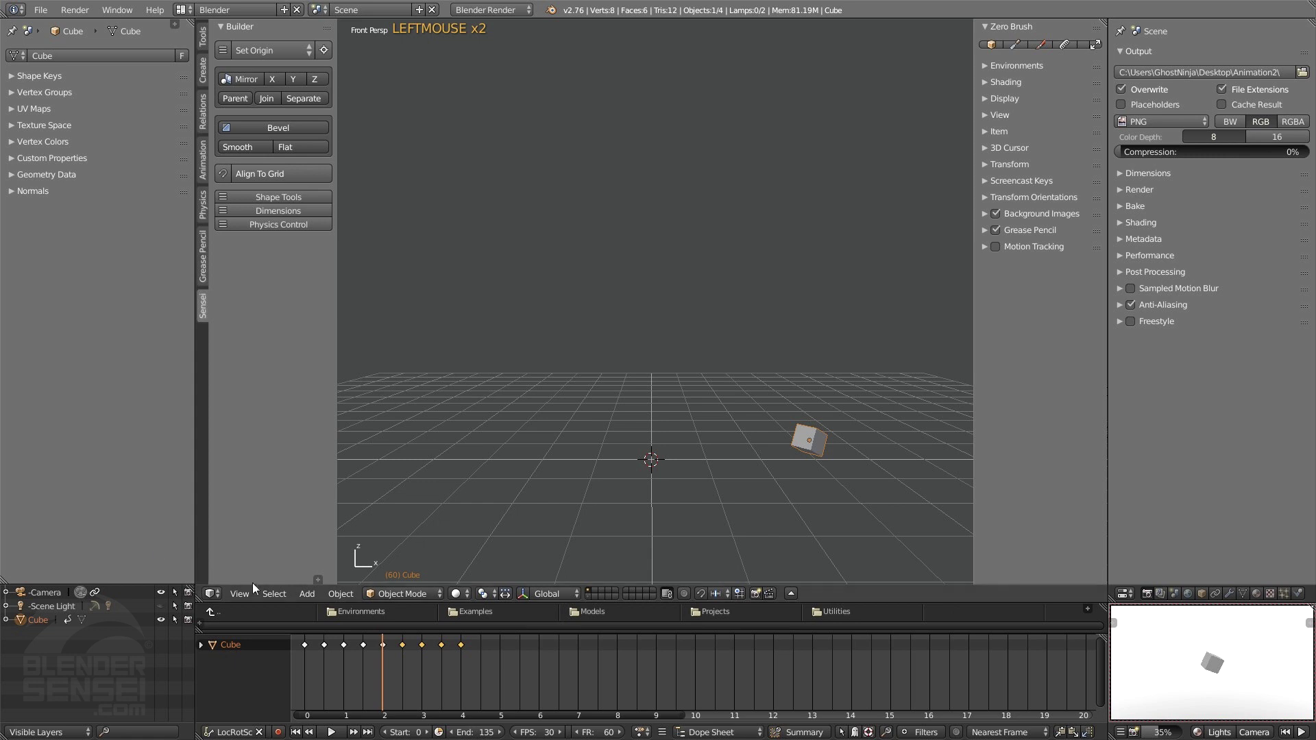
pyautogui.click(218, 594)
# Switch to Adobe After Effects and import the desktop Animation folder's frames as a PNG sequence starting at 0000.png.
pyautogui.press('super')
pyautogui.click(652, 726)
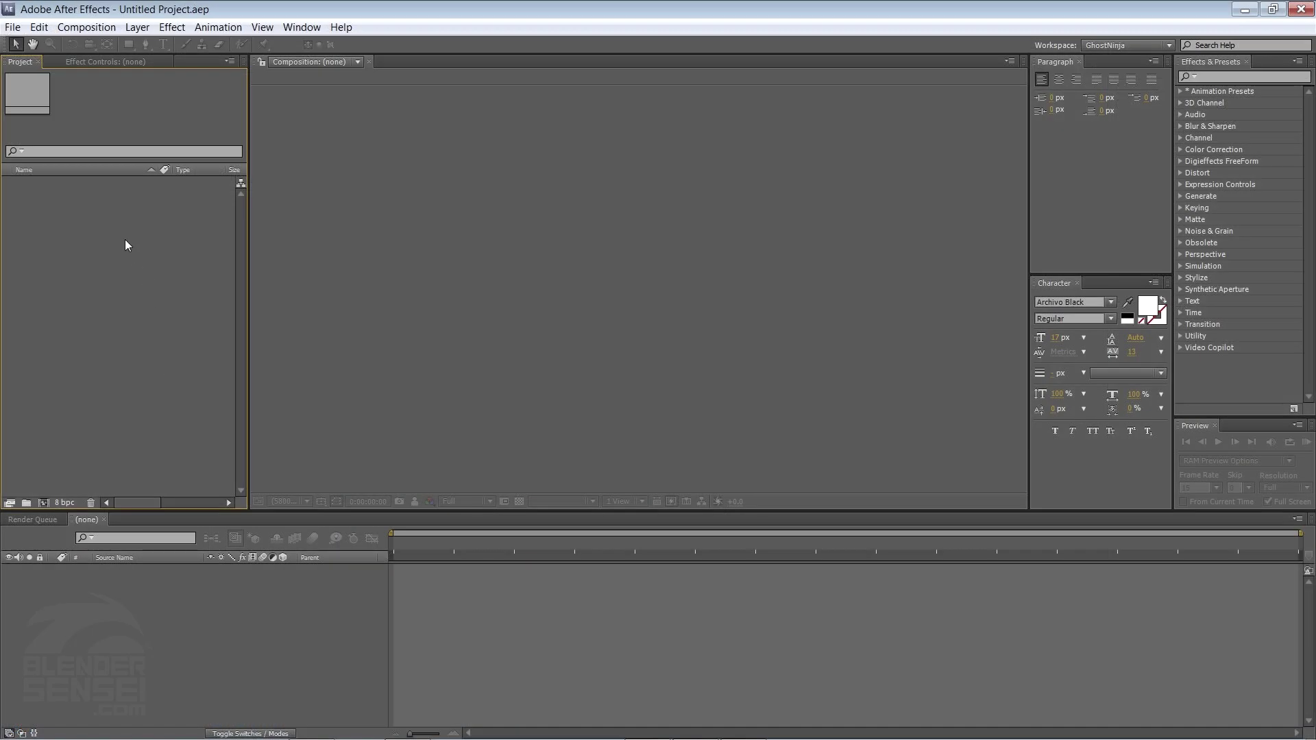
pyautogui.doubleClick(125, 241)
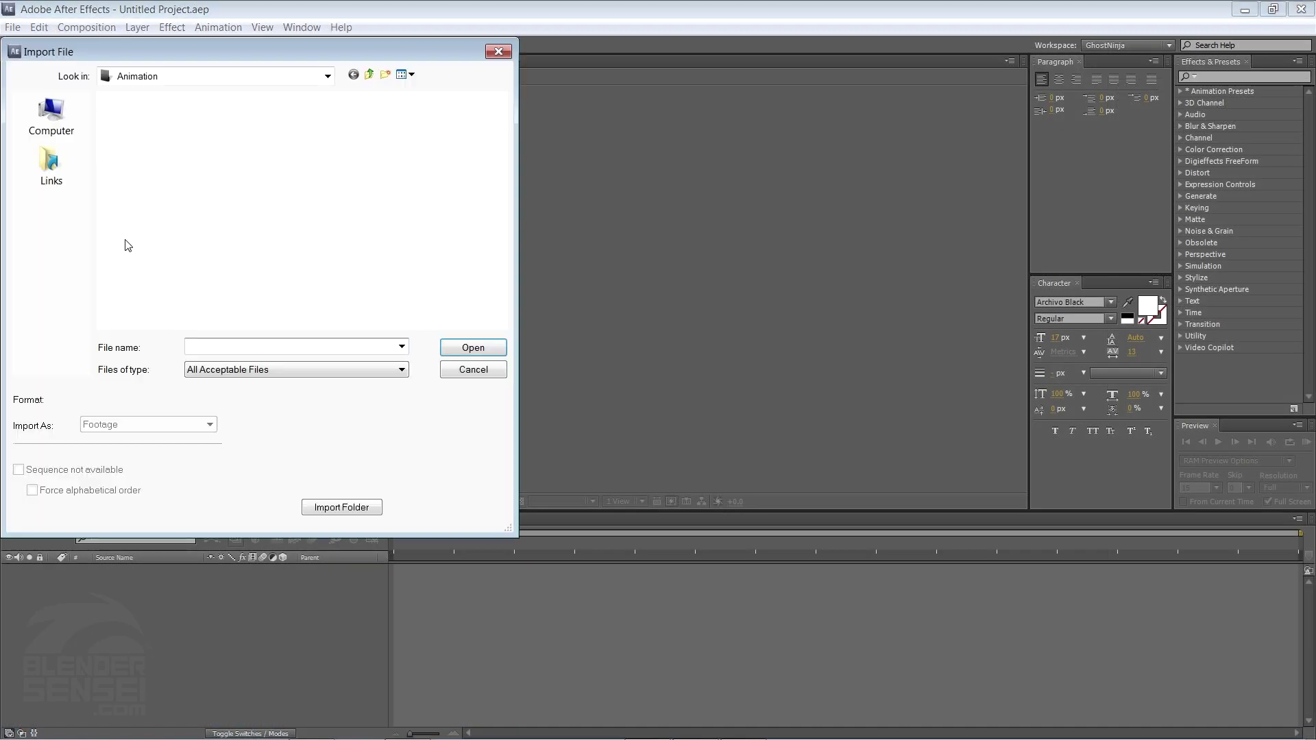
pyautogui.press('BackSpace')
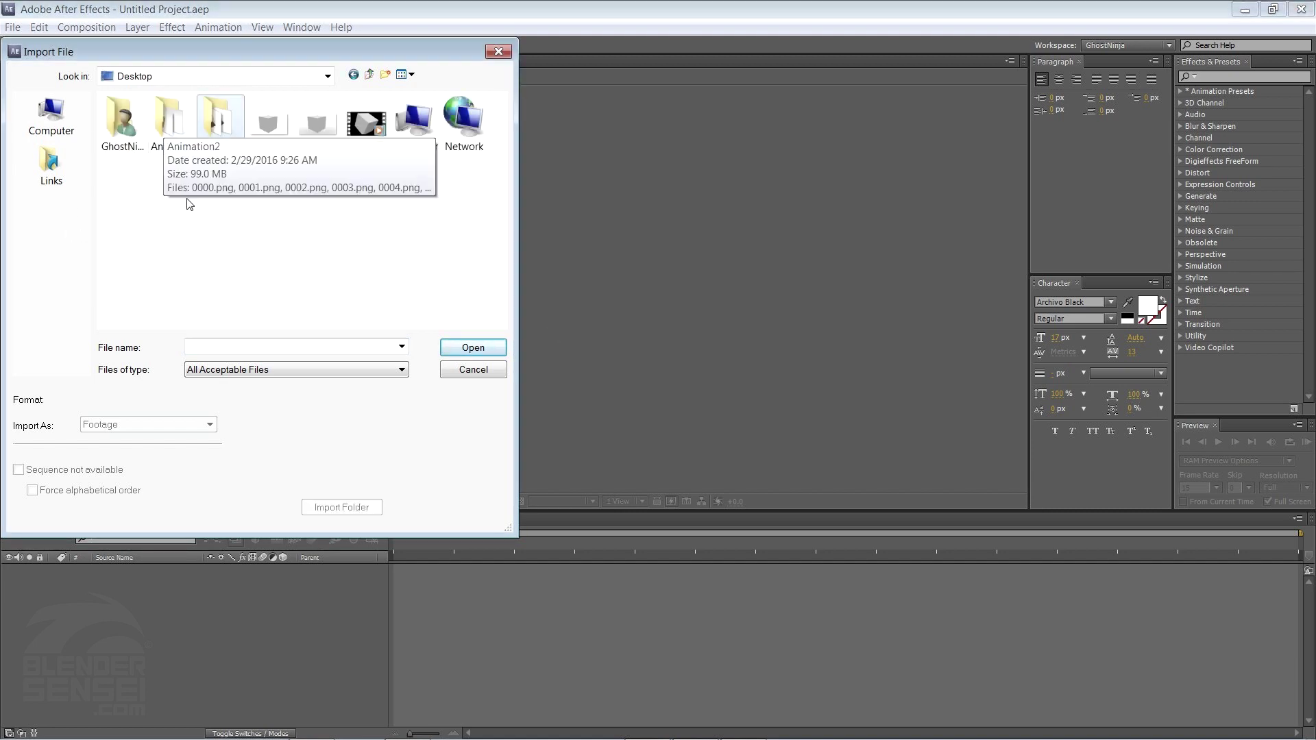
pyautogui.doubleClick(220, 127)
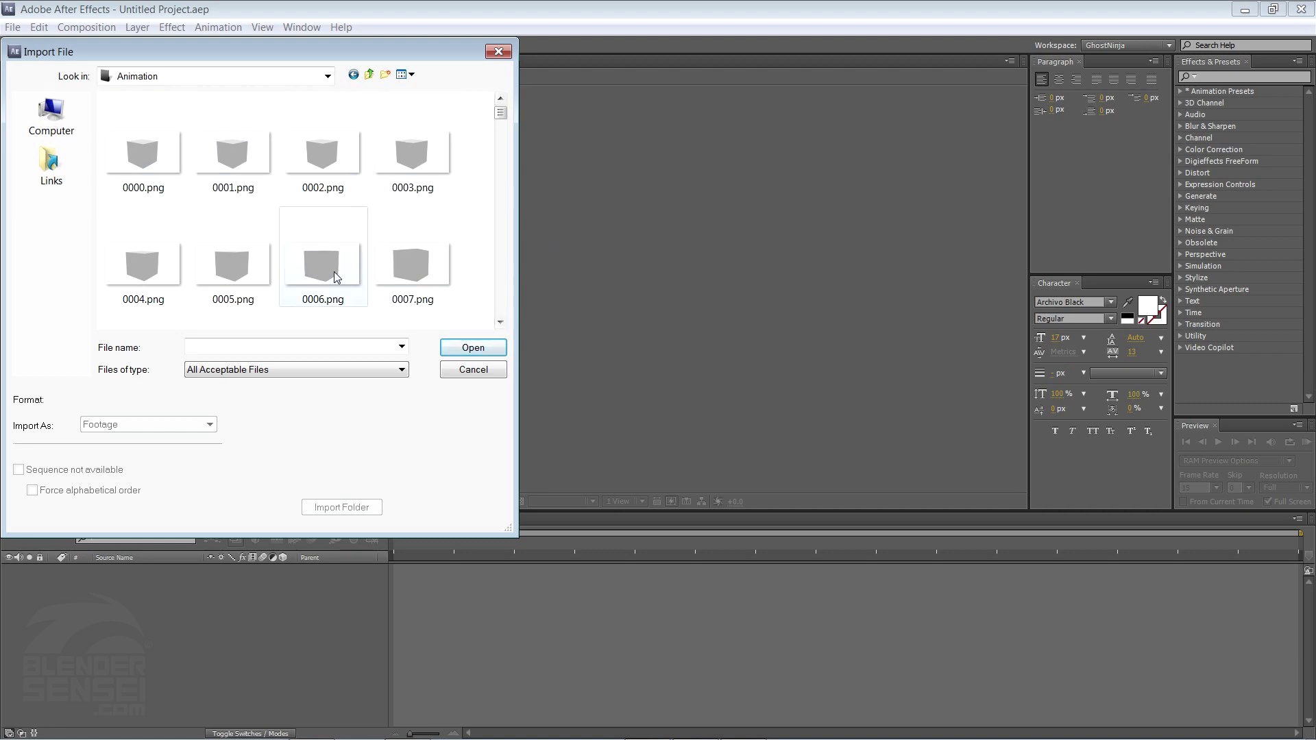
pyautogui.click(145, 155)
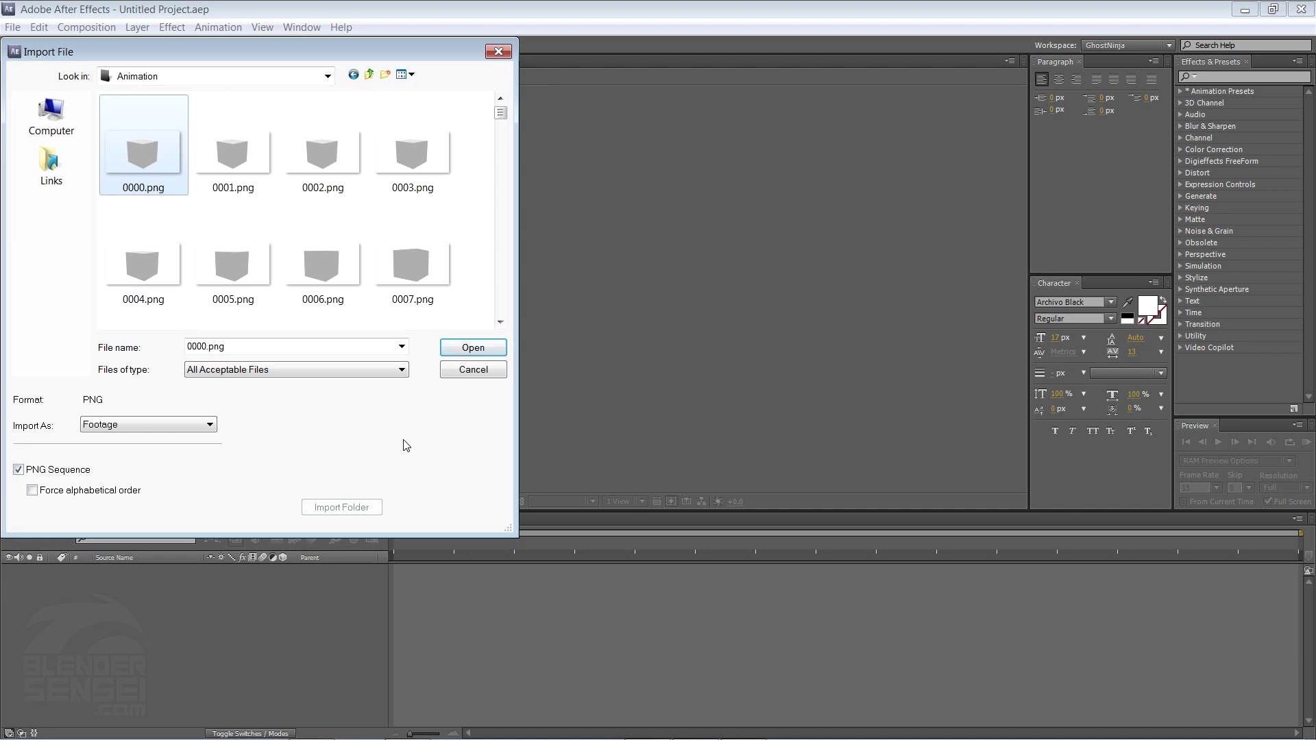
pyautogui.click(471, 347)
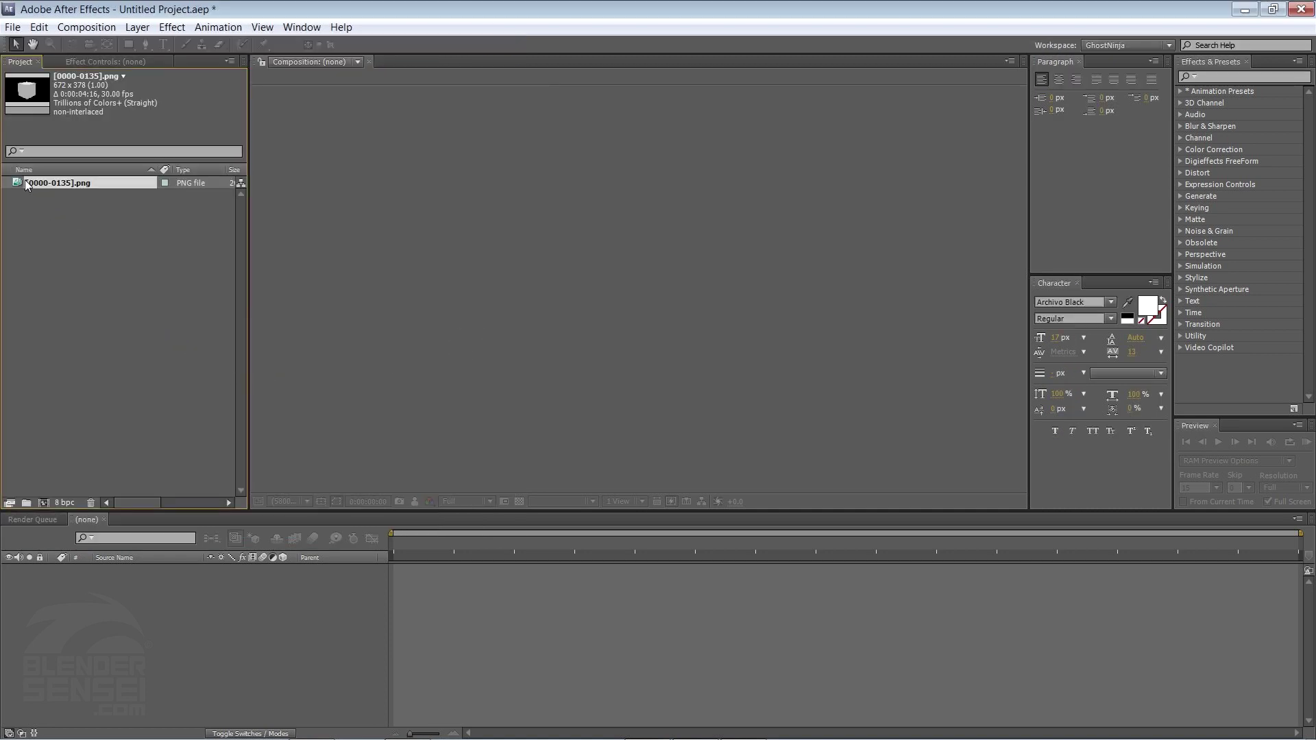
# Create a composition from the imported [0000-0135].png sequence, preview its playback, and return to the first frame.
pyautogui.moveTo(17, 185); pyautogui.dragTo(43, 503)
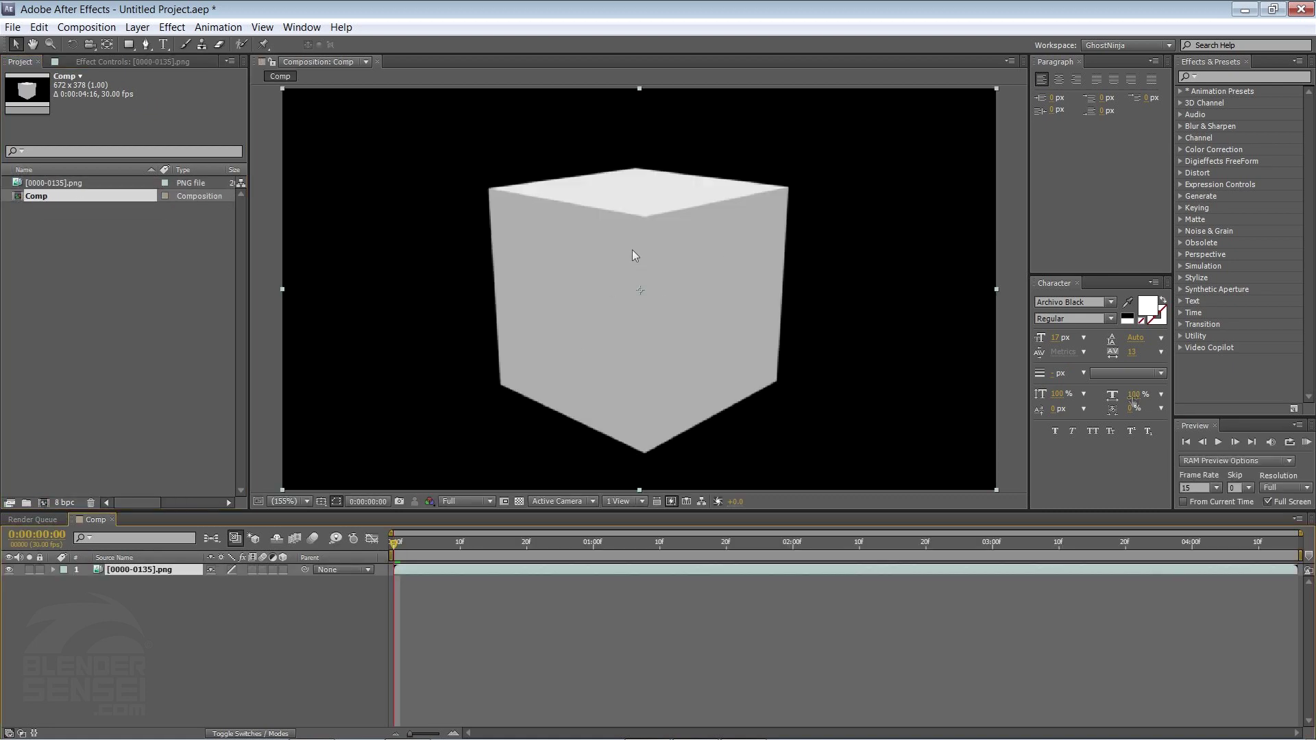
pyautogui.click(1218, 442)
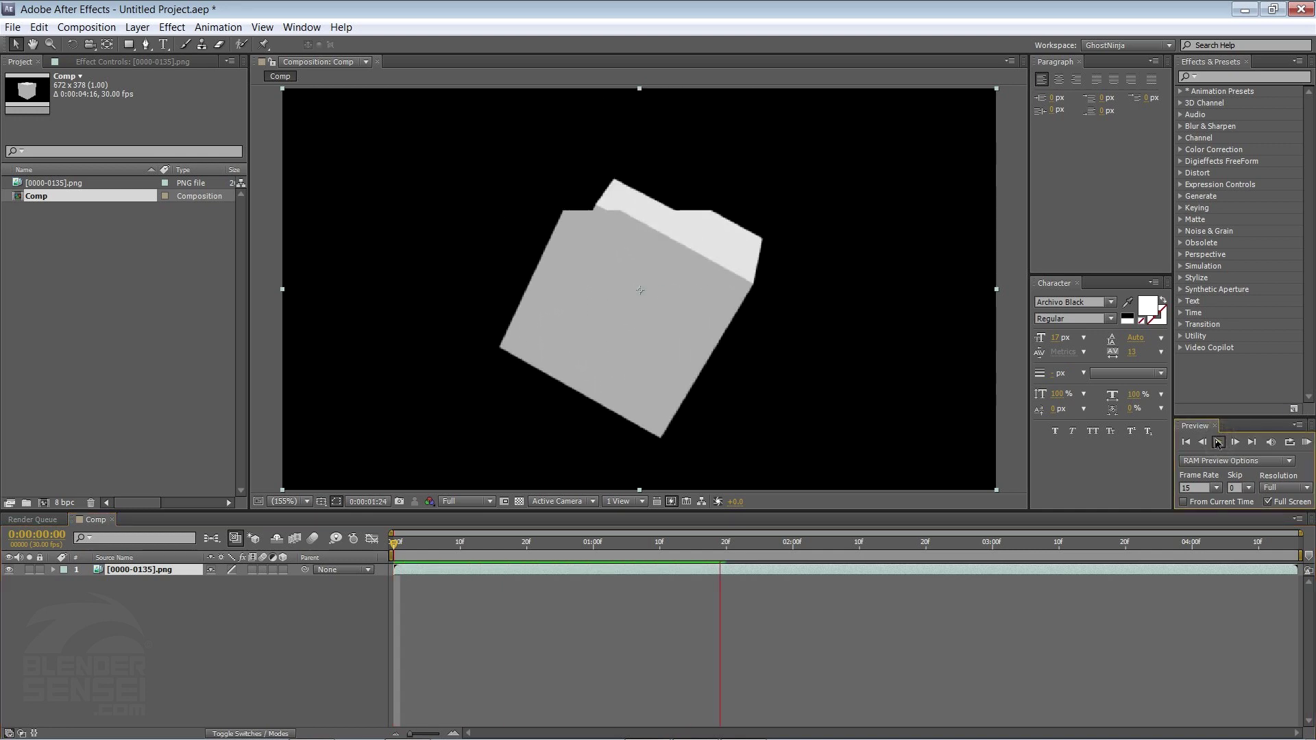
pyautogui.click(1218, 442)
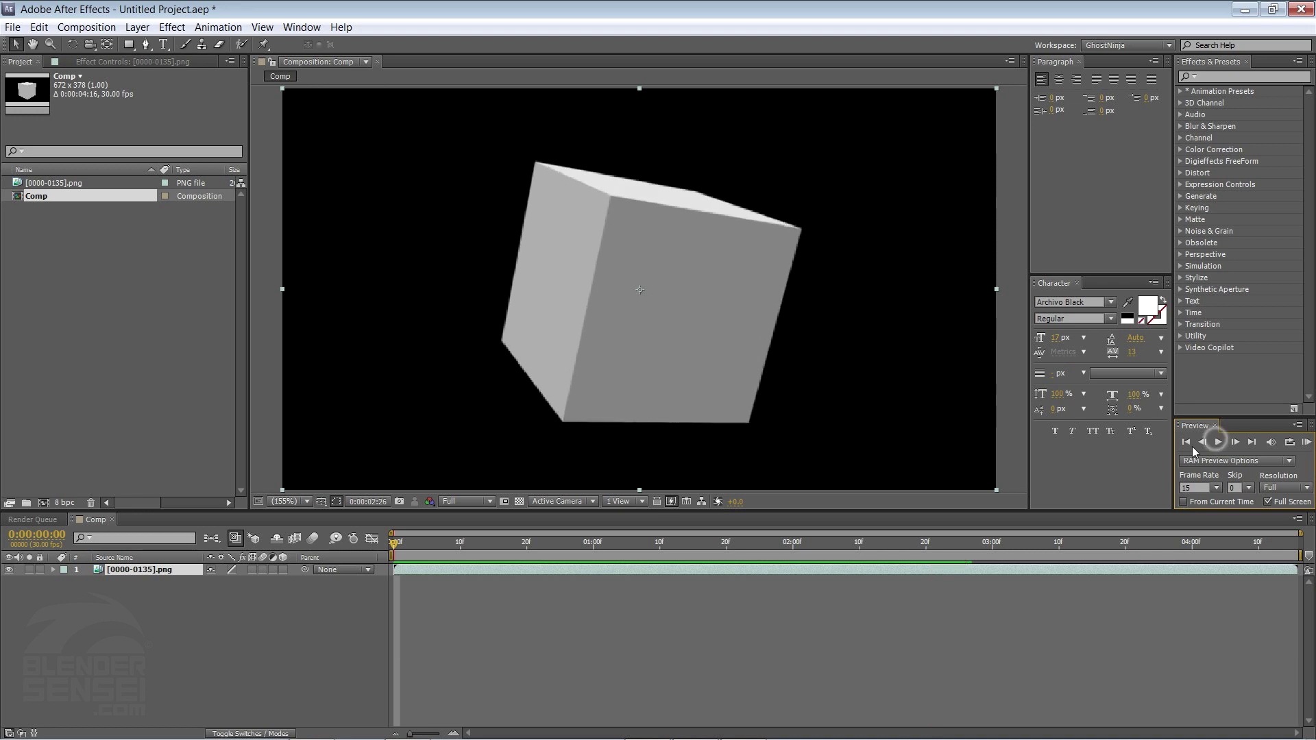
pyautogui.click(1188, 443)
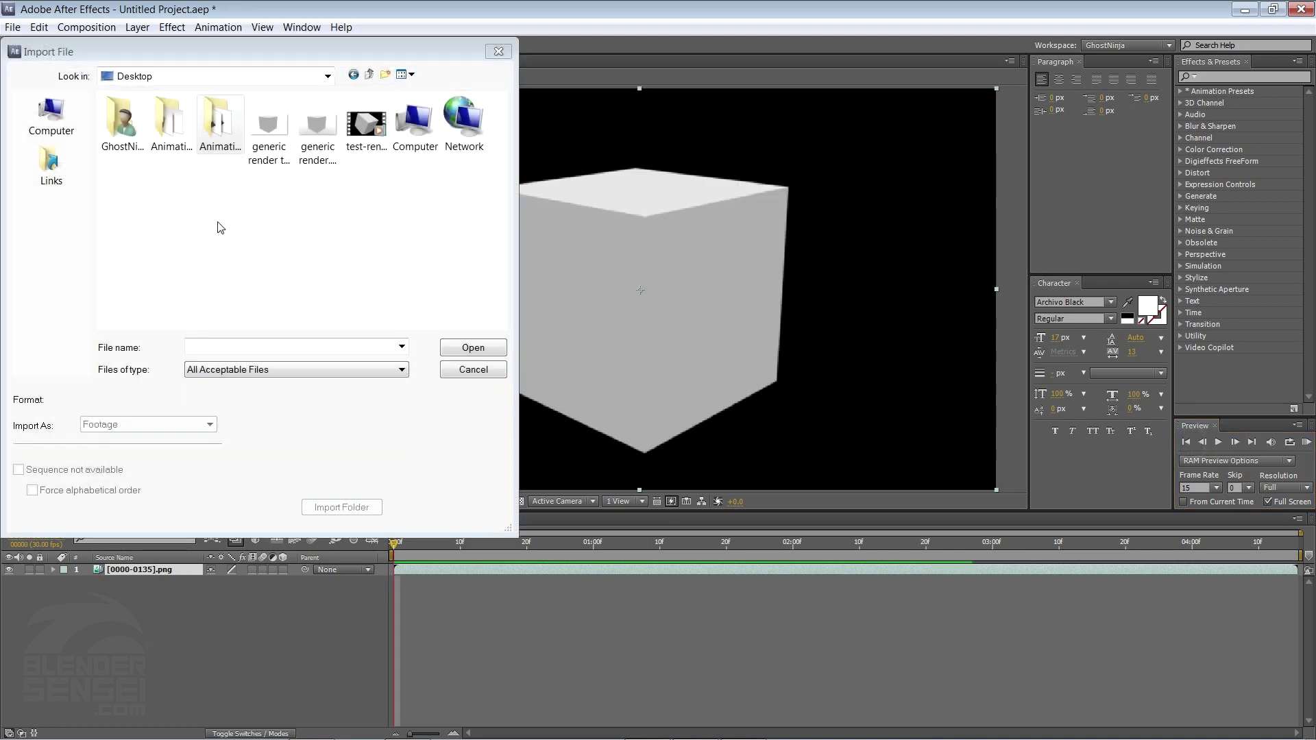
# Import the desktop Animation2 folder's frames as a PNG sequence starting at 0000.png.
pyautogui.doubleClick(170, 140)
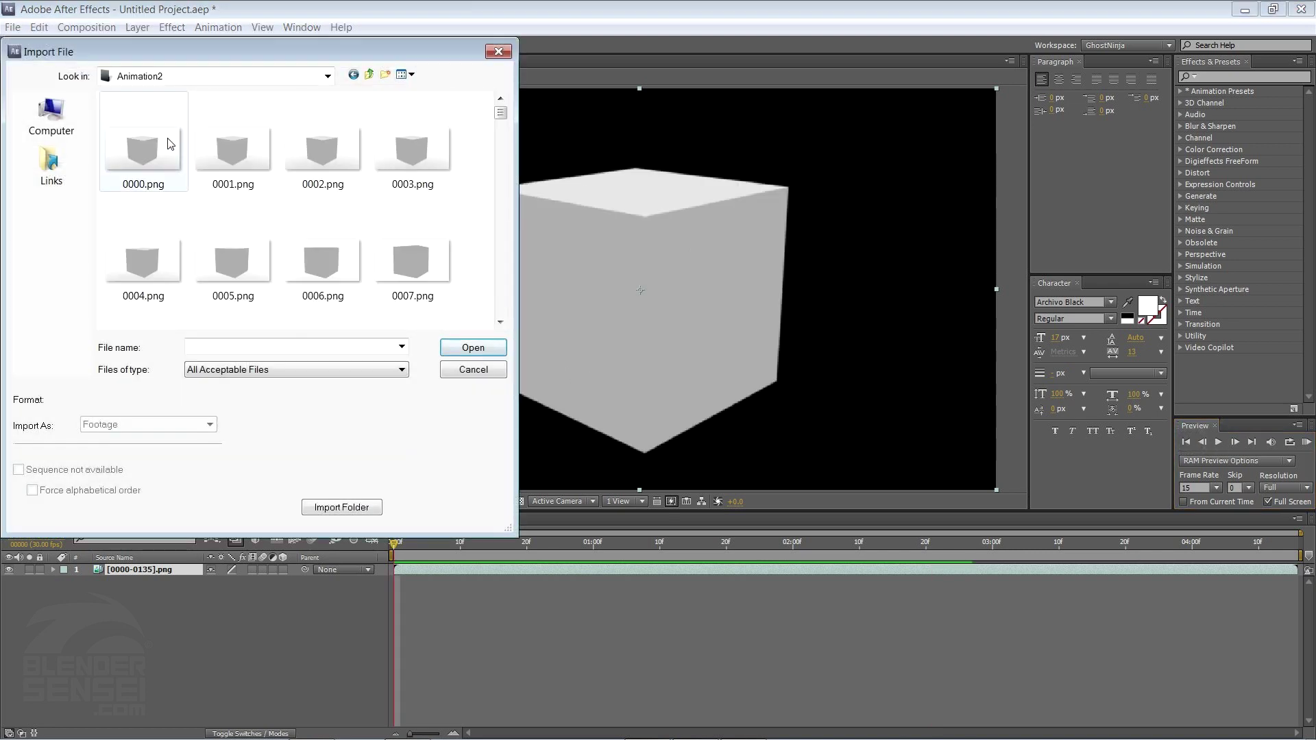
pyautogui.click(154, 158)
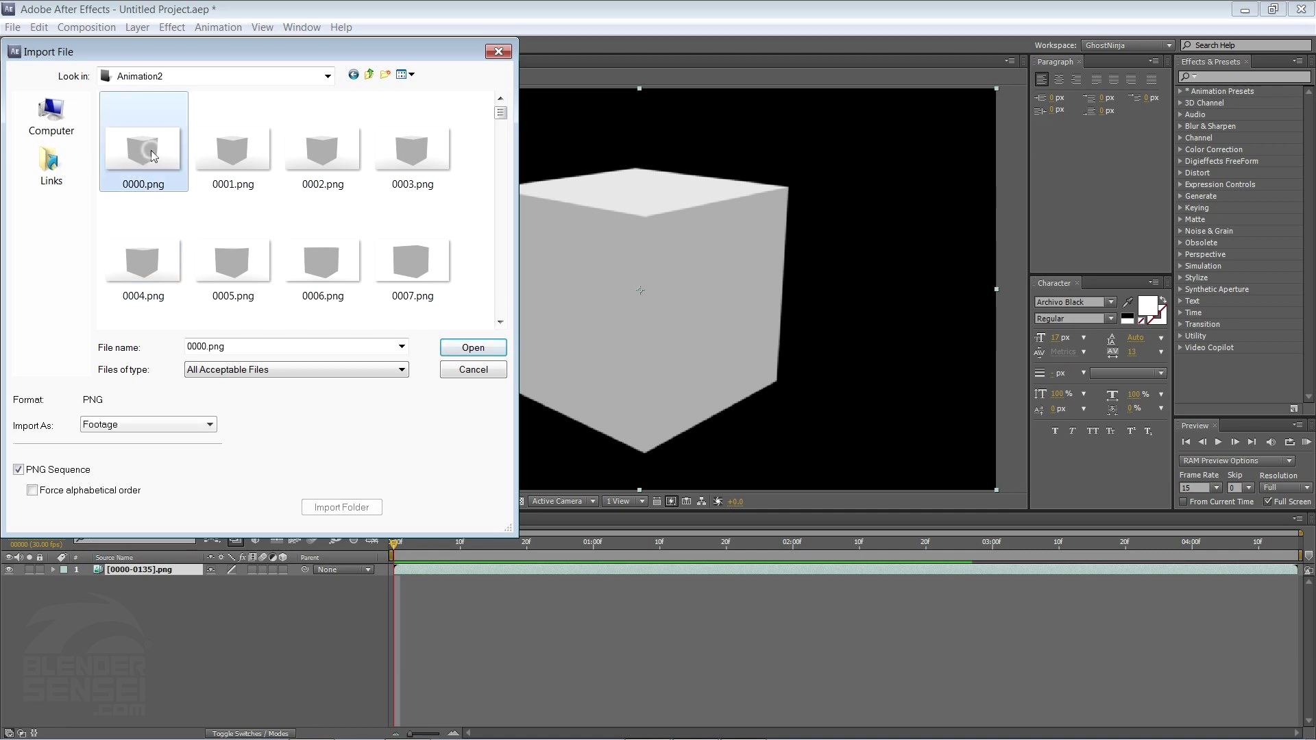
pyautogui.click(479, 347)
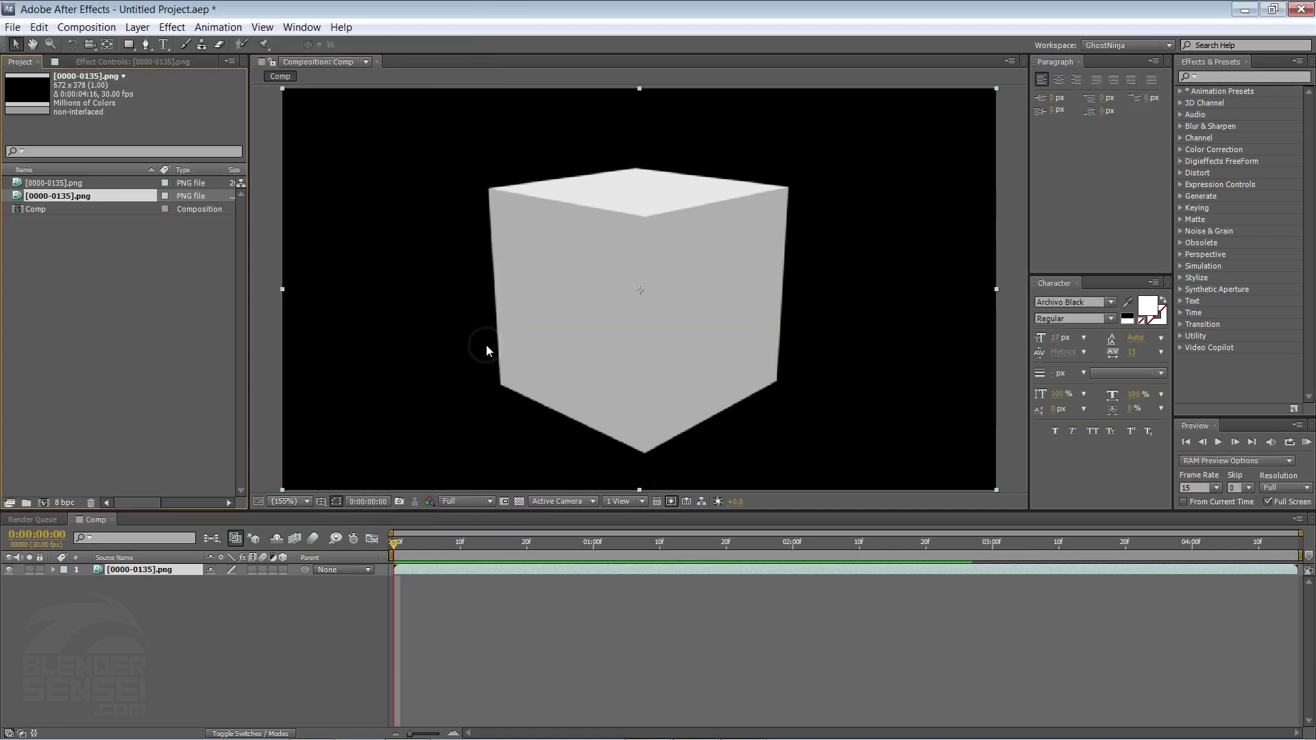
# Rename the newly imported Animation2 sequence as "with background" in the project.
pyautogui.rightClick(63, 196)
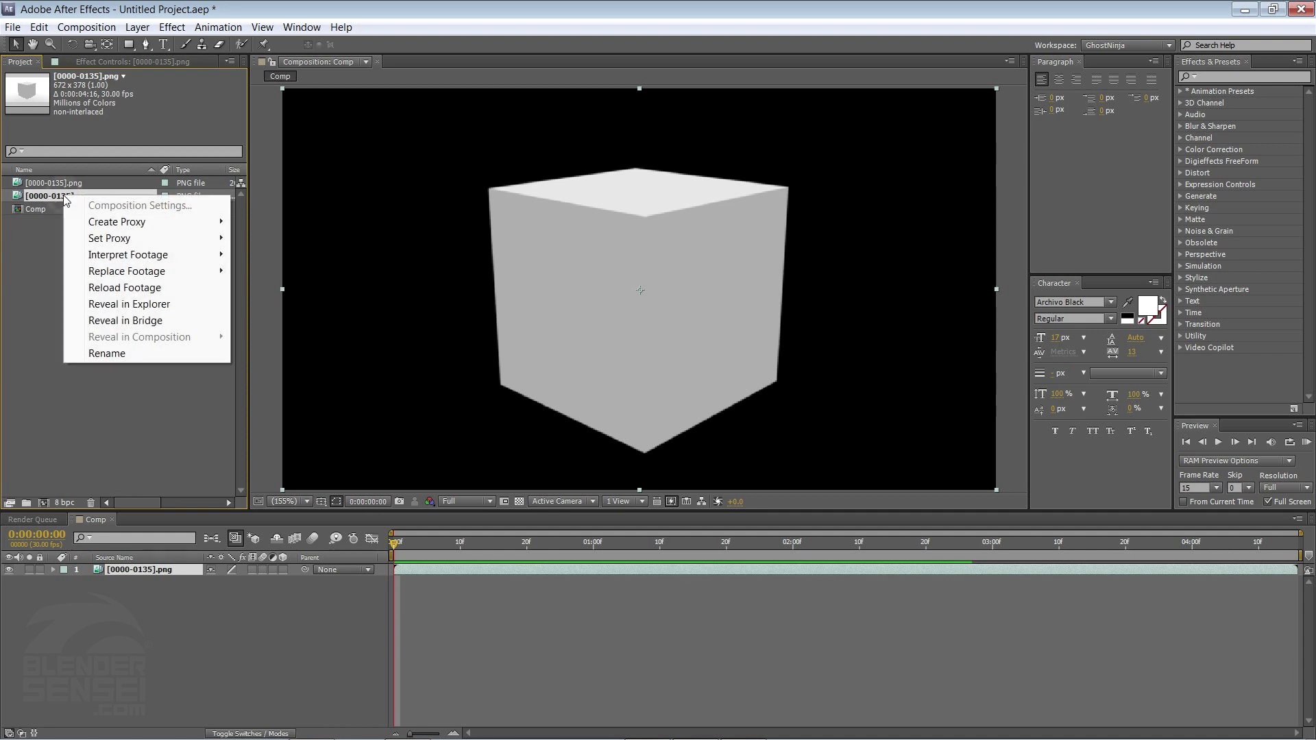
pyautogui.click(107, 354)
pyautogui.write('with')
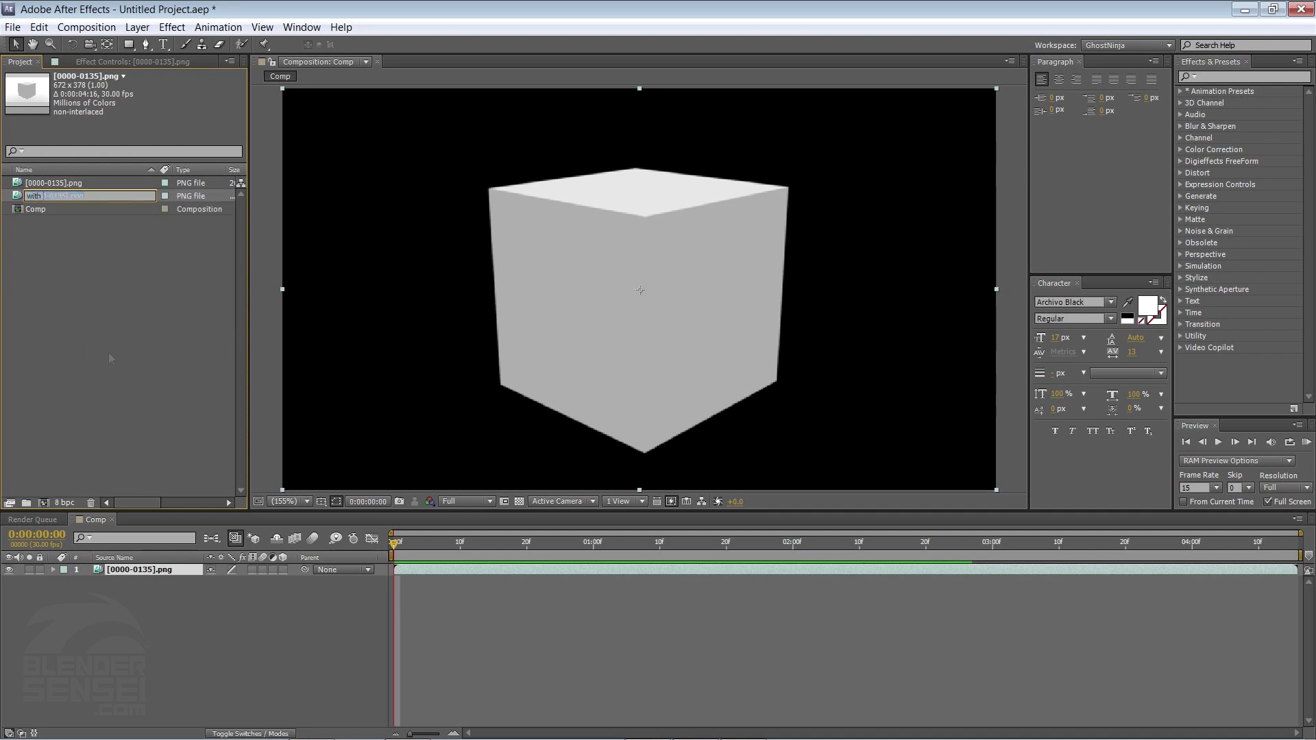
pyautogui.write(' background')
pyautogui.click(84, 327)
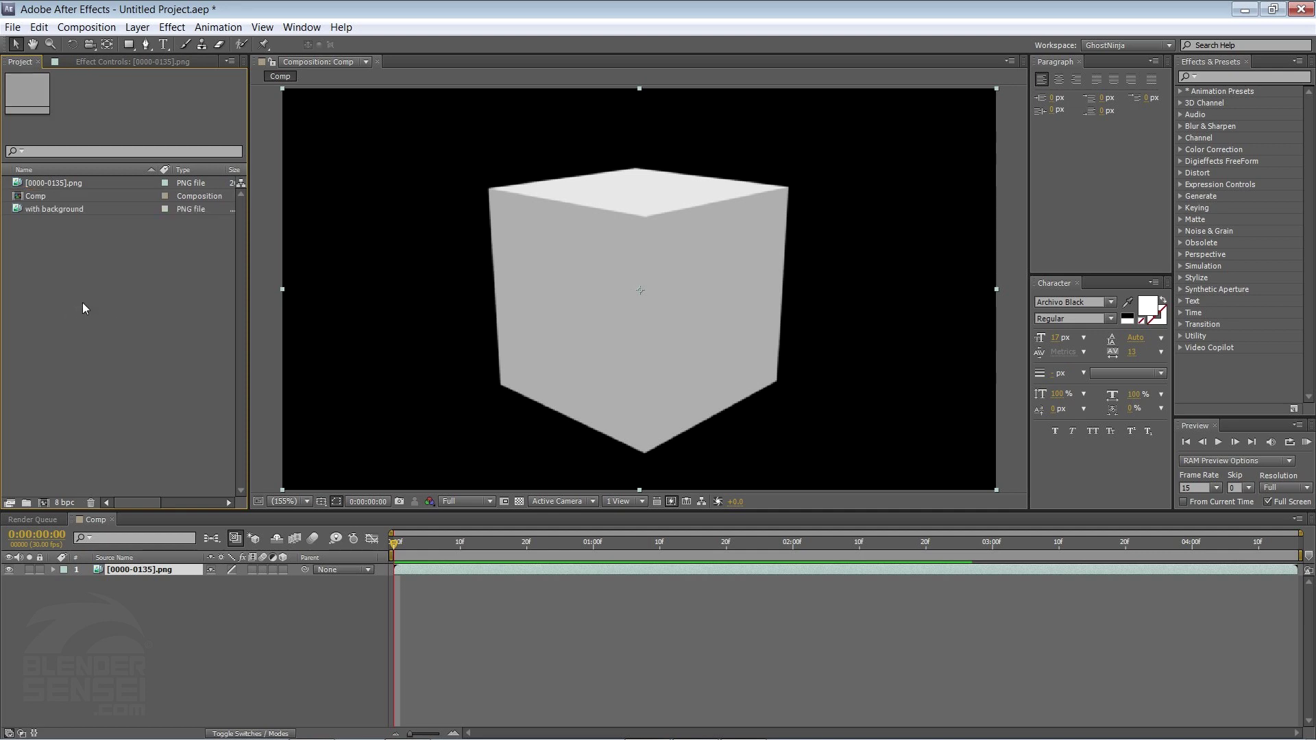
# Rename the original [0000-0135].png footage as "transparent background".
pyautogui.rightClick(49, 182)
pyautogui.click(79, 339)
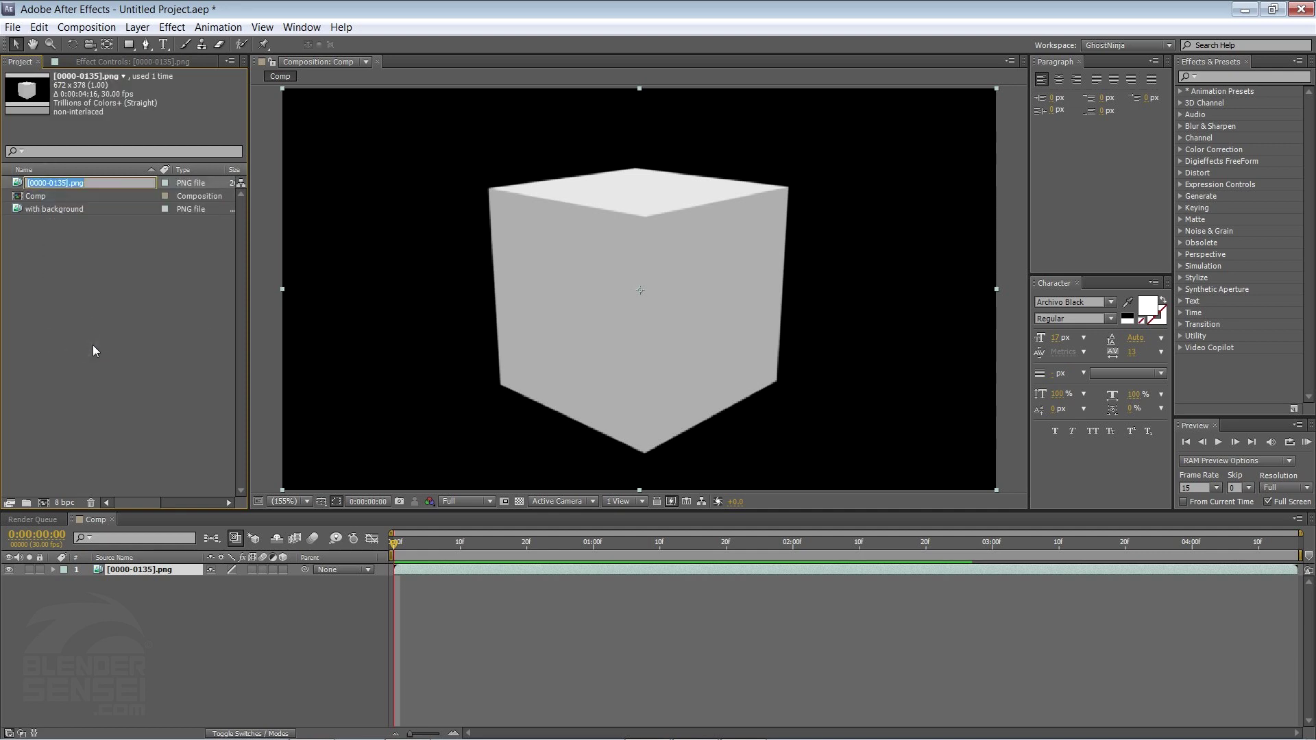
pyautogui.write('transparent background')
pyautogui.click(132, 345)
# Add the "with background" footage to the composition beneath the transparent background layer, and hide the transparent layer.
pyautogui.moveTo(20, 213); pyautogui.dragTo(425, 584)
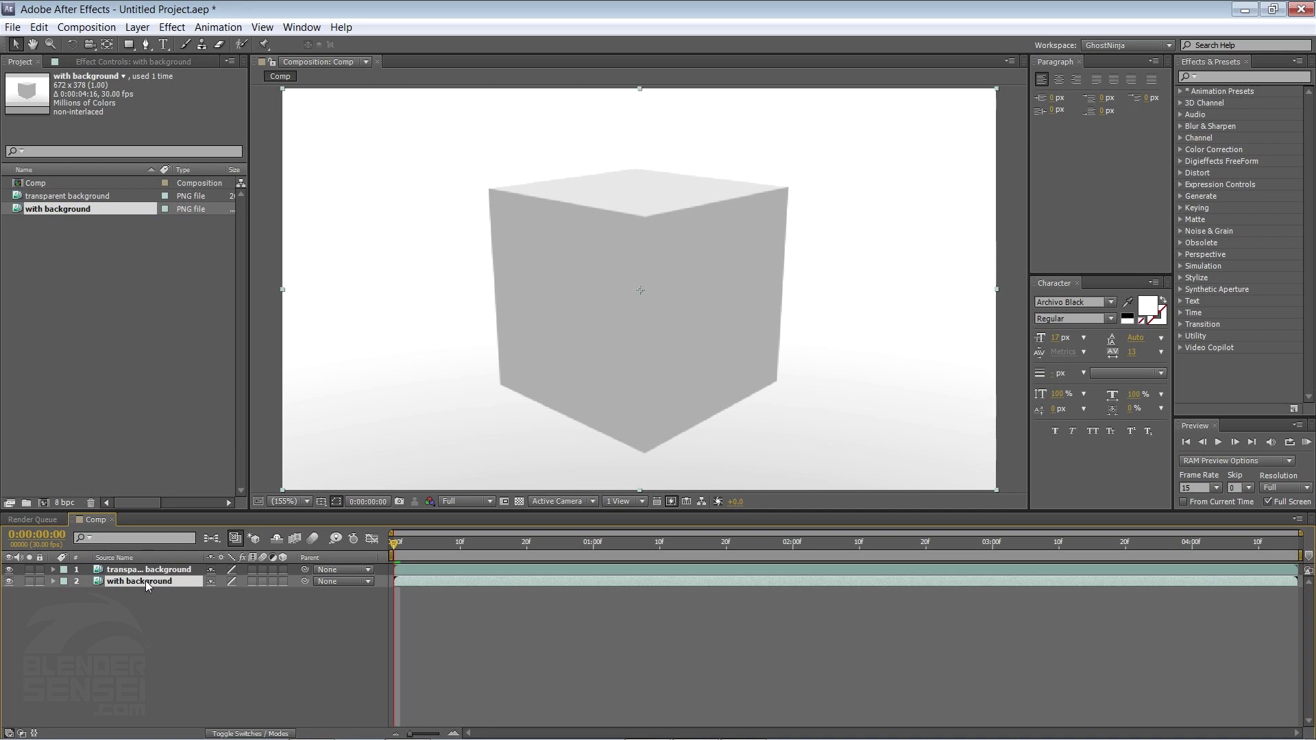
pyautogui.click(164, 573)
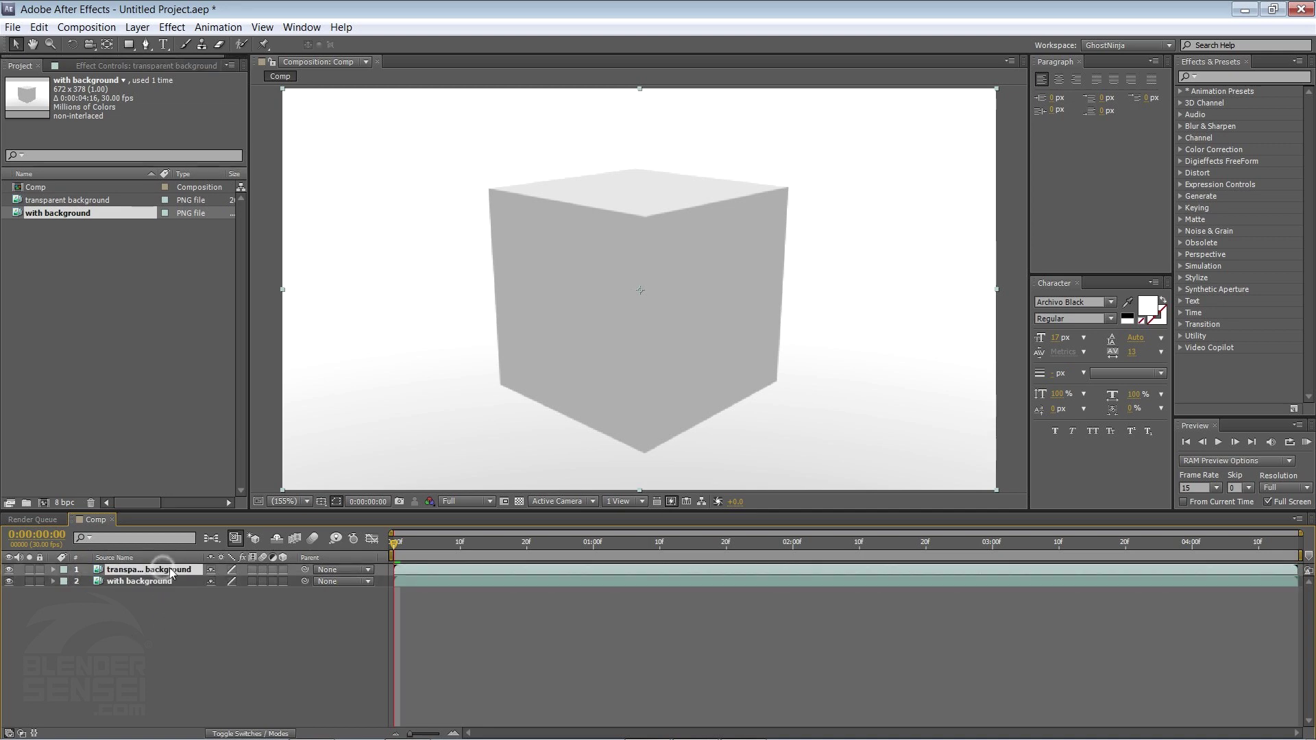
pyautogui.click(10, 570)
# Apply a Drop Shadow layer style to the "with background" layer and collapse its properties.
pyautogui.click(156, 577)
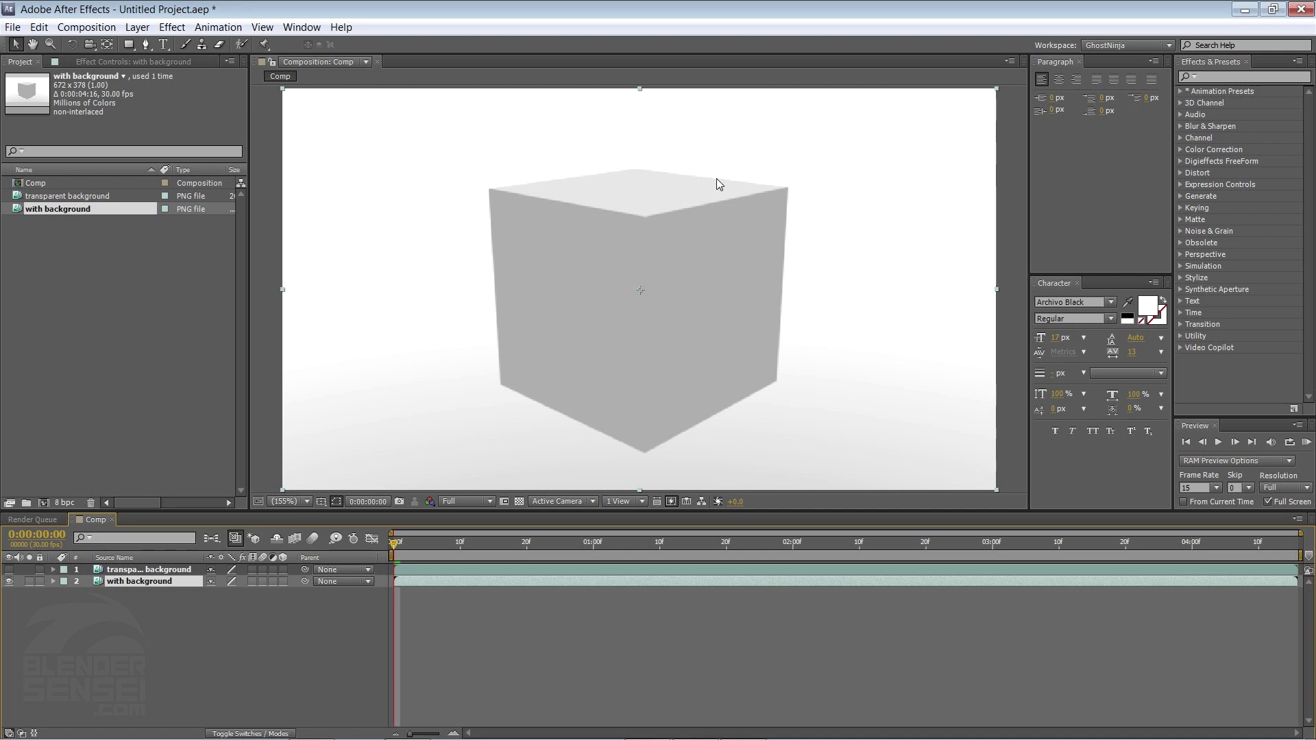
pyautogui.click(137, 28)
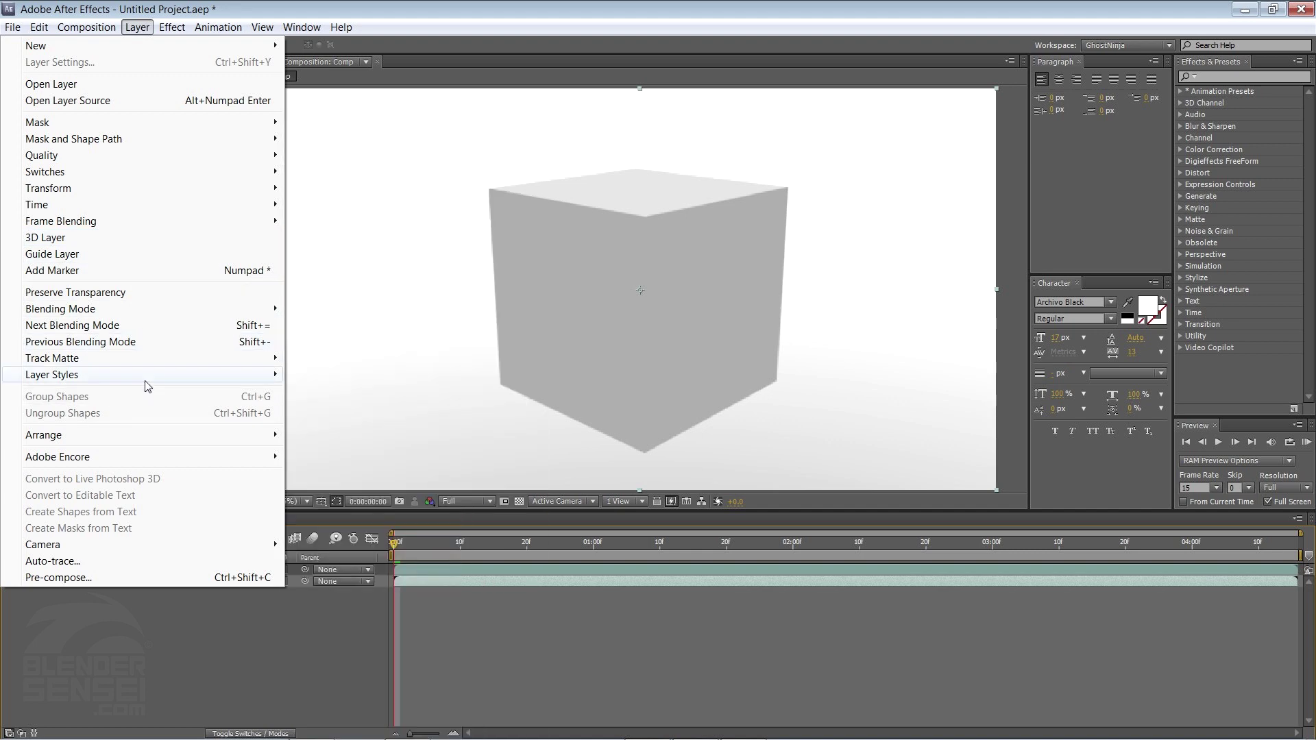
pyautogui.moveTo(166, 381)
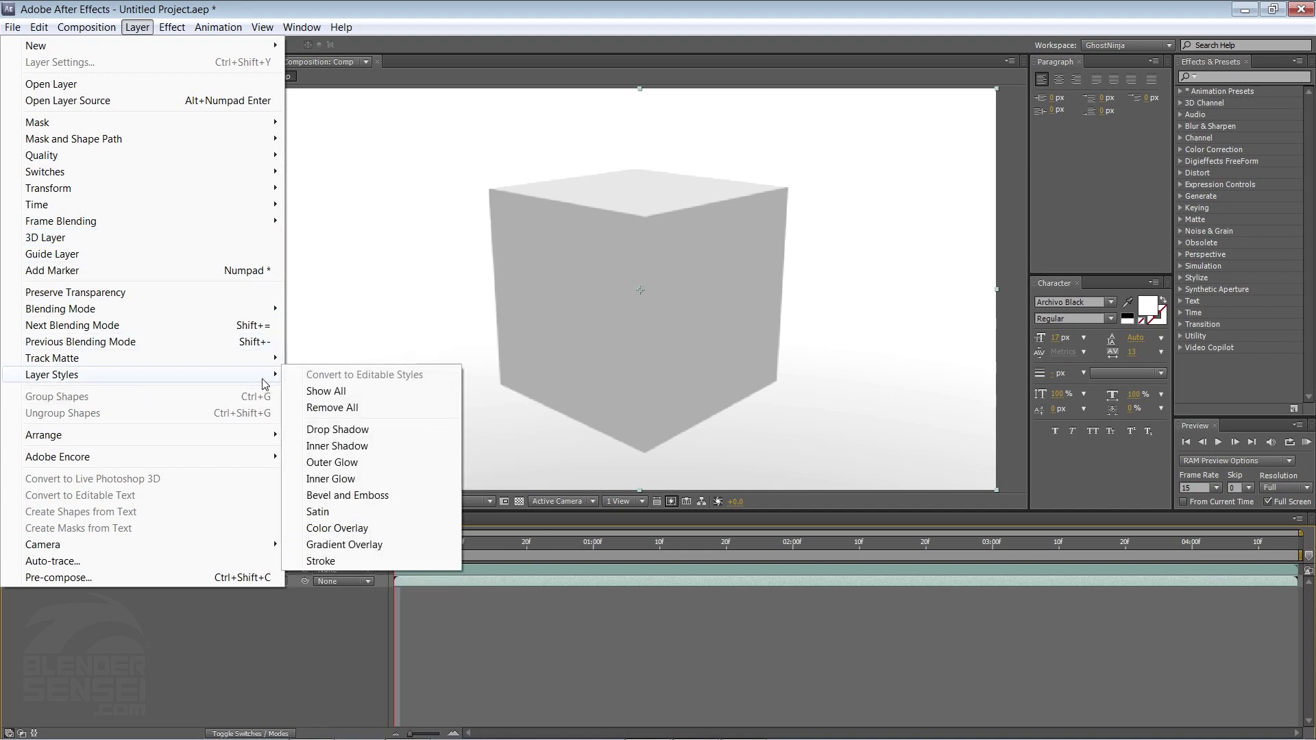
pyautogui.click(367, 428)
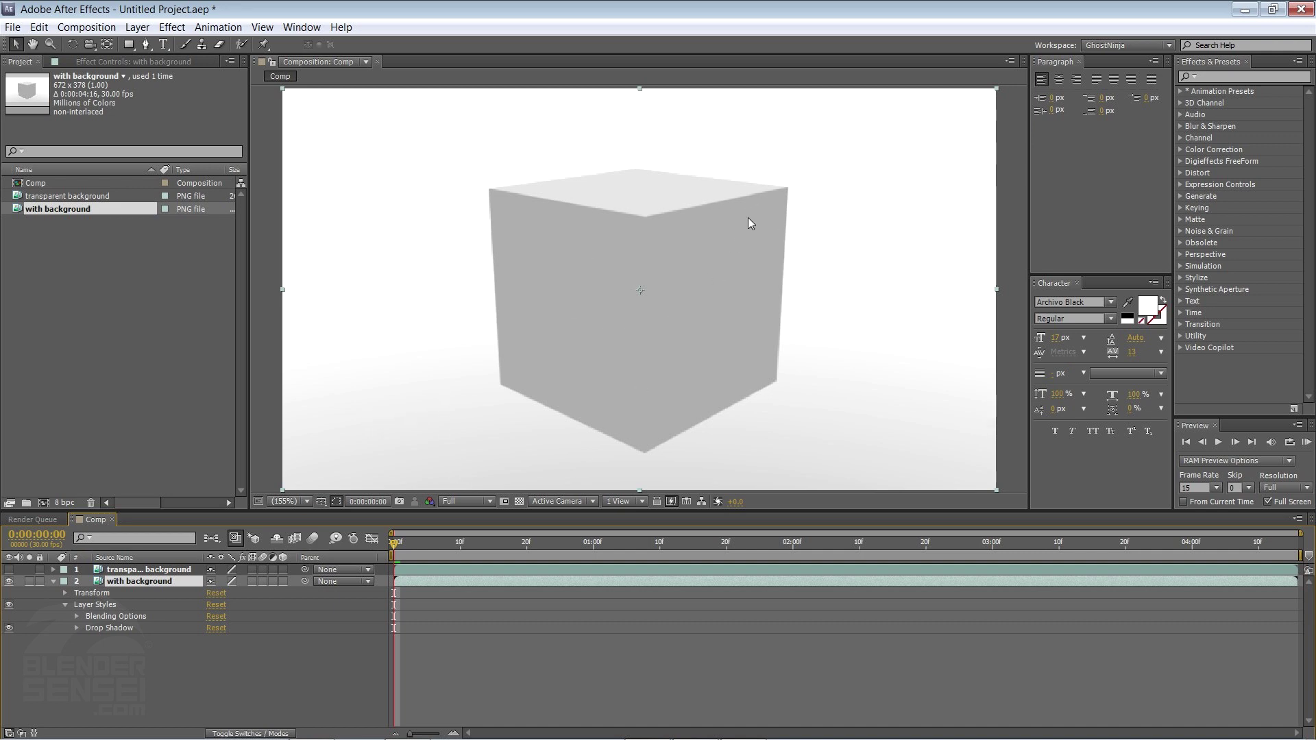
pyautogui.click(53, 582)
# Make the transparent background layer visible and apply a Drop Shadow layer style to it.
pyautogui.click(9, 569)
pyautogui.click(136, 570)
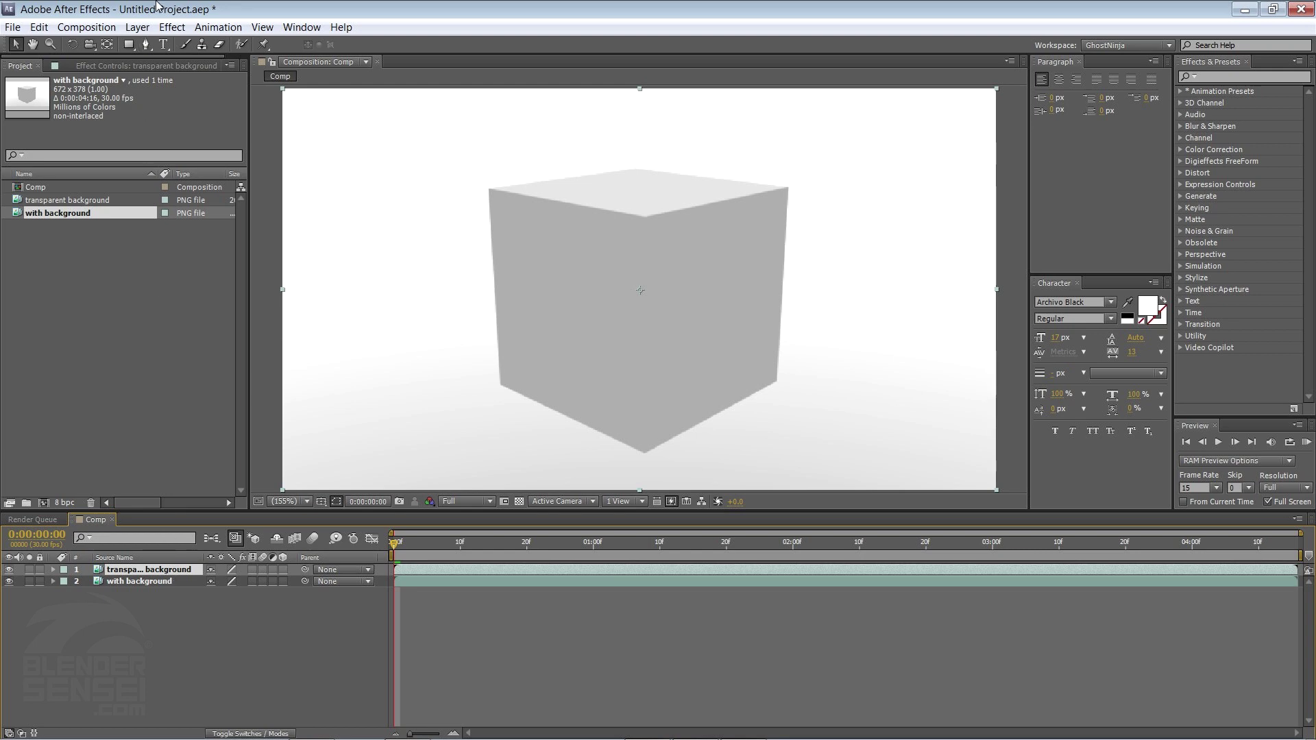
pyautogui.click(138, 27)
pyautogui.click(315, 429)
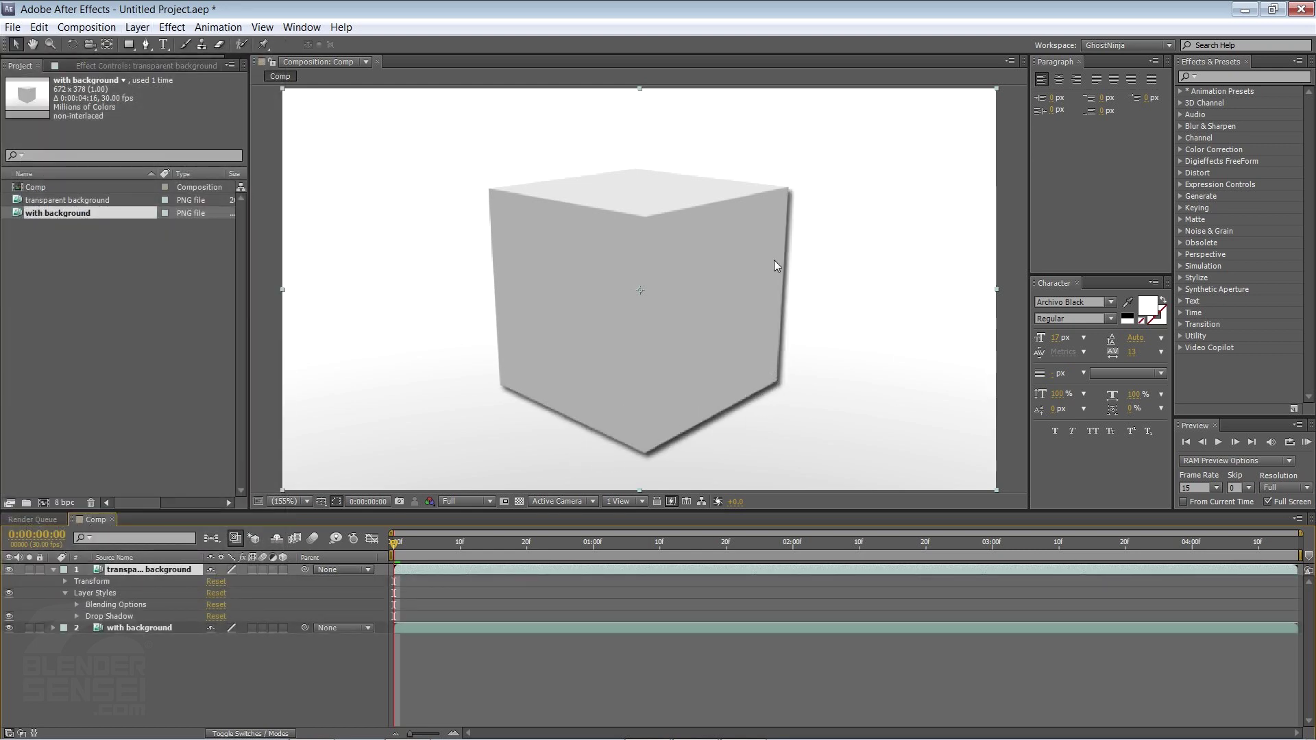
# Set the transparent layer's Drop Shadow opacity to 48% and shift its cube slightly left of the background cube.
pyautogui.click(76, 616)
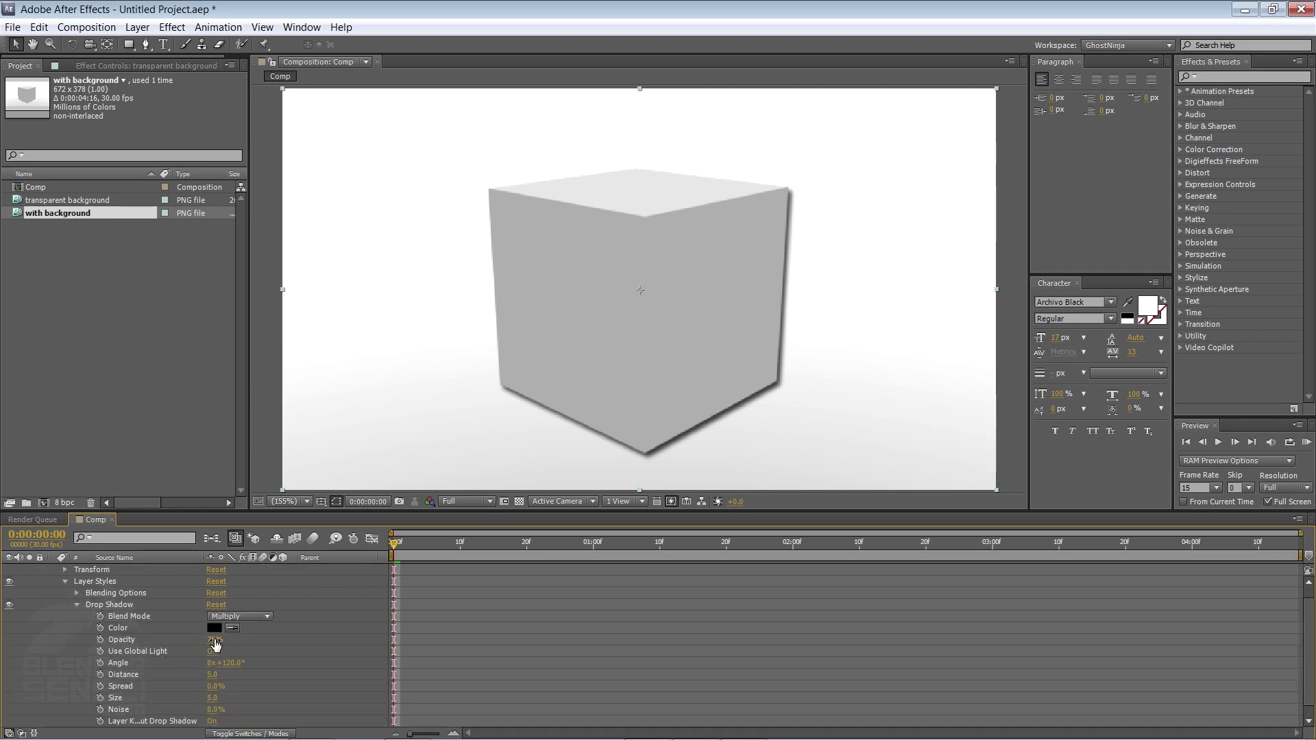
pyautogui.moveTo(214, 640); pyautogui.dragTo(198, 646)
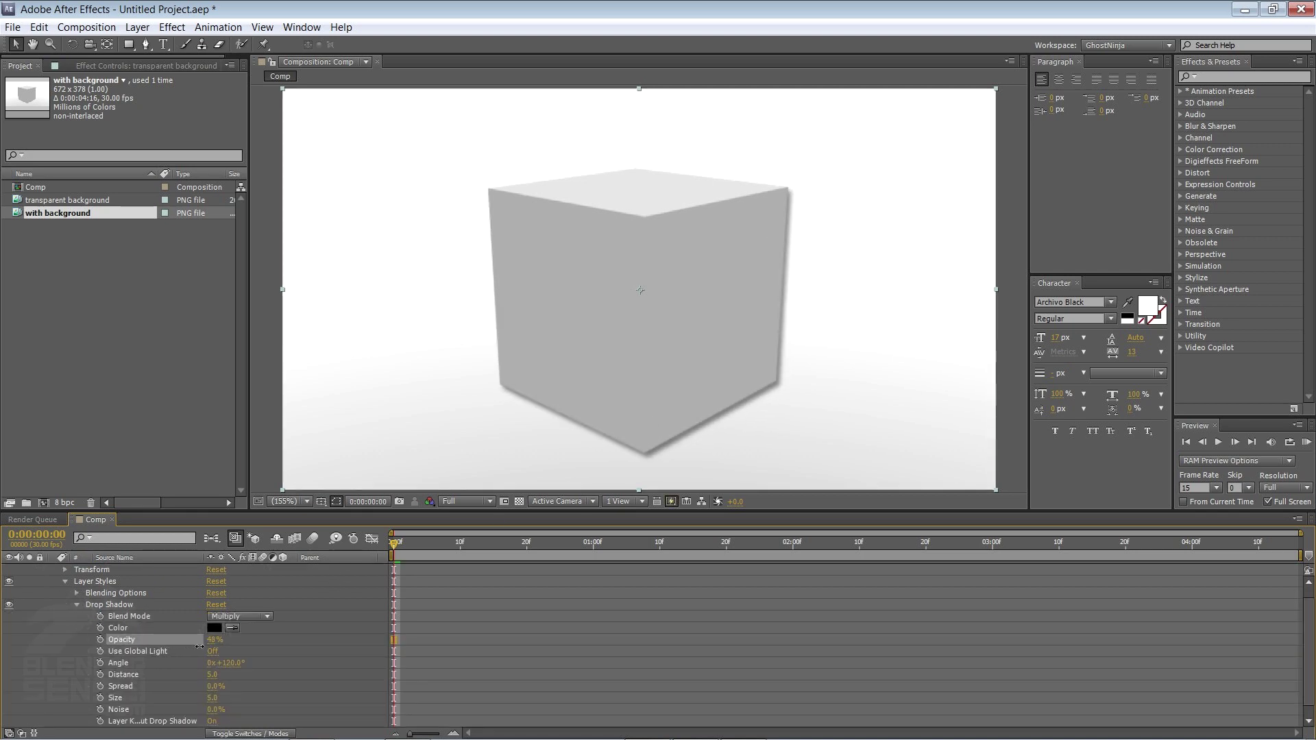
pyautogui.scroll(-1, 251, 633)
pyautogui.scroll(2, 248, 631)
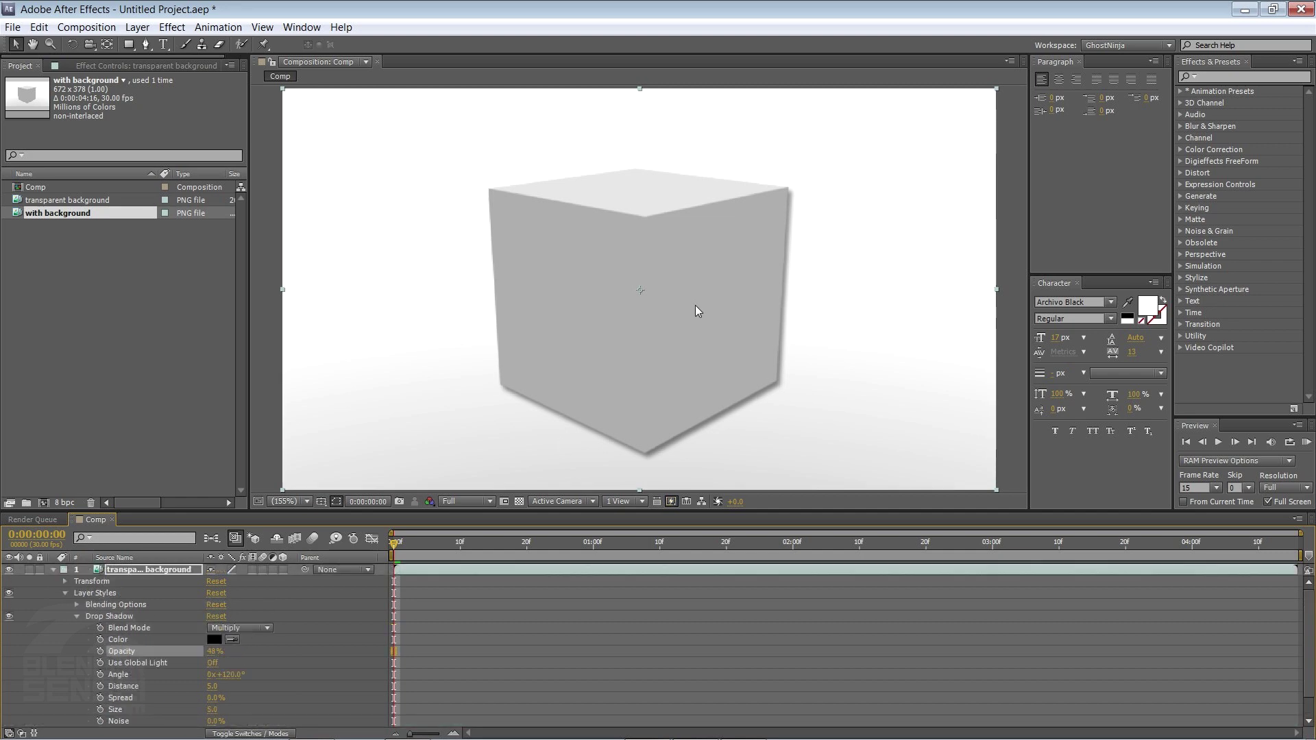
pyautogui.moveTo(709, 311); pyautogui.dragTo(591, 324)
pyautogui.moveTo(811, 314); pyautogui.dragTo(654, 320)
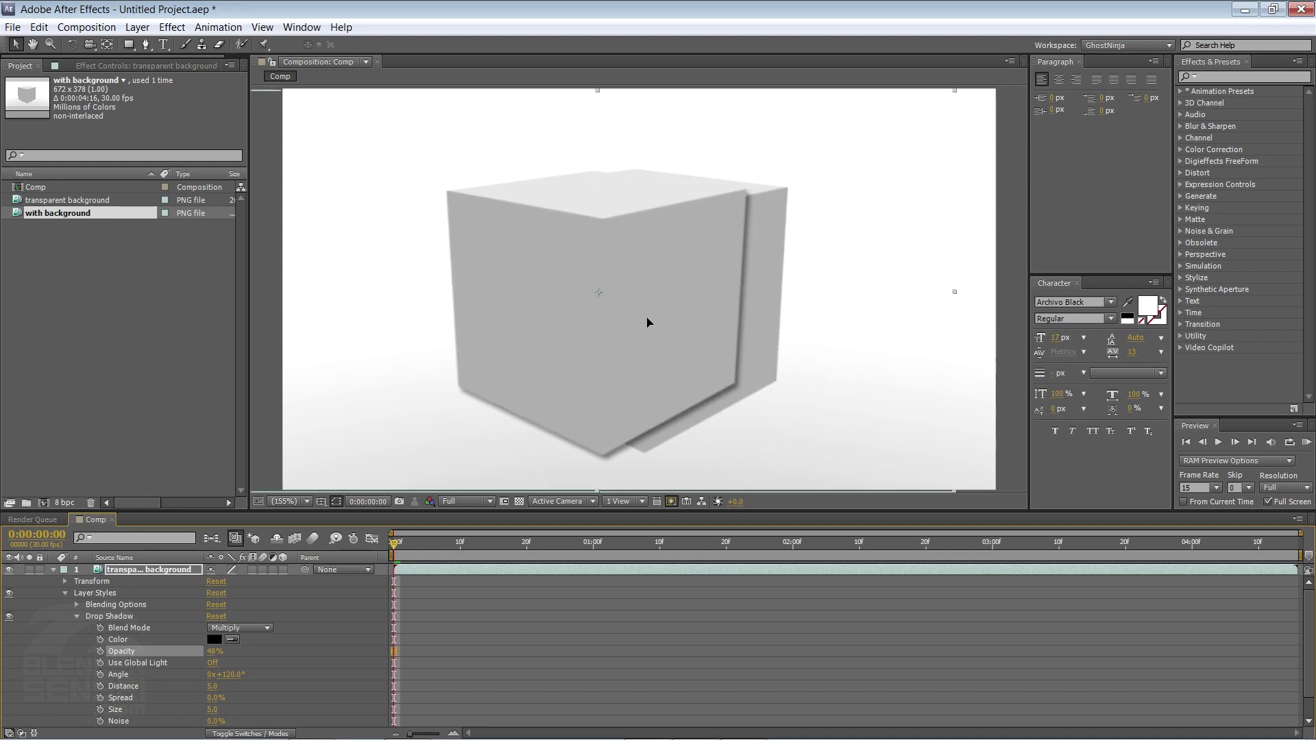
# Add an Outer Glow layer style to the transparent background layer and expand its settings, collapsing the Drop Shadow ones.
pyautogui.click(138, 27)
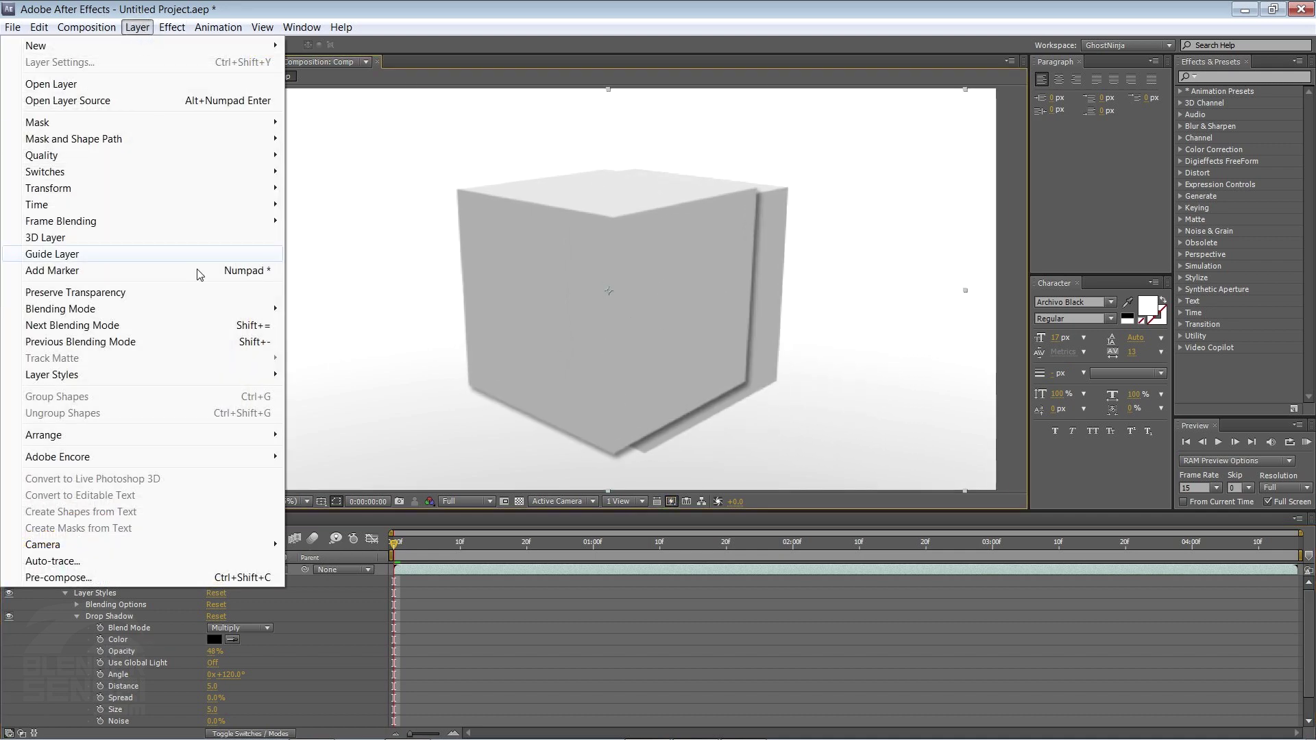
pyautogui.moveTo(171, 373)
pyautogui.click(343, 462)
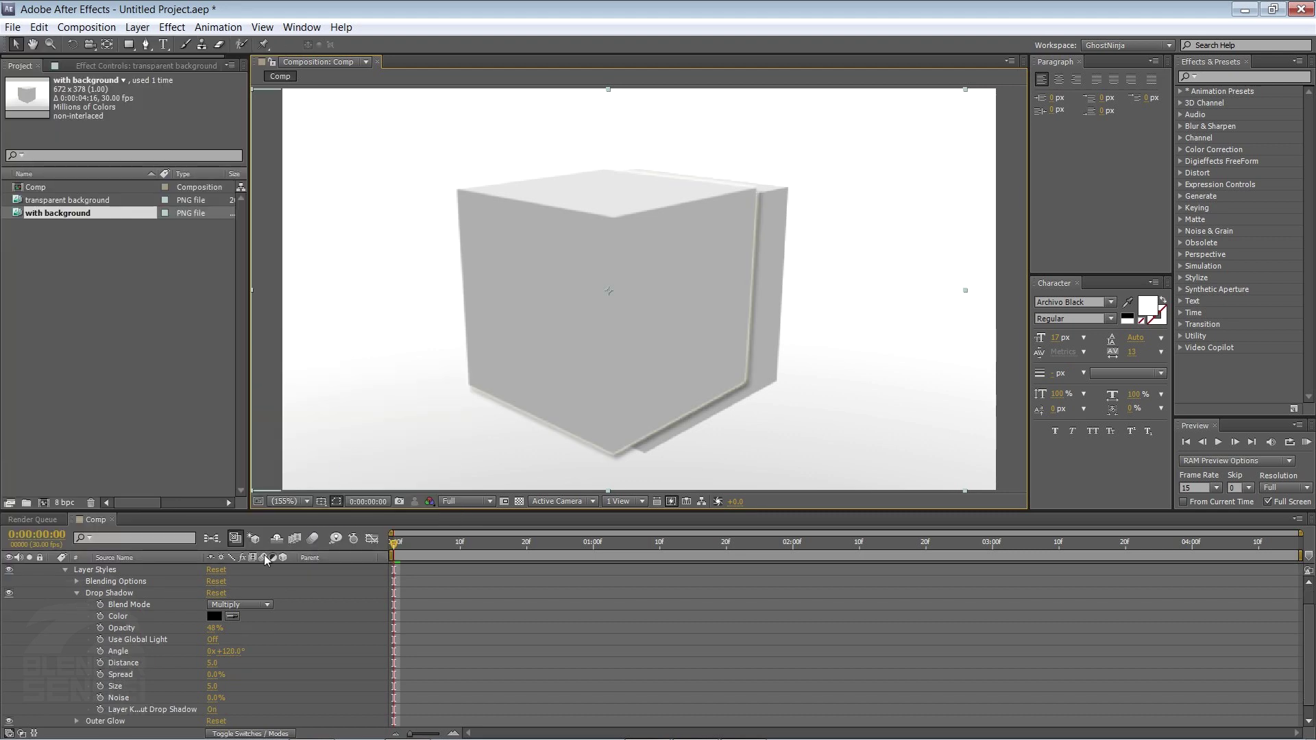
pyautogui.click(76, 595)
pyautogui.click(76, 628)
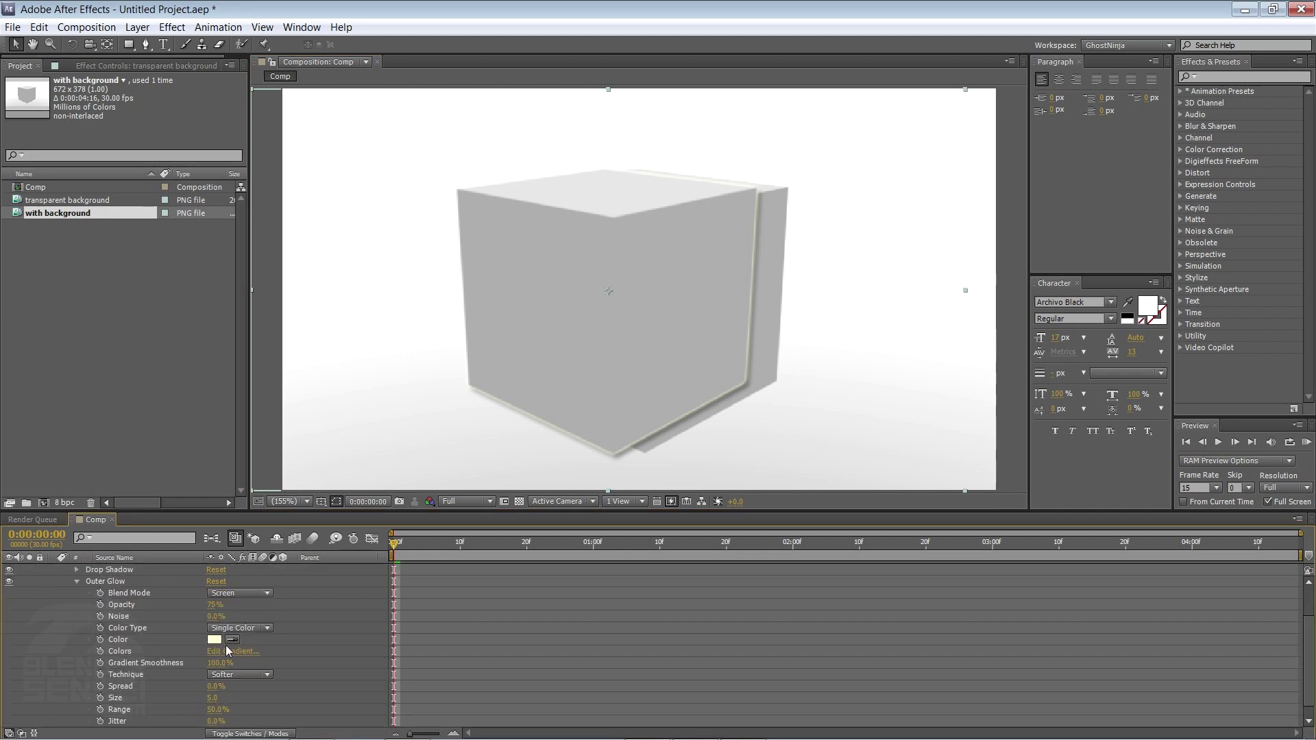
# Set the Outer Glow color to red, its opacity to 100% and its size to 80.
pyautogui.click(214, 639)
pyautogui.moveTo(207, 201); pyautogui.dragTo(207, 216)
pyautogui.moveTo(173, 83); pyautogui.dragTo(272, 1)
pyautogui.click(317, 35)
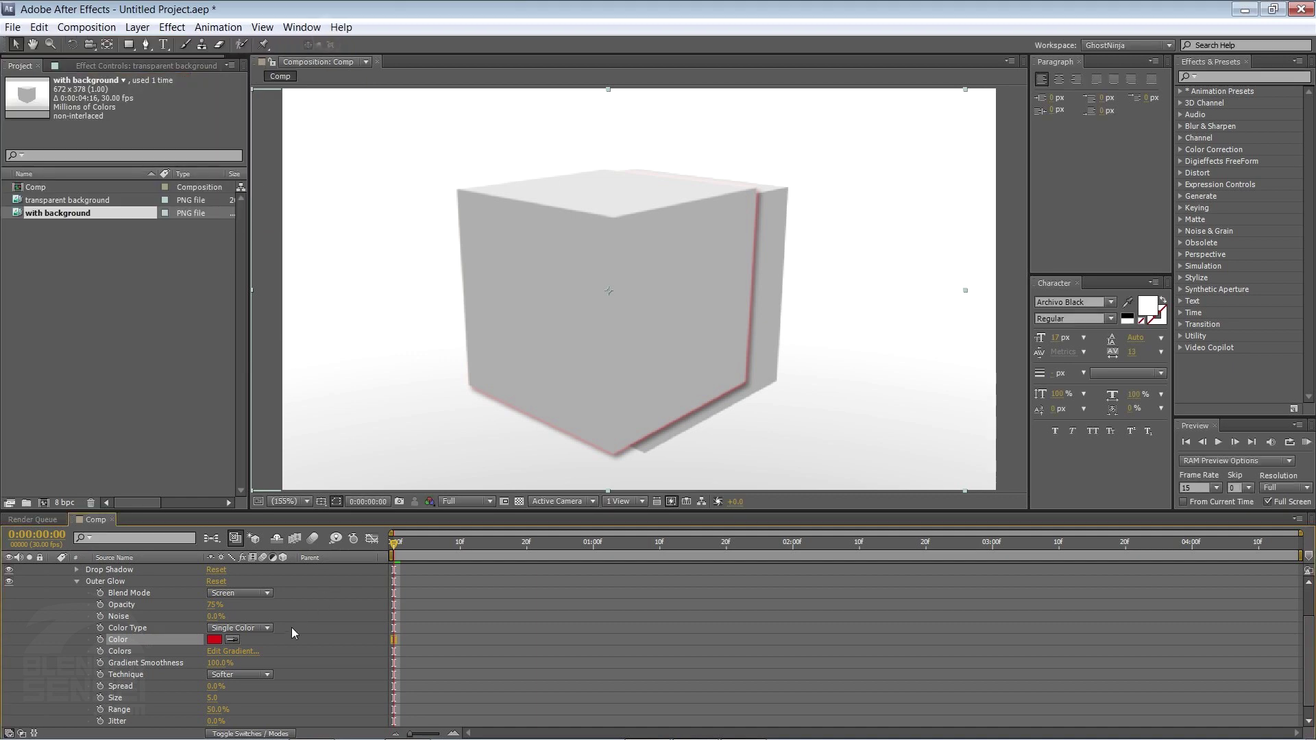
pyautogui.moveTo(212, 605); pyautogui.dragTo(304, 610)
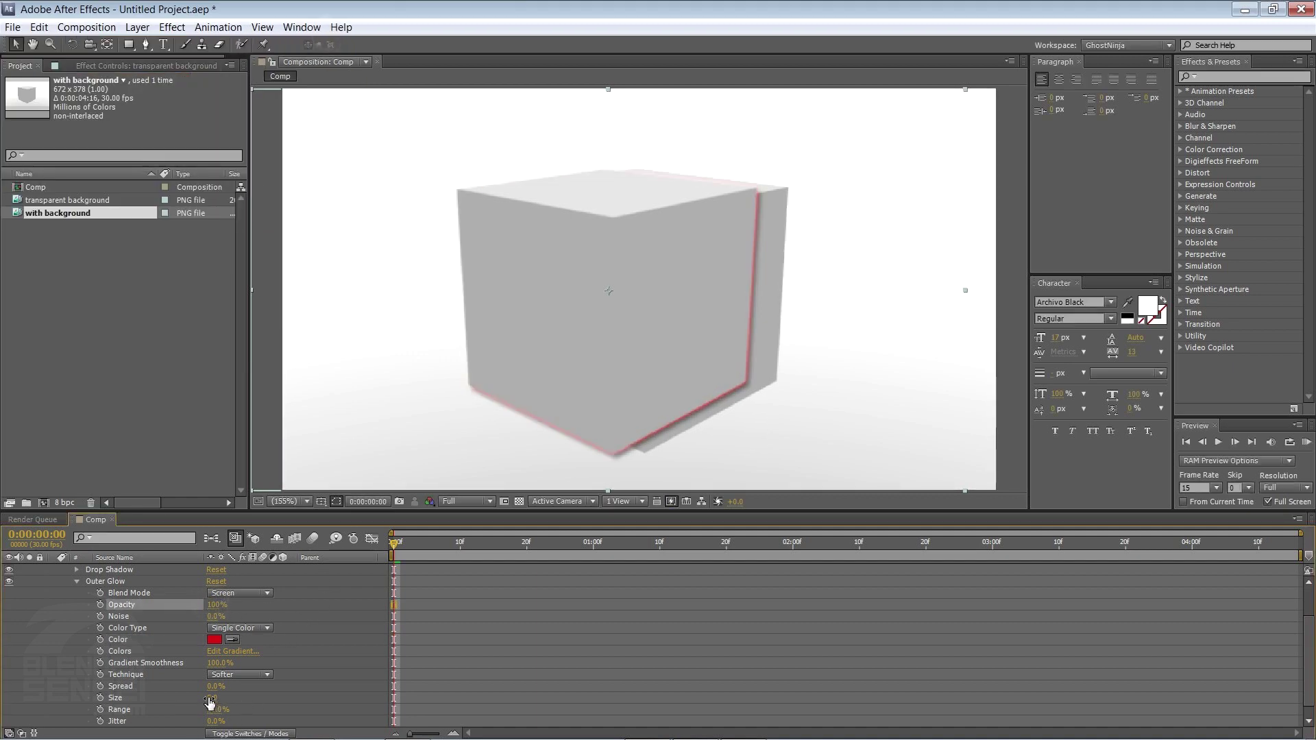
pyautogui.moveTo(210, 698); pyautogui.dragTo(264, 694)
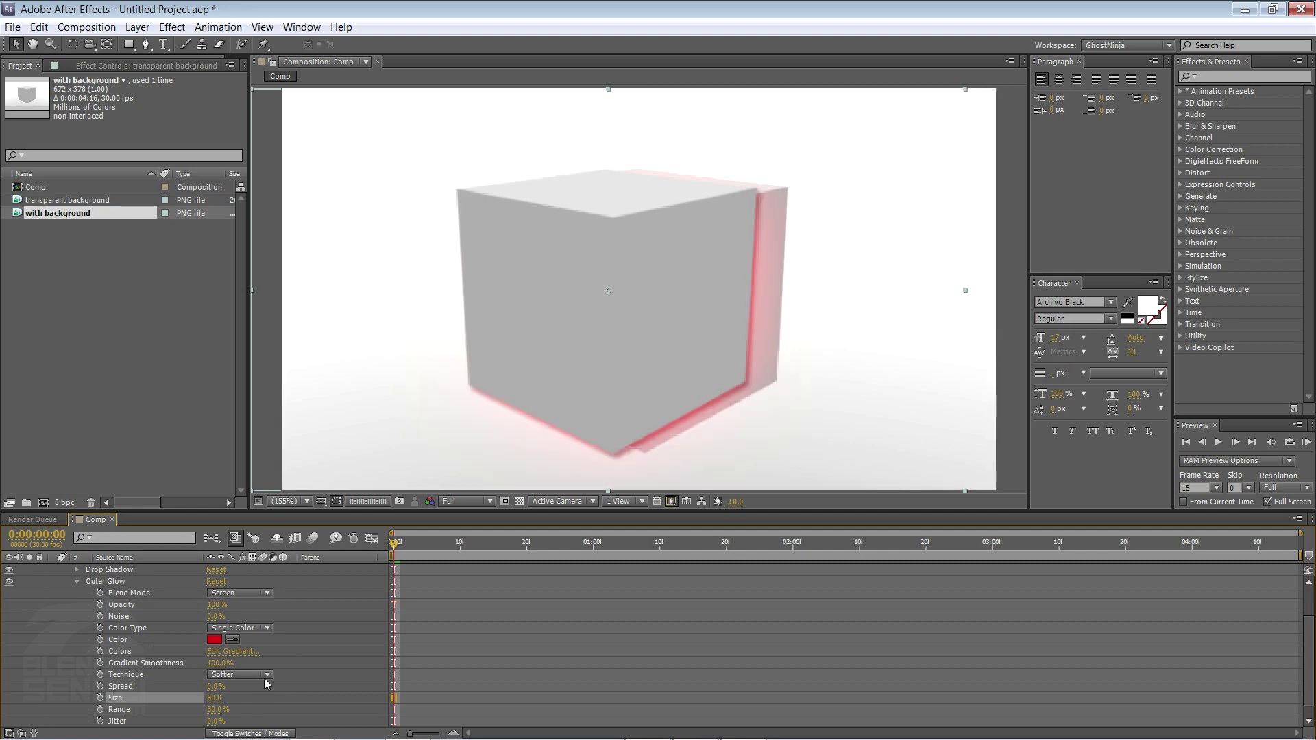
# Move the glowing transparent cube to the upper right of the background cube, partly overlapping it, and collapse the Outer Glow settings.
pyautogui.click(74, 584)
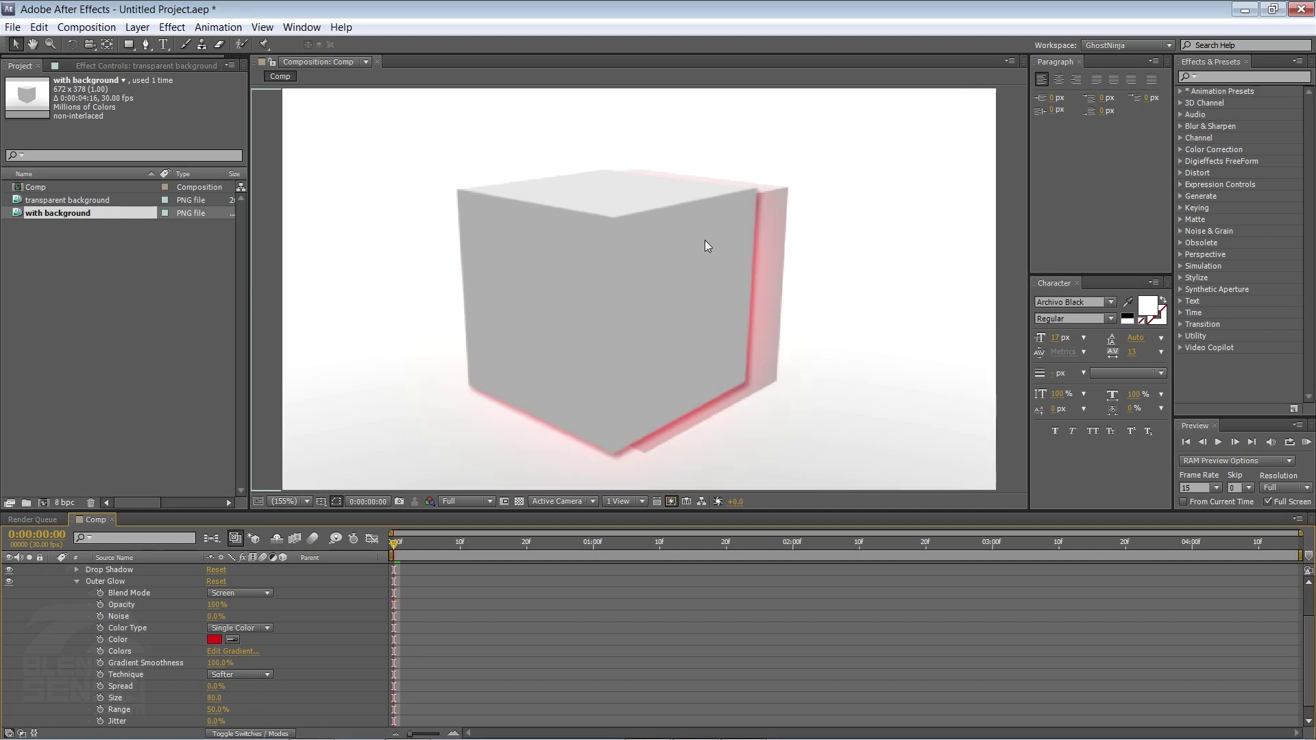
pyautogui.moveTo(641, 291); pyautogui.dragTo(786, 308)
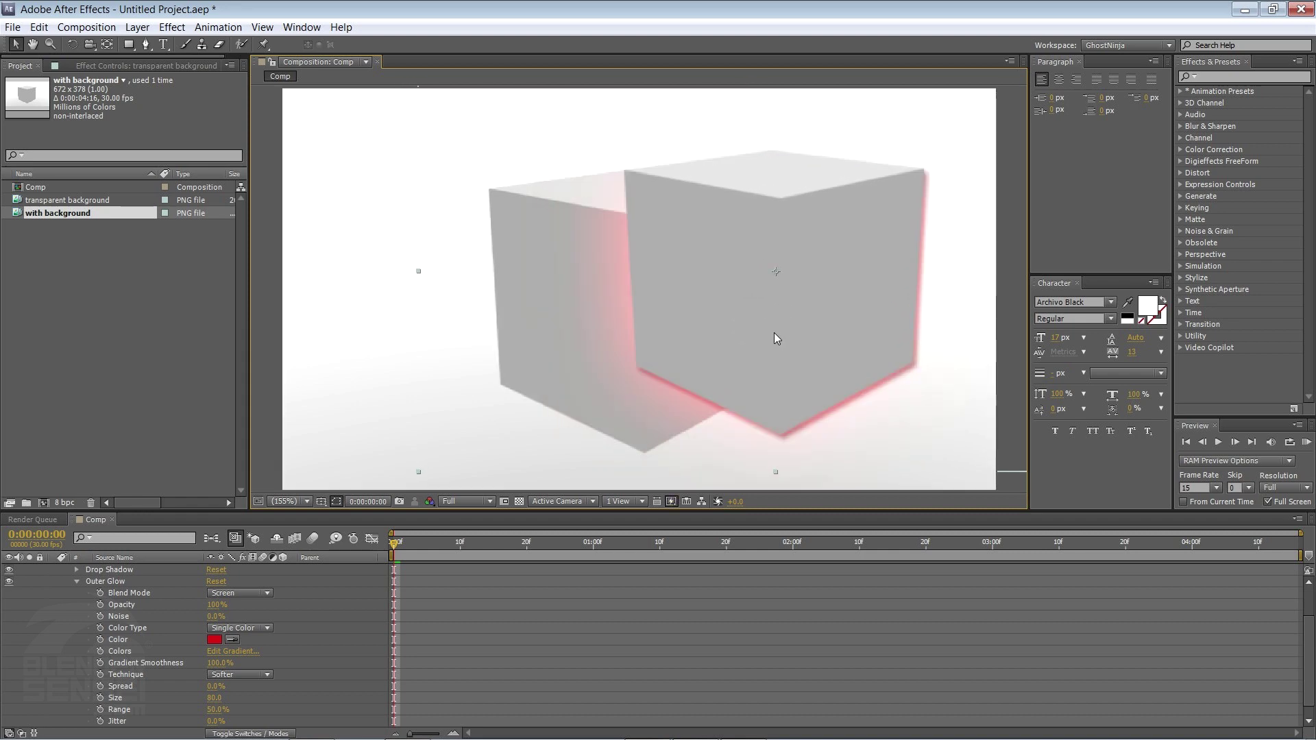
pyautogui.click(76, 582)
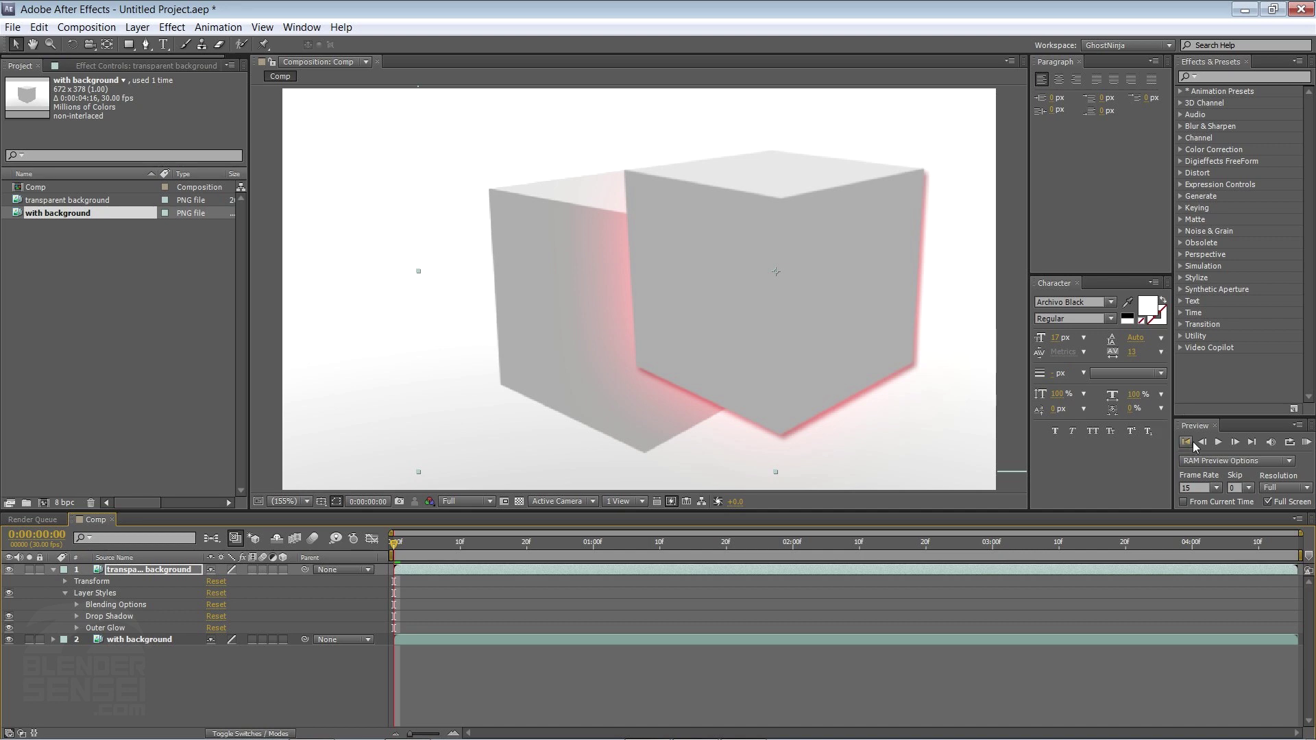
# Preview the composition's playback with both cube layers several times, returning to the first frame between runs.
pyautogui.click(1219, 443)
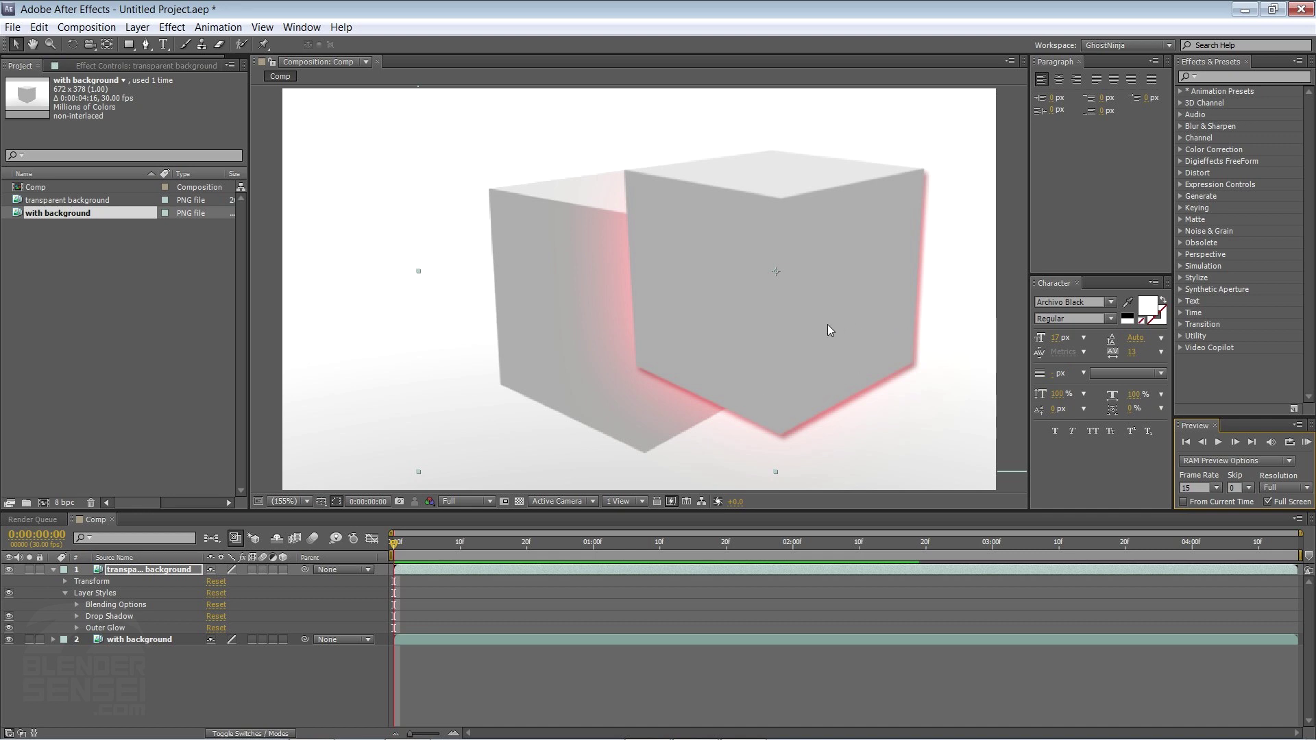
pyautogui.click(1219, 443)
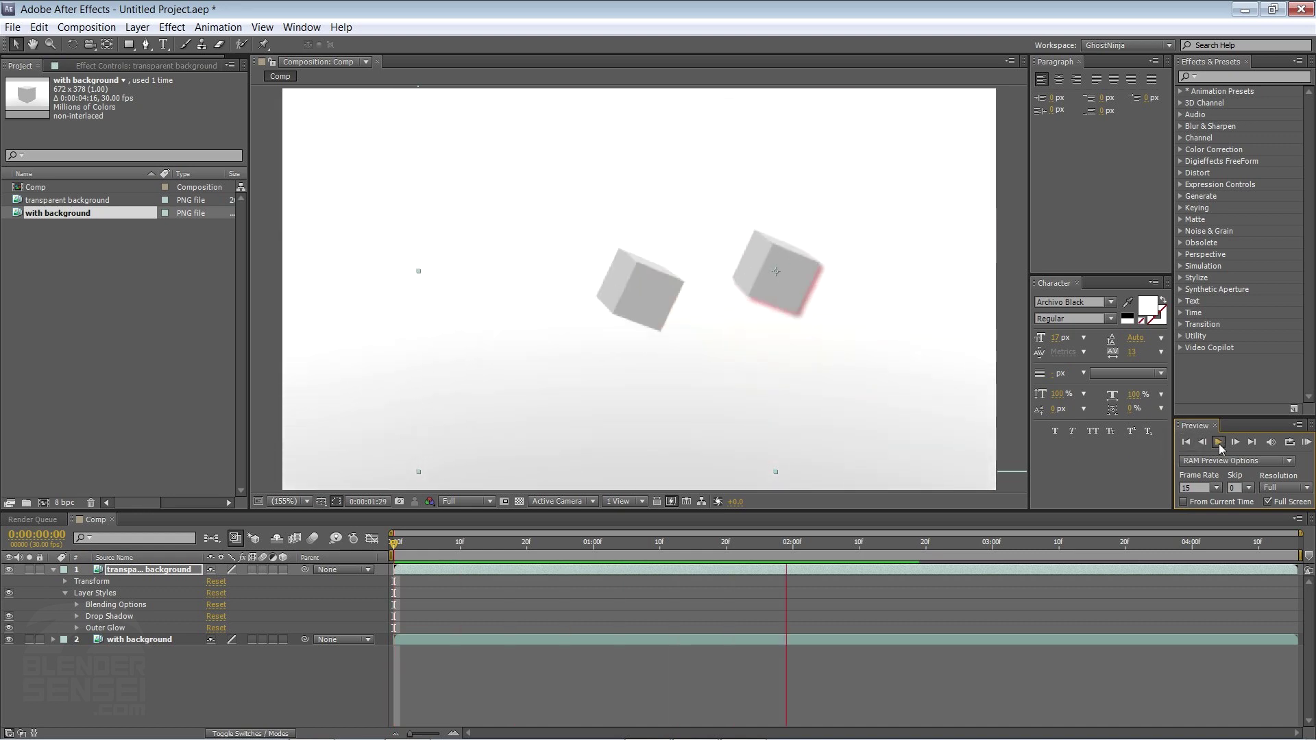
pyautogui.click(1219, 443)
pyautogui.click(1186, 442)
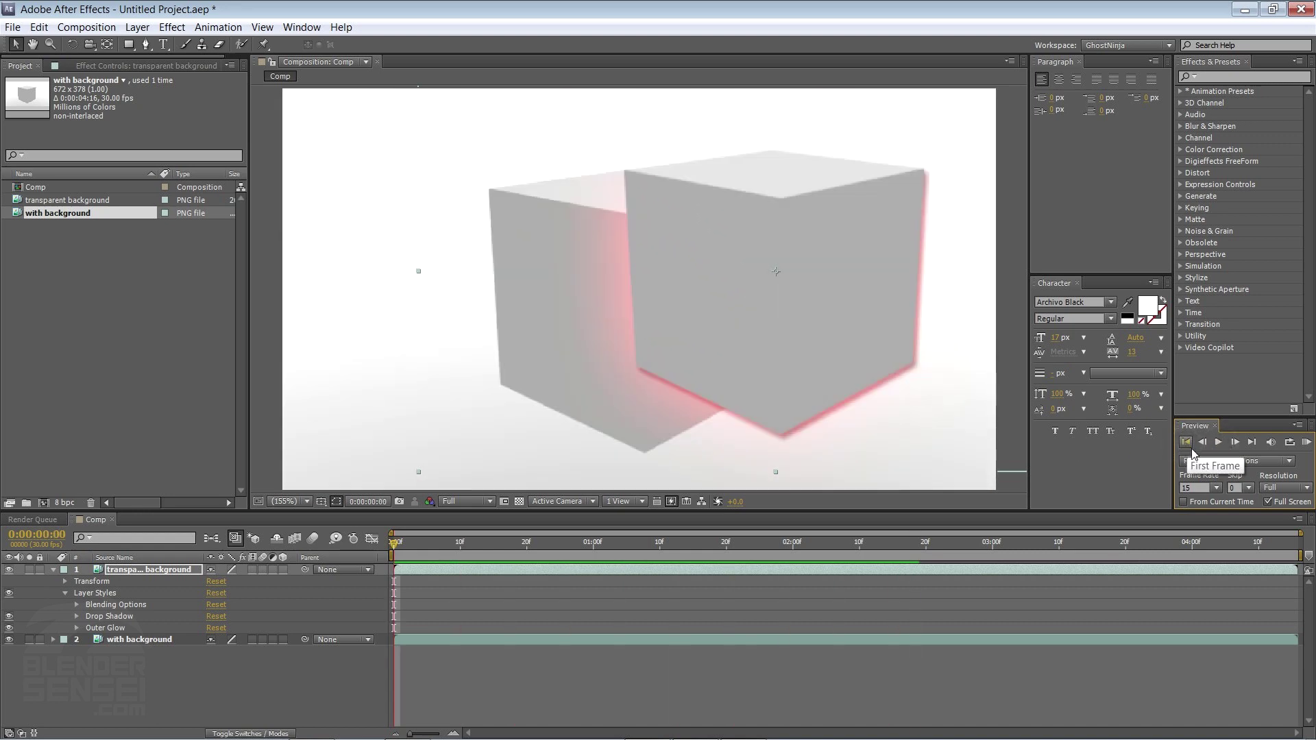
pyautogui.click(1224, 442)
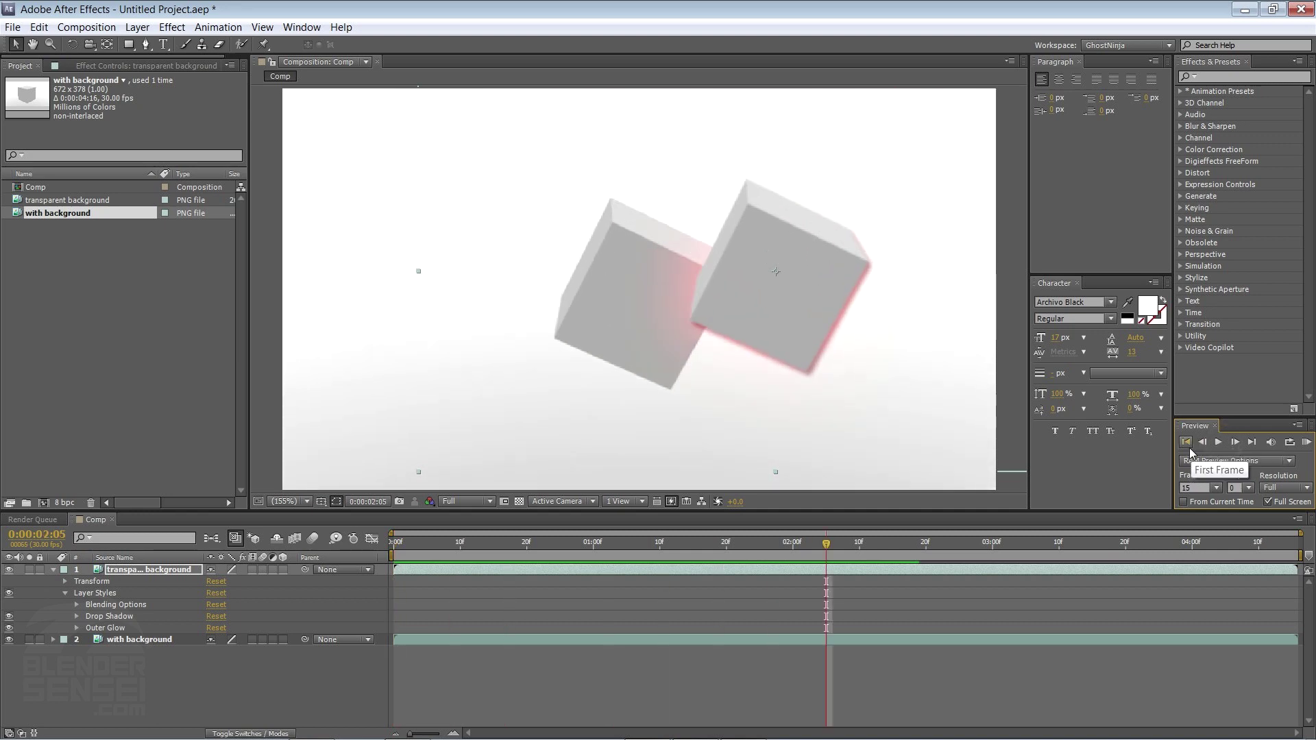
pyautogui.click(1190, 446)
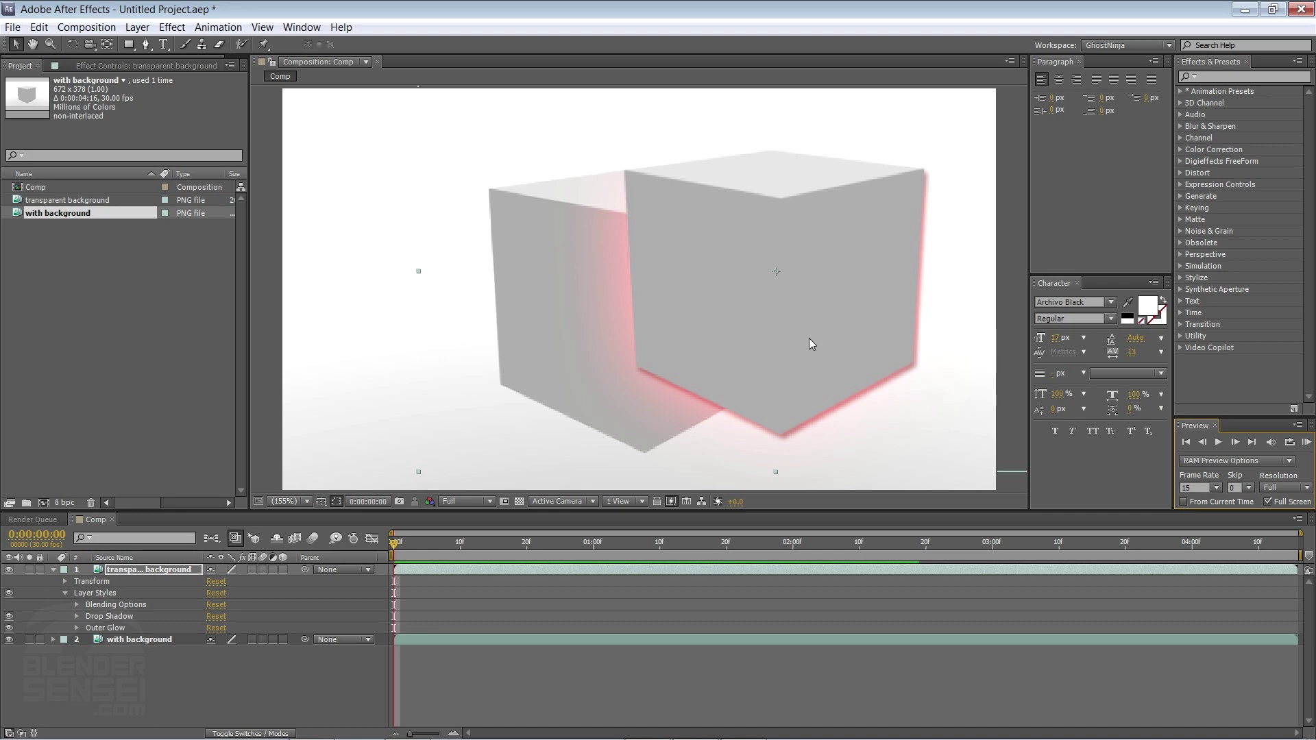
pyautogui.click(1218, 442)
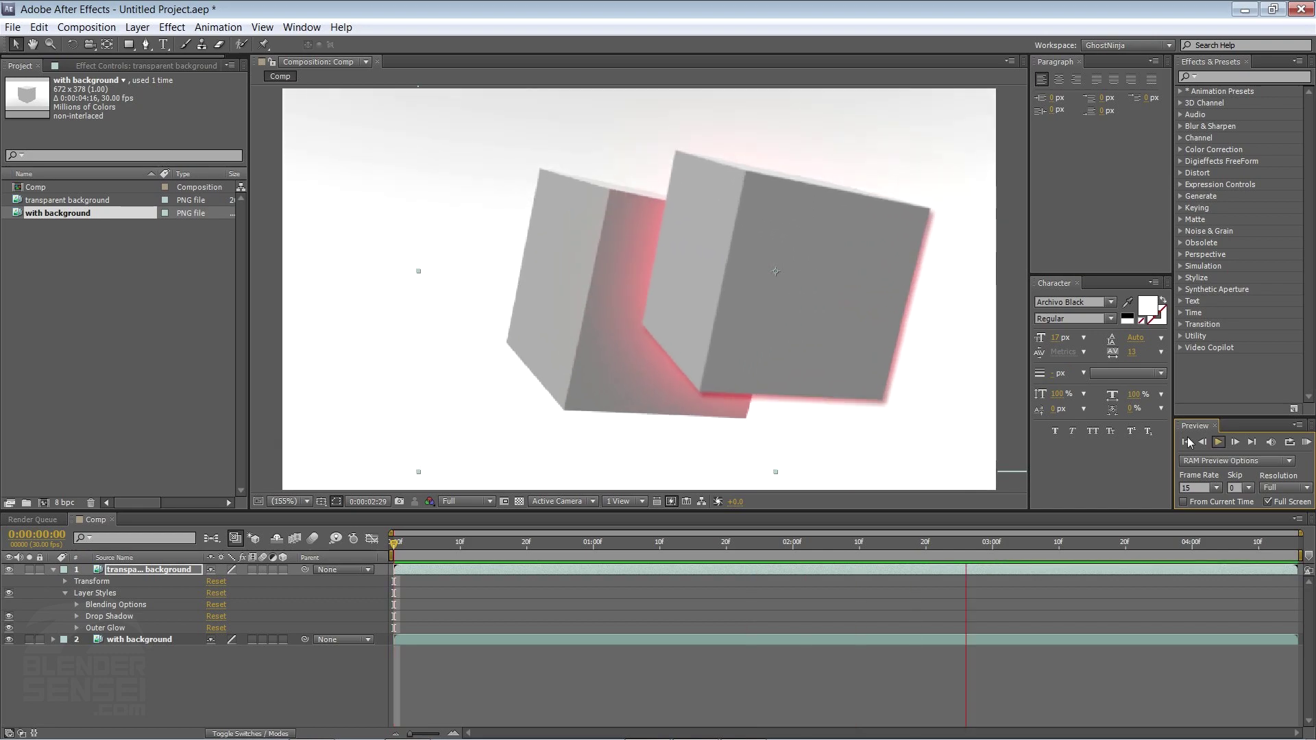